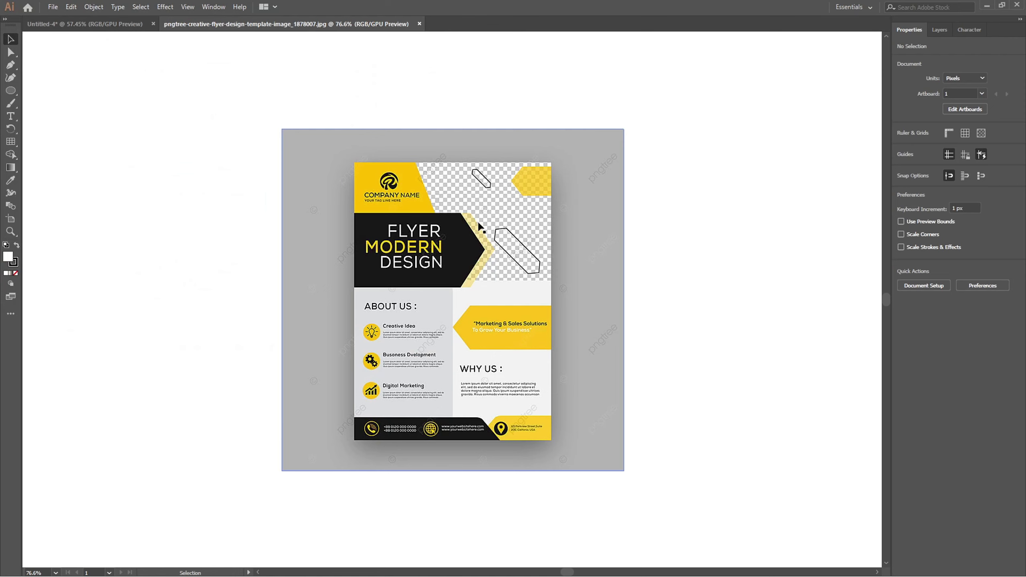
Bring the flyer image into the Untitled-4 document and enlarge it to nearly the full artboard height
{"action": "left_click_drag", "start_coordinate": [482, 226], "coordinate": [365, 213]}
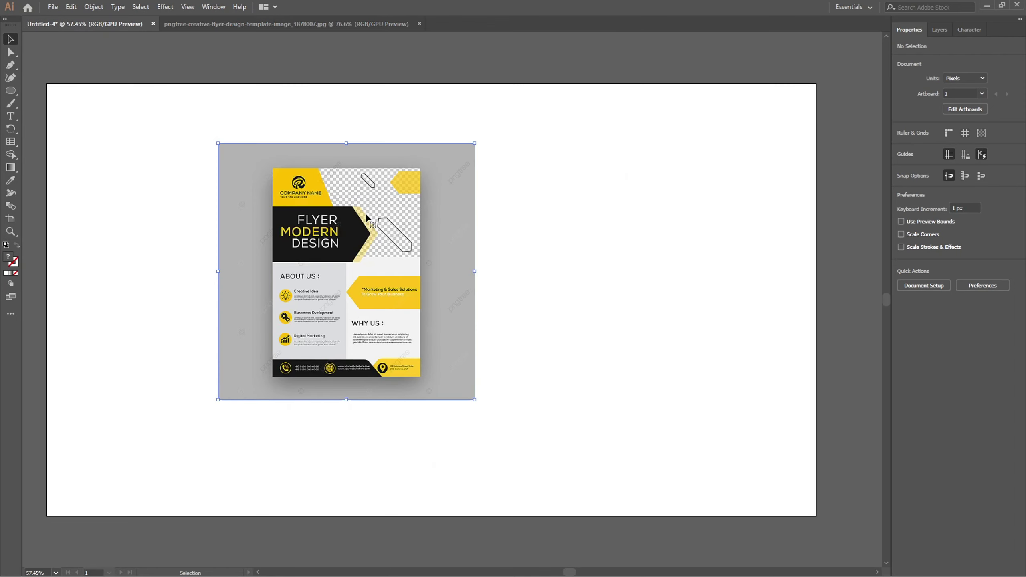
{"action": "left_click_drag", "start_coordinate": [475, 400], "coordinate": [585, 491]}
{"action": "left_click", "coordinate": [671, 438]}
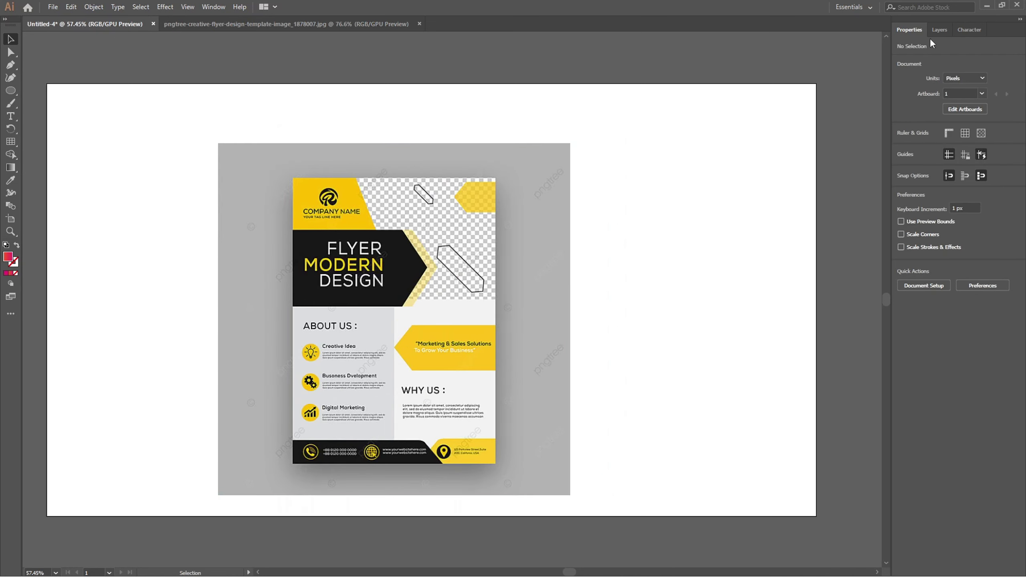
Lock the flyer image inside Layer 1 and add a new layer above it
{"action": "left_click", "coordinate": [939, 30]}
{"action": "left_click", "coordinate": [885, 46]}
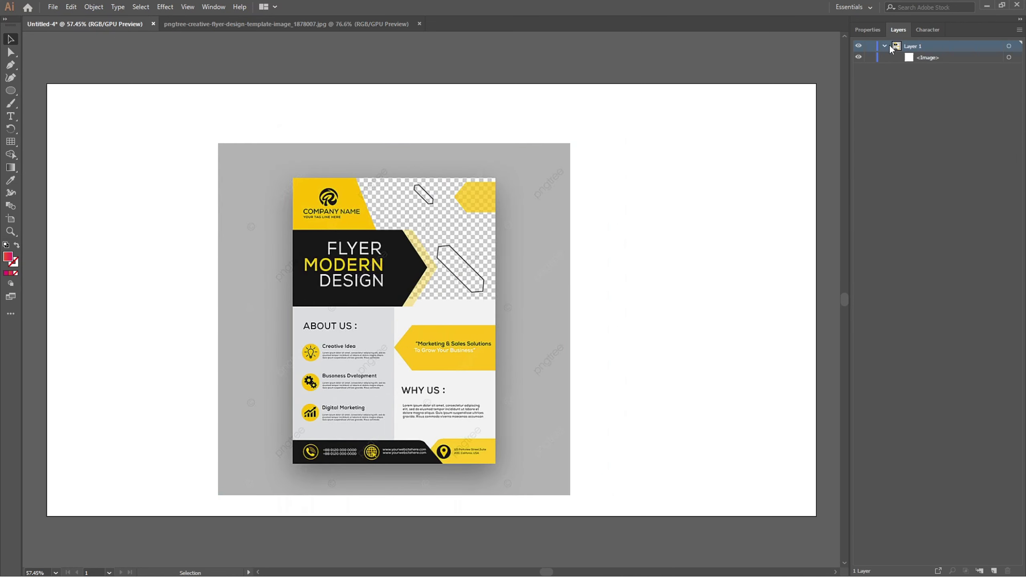
{"action": "left_click", "coordinate": [871, 58]}
{"action": "left_click", "coordinate": [994, 569]}
{"action": "left_click", "coordinate": [884, 58]}
Draw a rectangle about 508 by 719 px covering the flyer page and fill it with solid white, FFFFFF
{"action": "left_click_drag", "start_coordinate": [11, 90], "coordinate": [28, 86]}
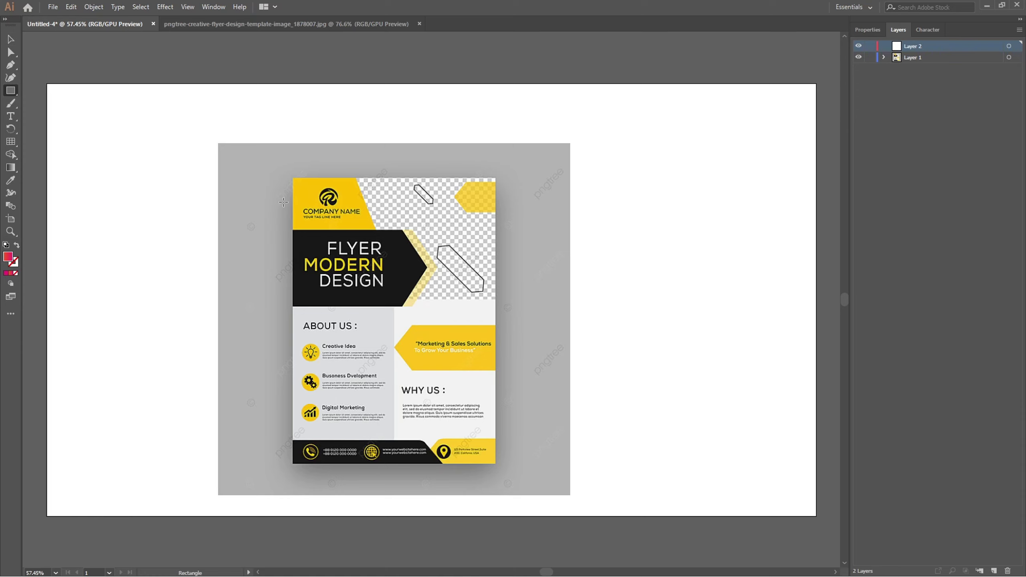
{"action": "left_click_drag", "start_coordinate": [291, 177], "coordinate": [495, 466]}
{"action": "double_click", "coordinate": [12, 261]}
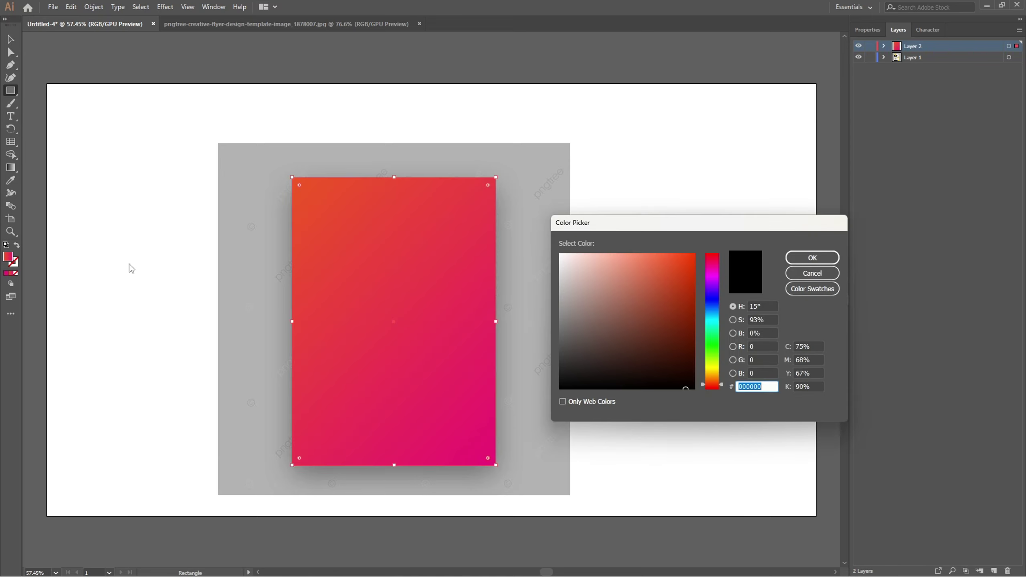
{"action": "type", "text": "ffffff"}
{"action": "left_click", "coordinate": [811, 257]}
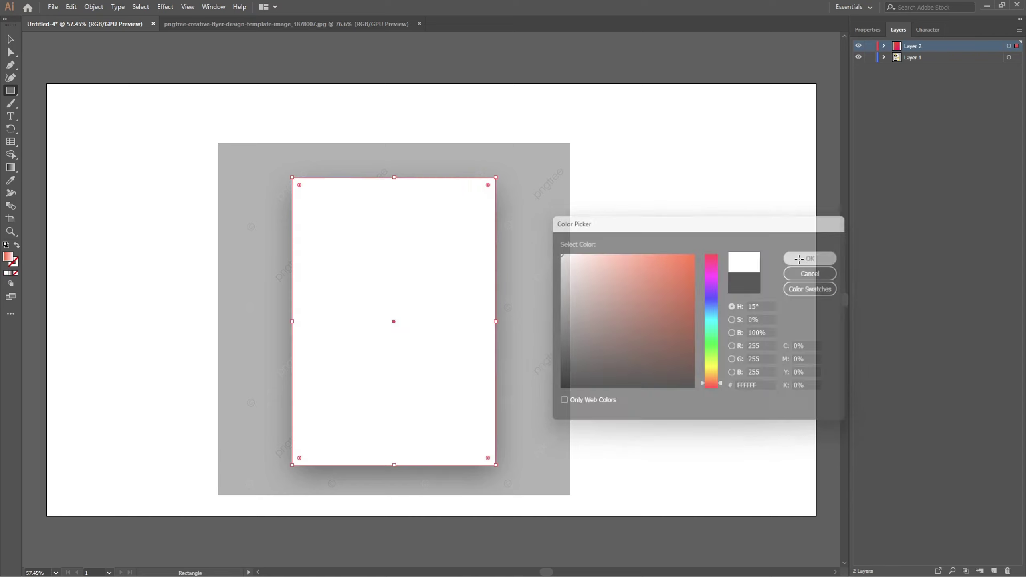
{"action": "left_click", "coordinate": [6, 273]}
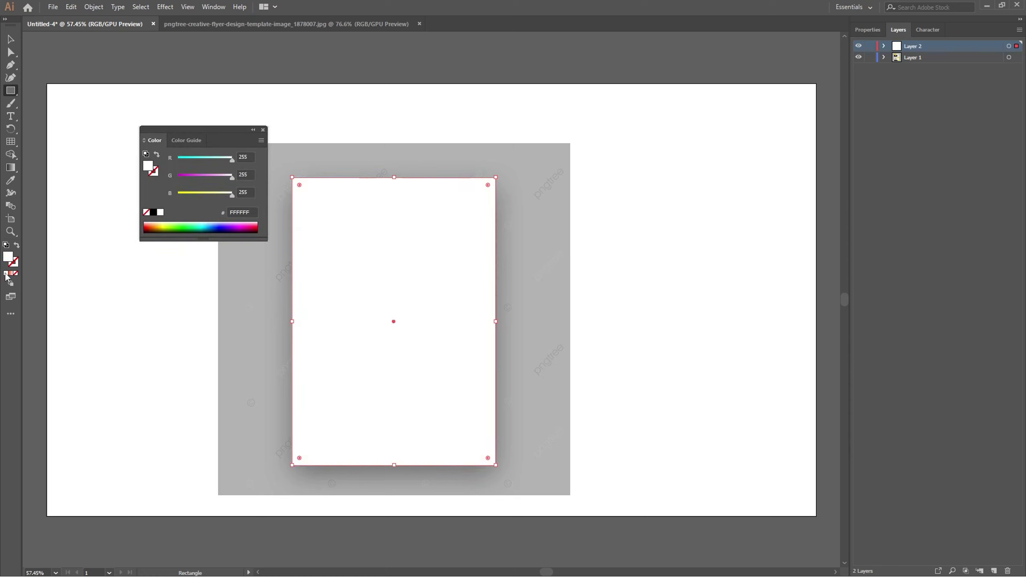
{"action": "left_click", "coordinate": [262, 130]}
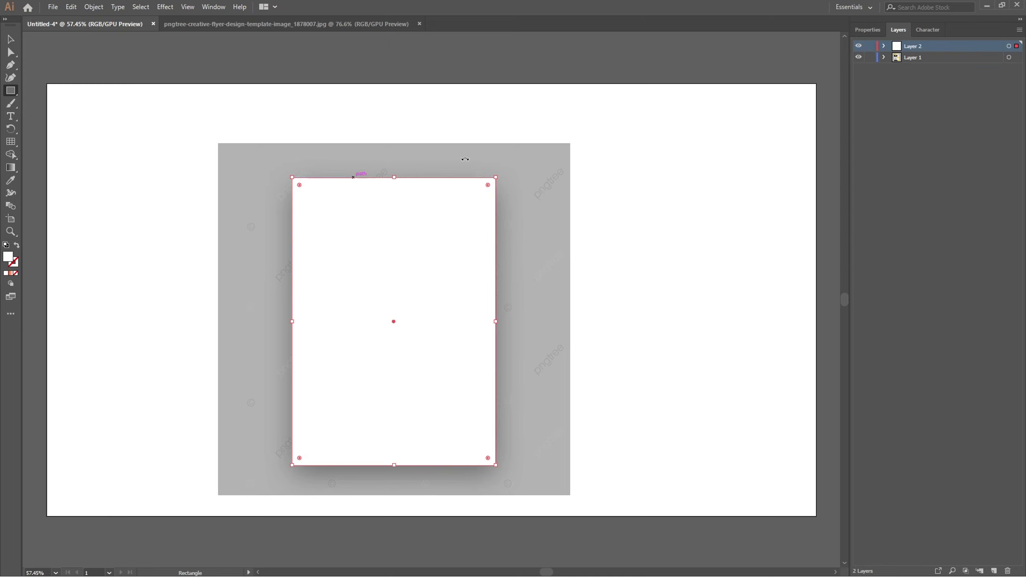
Lower the white page rectangle's opacity to about 20% and lock its layer, Layer 2
{"action": "left_click", "coordinate": [864, 30]}
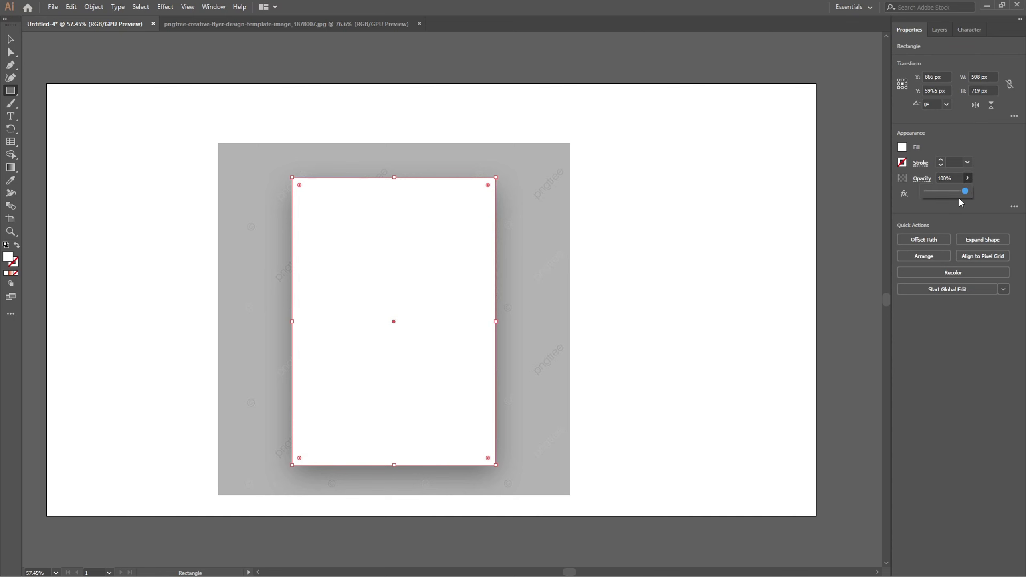
{"action": "left_click_drag", "start_coordinate": [942, 194], "coordinate": [938, 194]}
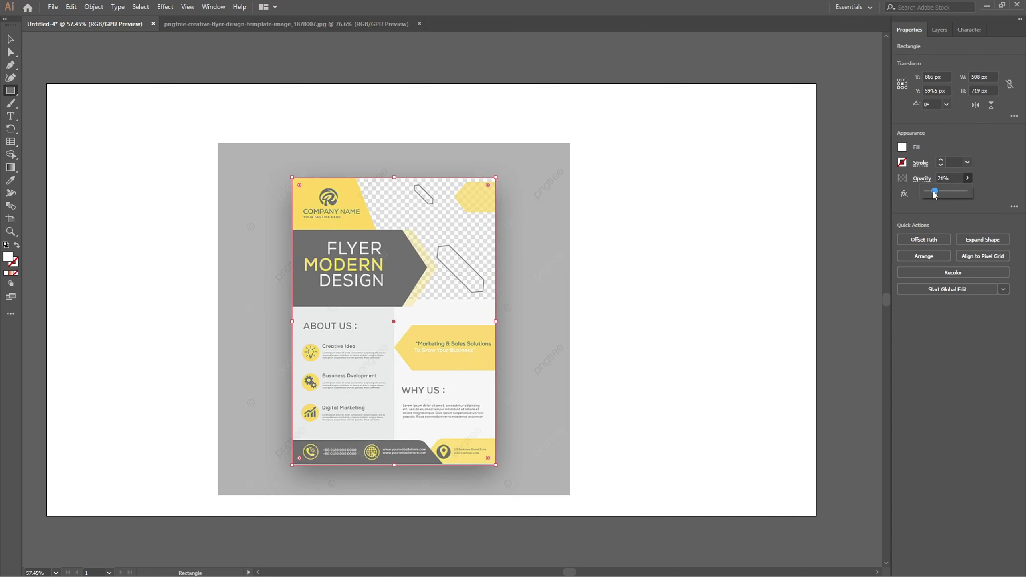
{"action": "left_click", "coordinate": [939, 30]}
{"action": "left_click", "coordinate": [870, 46]}
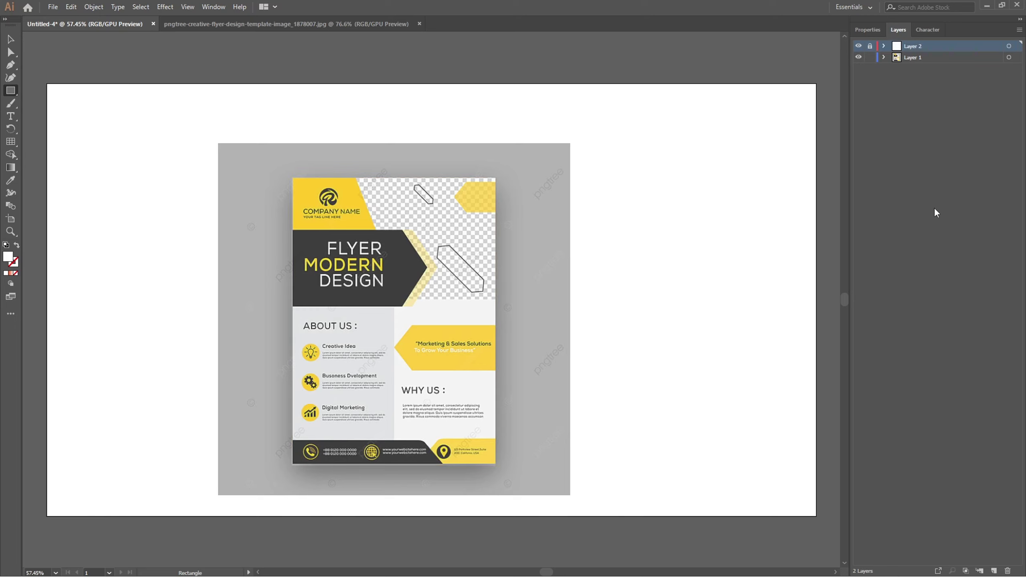
Add a new layer above Layer 2 and draw a white hexagon over the pointed end of the dark title banner
{"action": "left_click", "coordinate": [994, 571]}
{"action": "scroll", "coordinate": [309, 263], "scroll_direction": "up", "scroll_amount": 3}
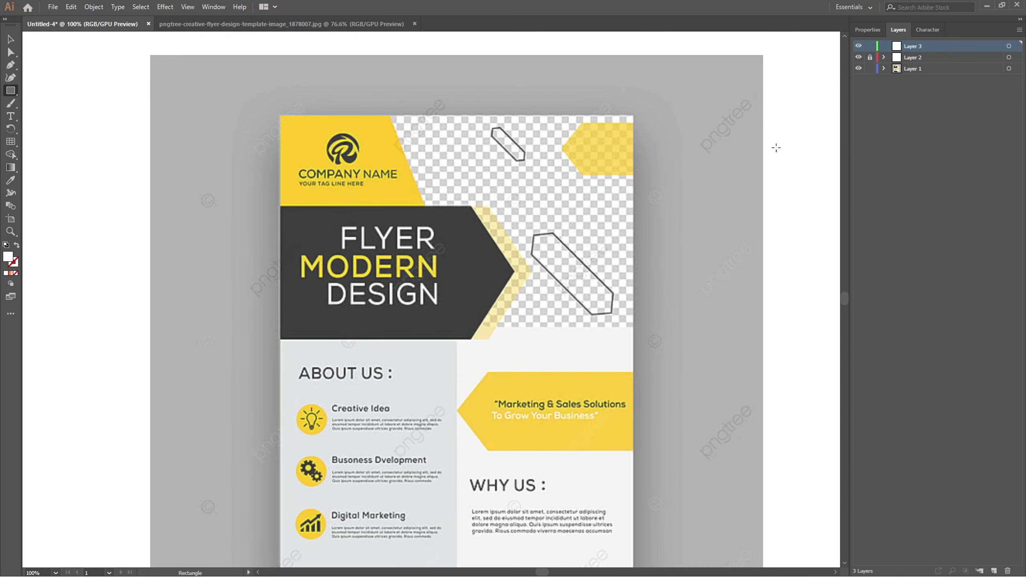
{"action": "left_click", "coordinate": [11, 91]}
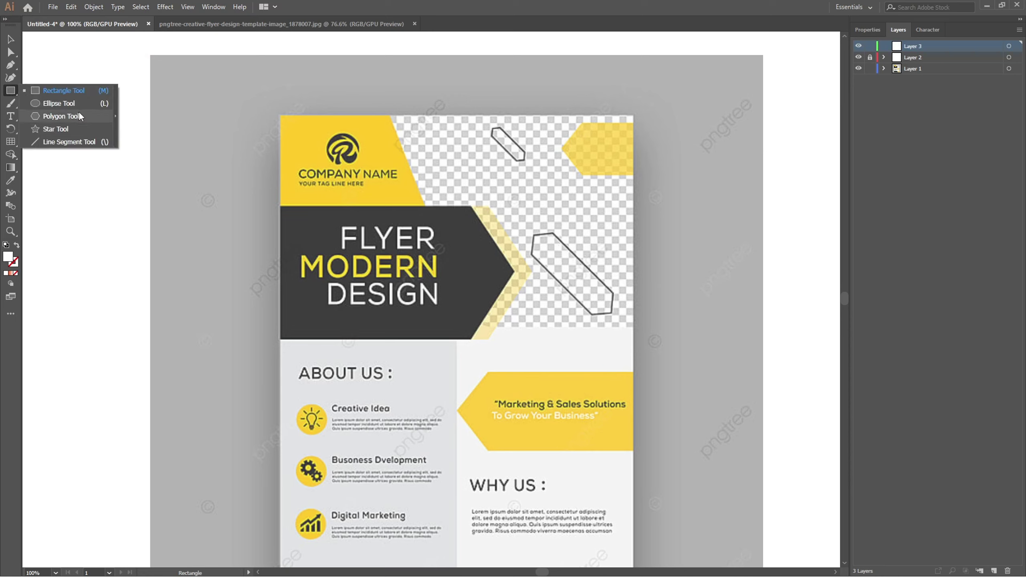
{"action": "left_click", "coordinate": [73, 117]}
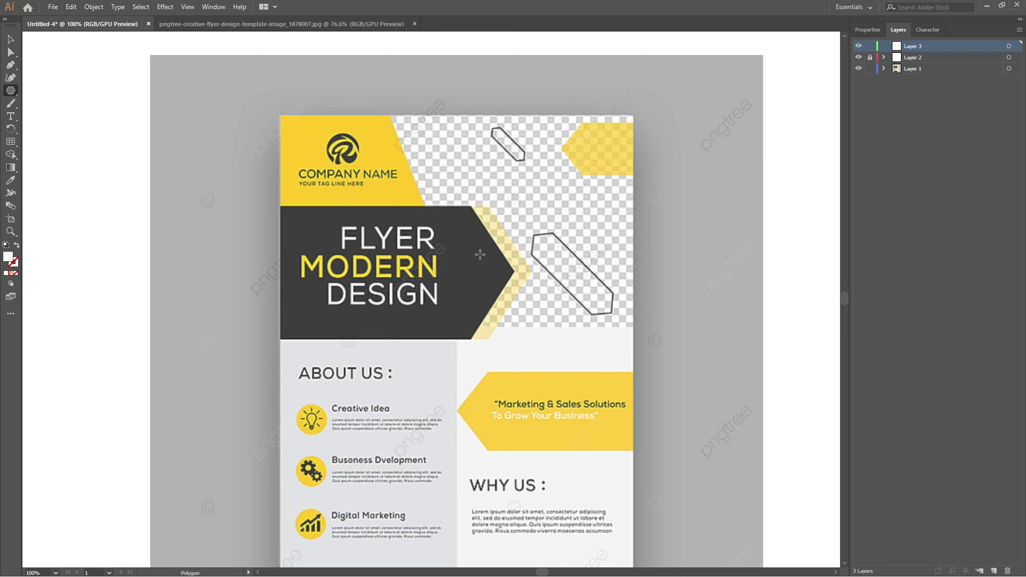
{"action": "left_click_drag", "start_coordinate": [479, 254], "coordinate": [430, 254]}
{"action": "left_click", "coordinate": [10, 39]}
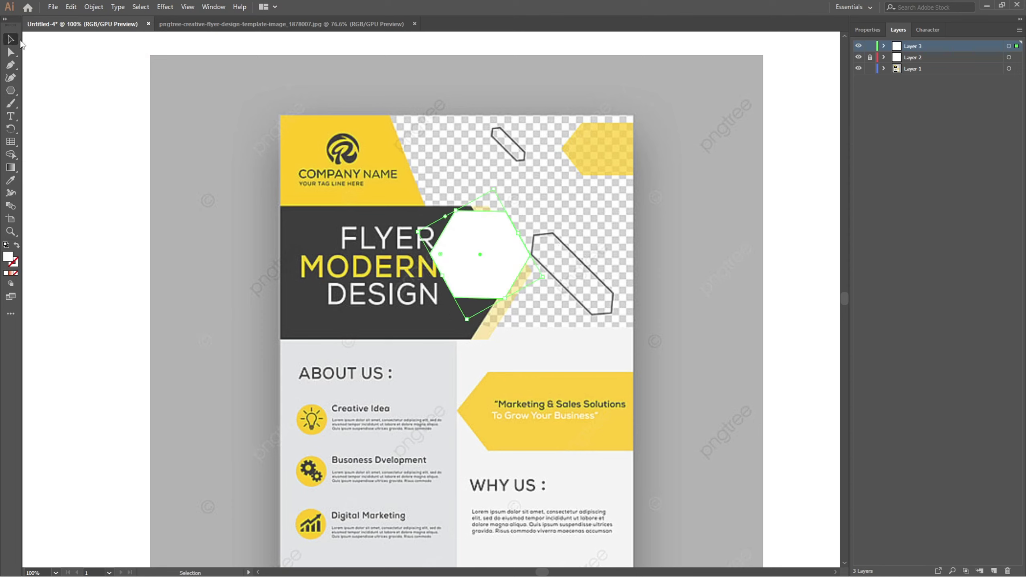
Move and scale the hexagon so it matches the dark banner's height and its right corner meets the banner's tip
{"action": "left_click_drag", "start_coordinate": [502, 243], "coordinate": [467, 239]}
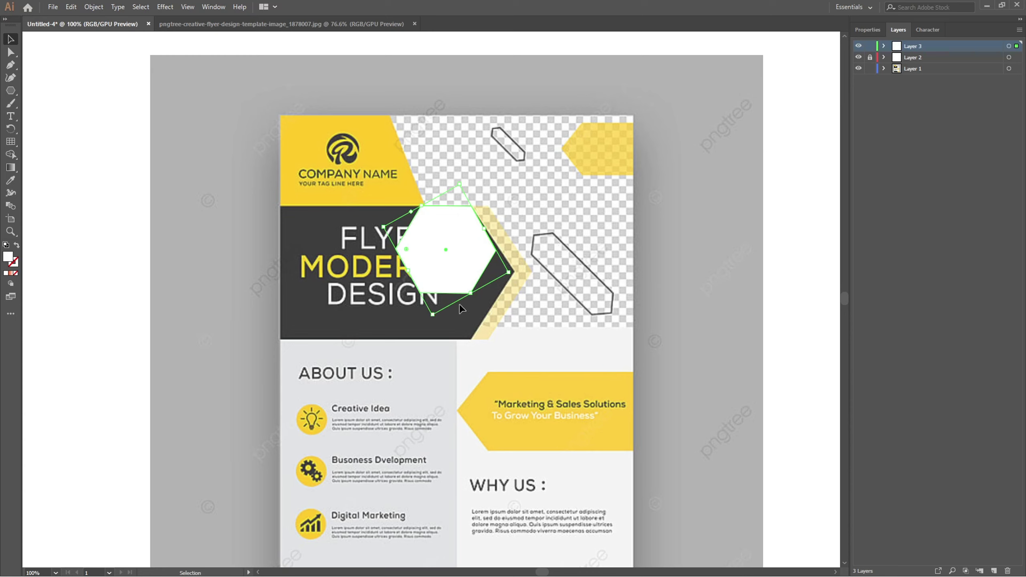
{"action": "left_click_drag", "start_coordinate": [432, 316], "coordinate": [431, 371]}
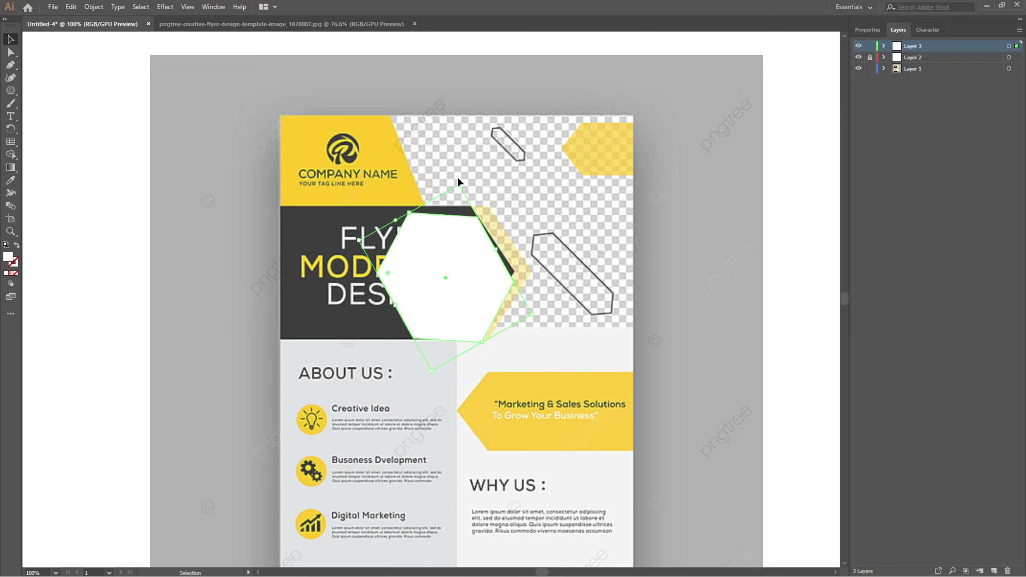
{"action": "left_click_drag", "start_coordinate": [457, 177], "coordinate": [457, 177]}
{"action": "left_click_drag", "start_coordinate": [443, 255], "coordinate": [443, 250]}
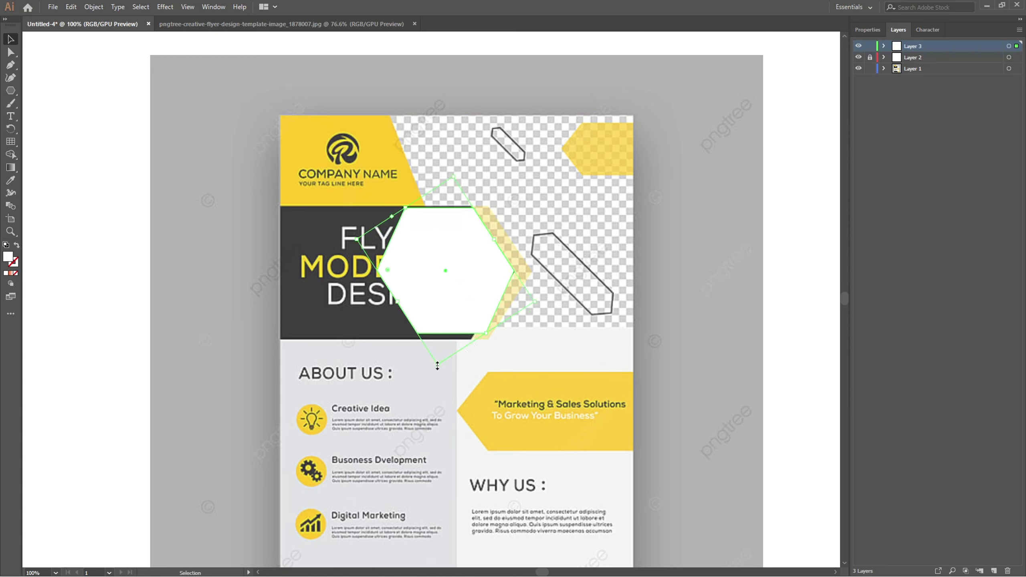
{"action": "left_click_drag", "start_coordinate": [438, 366], "coordinate": [437, 372]}
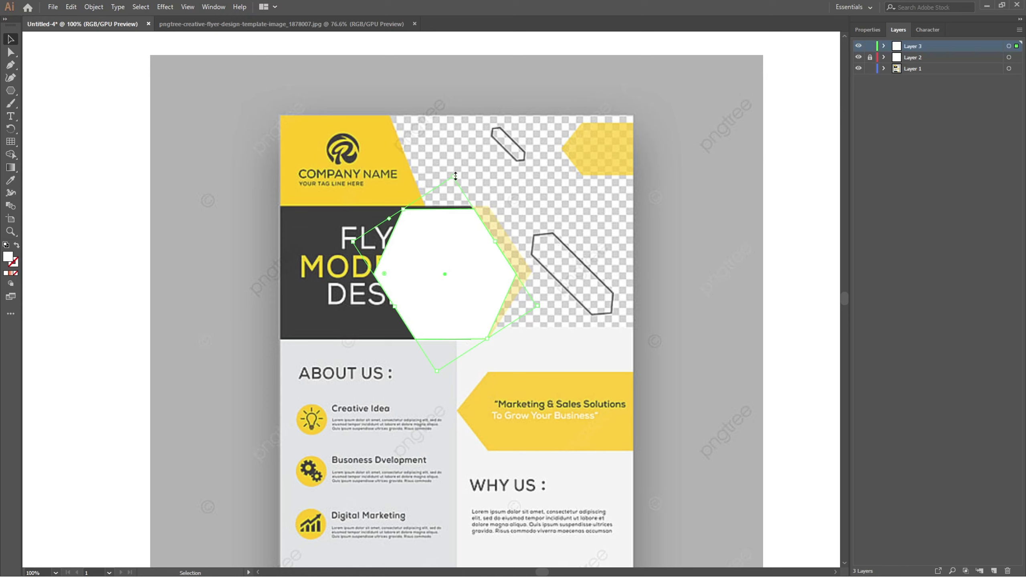
{"action": "mouse_move", "coordinate": [490, 256]}
{"action": "left_mouse_down"}
{"action": "mouse_move", "coordinate": [469, 262]}
{"action": "mouse_move", "coordinate": [491, 266]}
{"action": "left_mouse_up"}
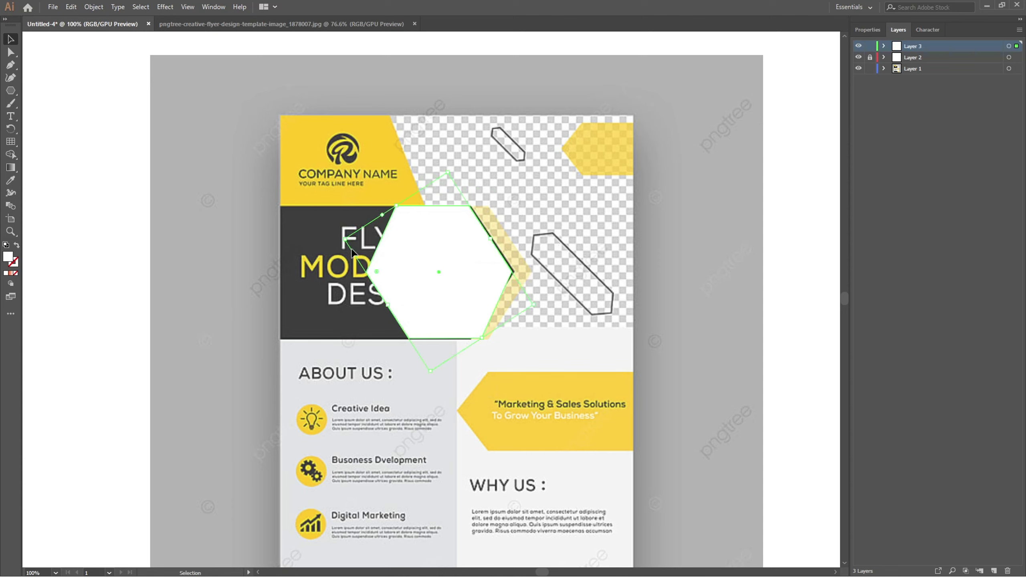
{"action": "left_click_drag", "start_coordinate": [346, 239], "coordinate": [168, 239]}
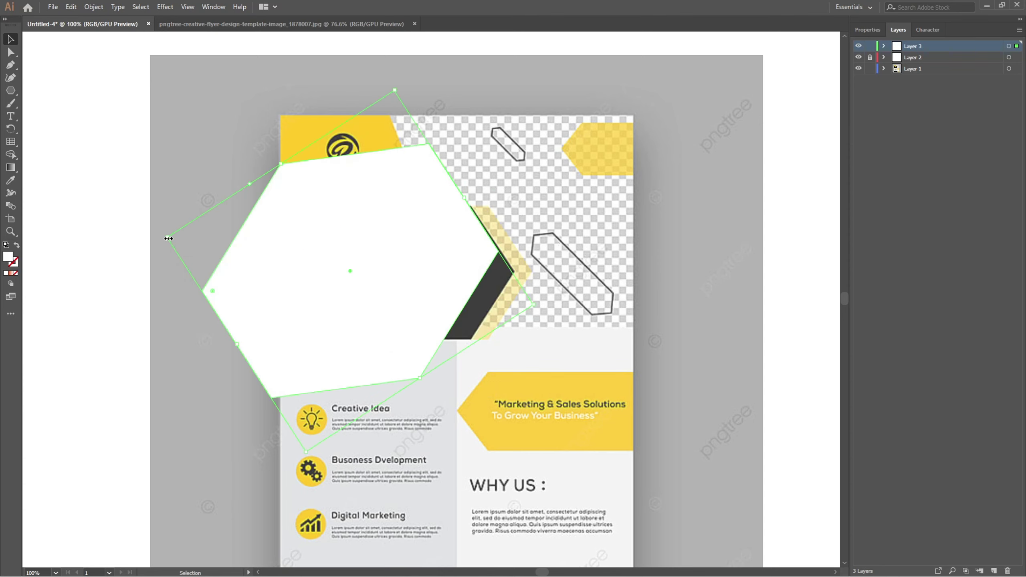
{"action": "key", "text": "ctrl+z"}
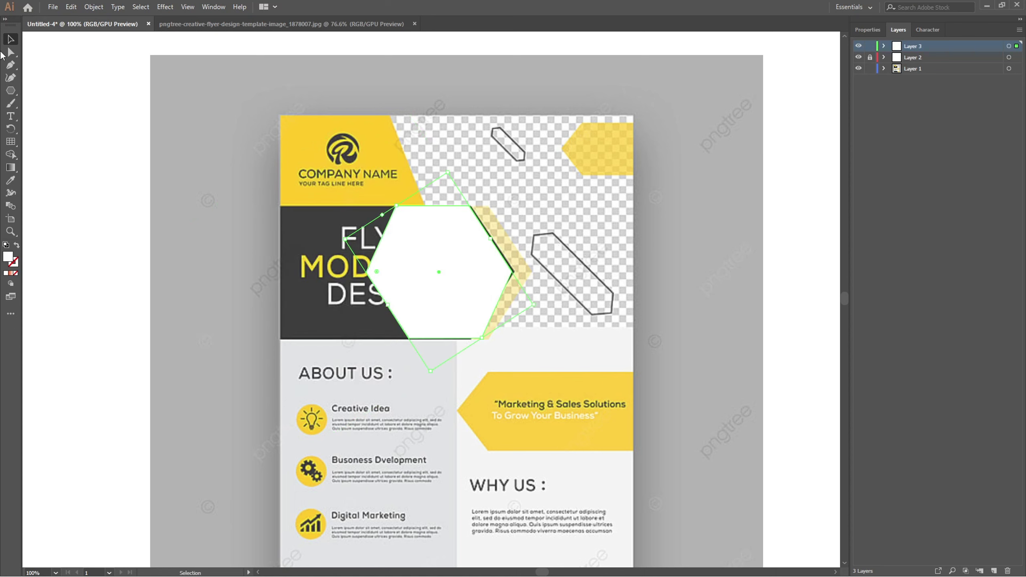
{"action": "left_click", "coordinate": [12, 67]}
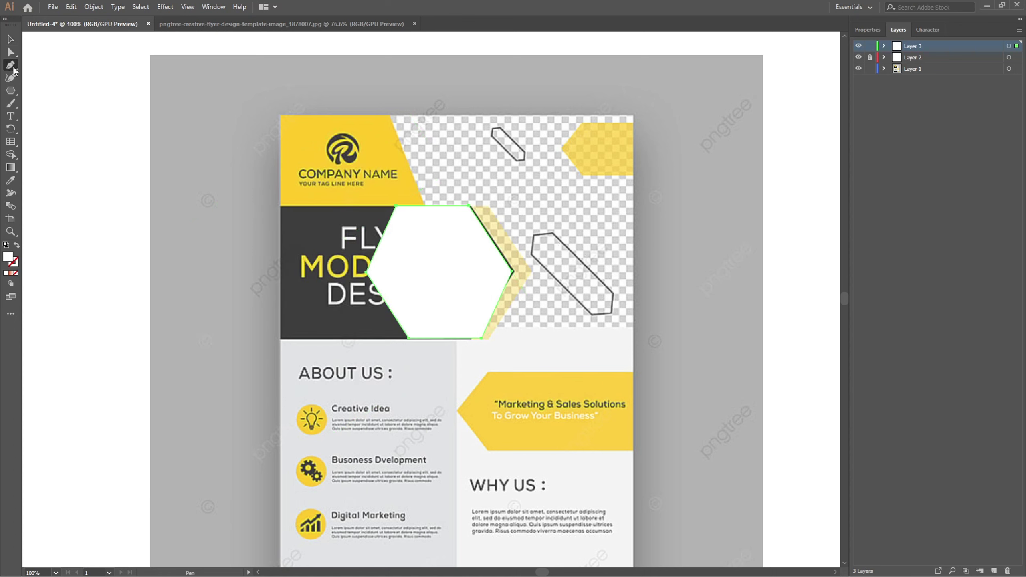
{"action": "right_click", "coordinate": [13, 68]}
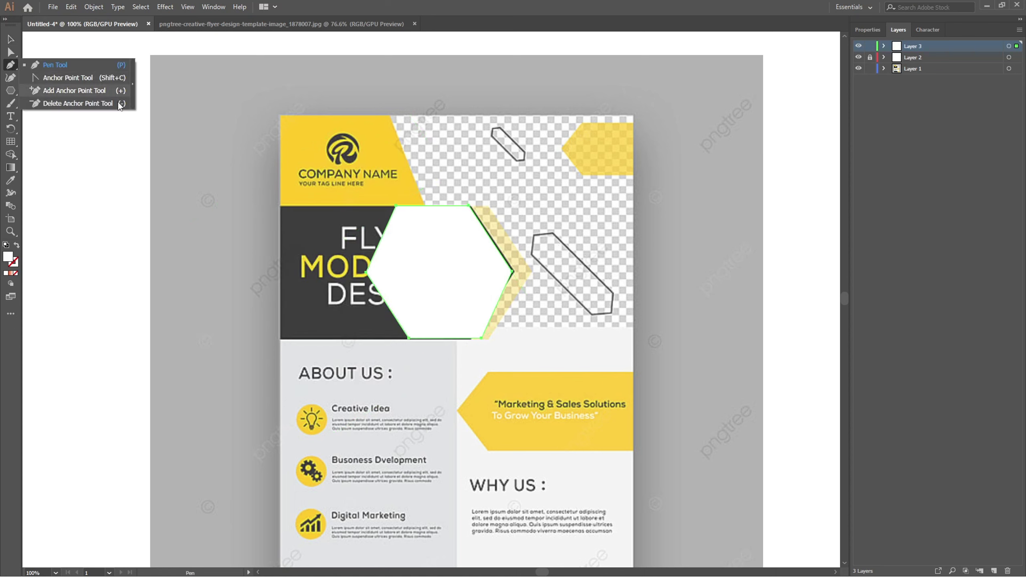
{"action": "left_click", "coordinate": [42, 68]}
{"action": "left_click", "coordinate": [394, 205]}
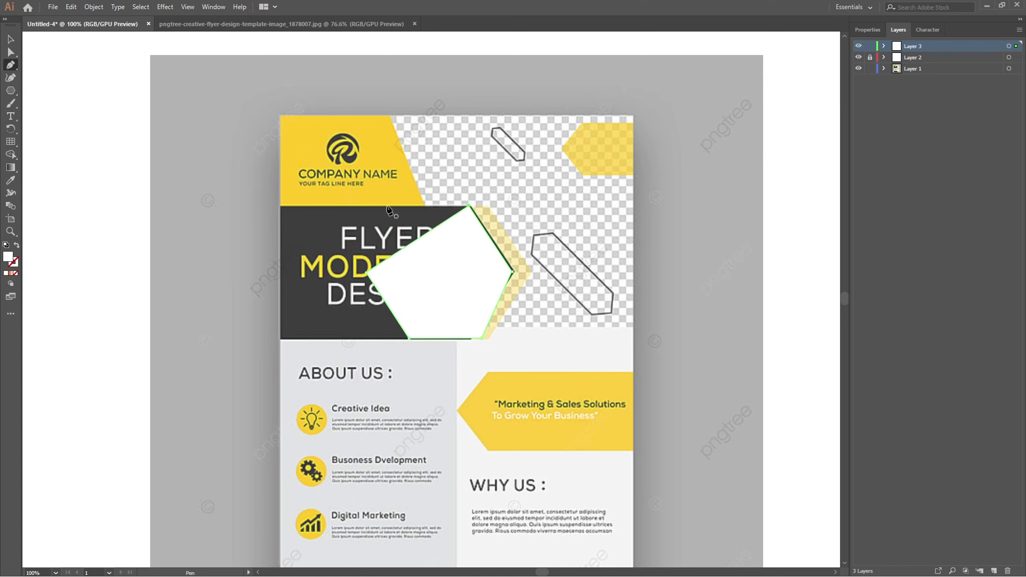
{"action": "key", "text": "ctrl+z"}
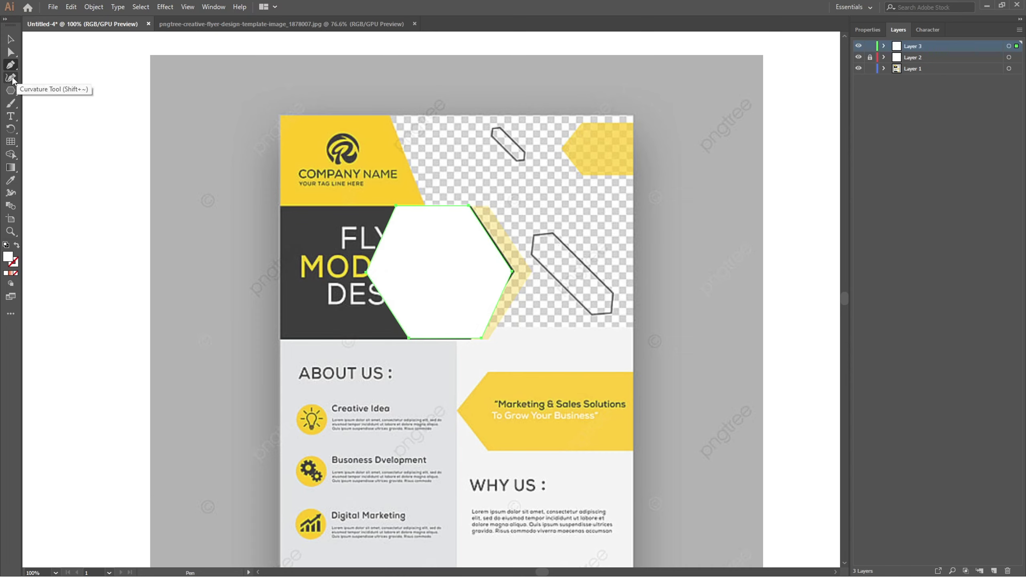
Reshape the hexagon with the Curvature tool, moving its left points past the flyer's left edge and its lower-right point onto the banner's corner
{"action": "left_click", "coordinate": [12, 79]}
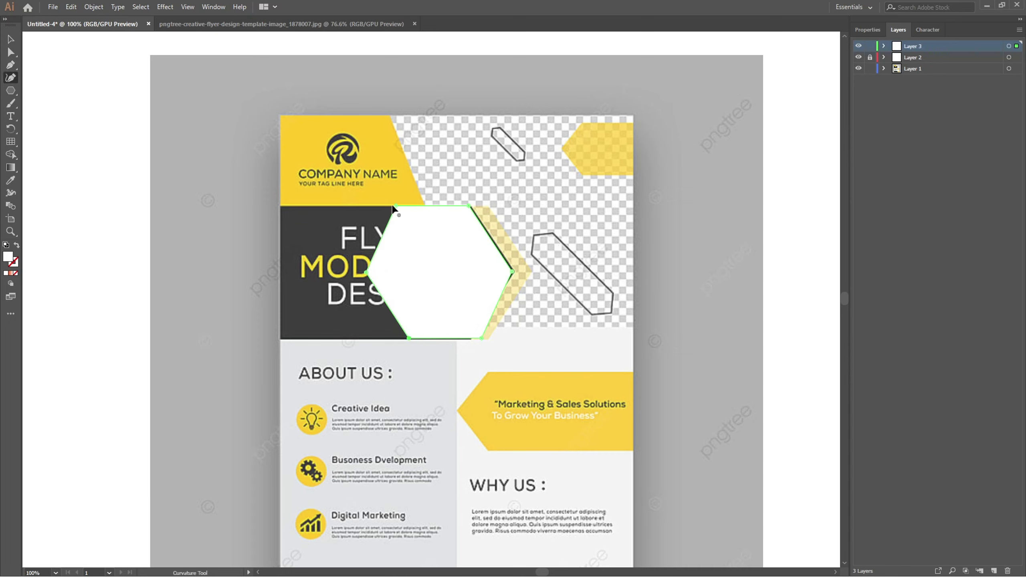
{"action": "left_click_drag", "start_coordinate": [395, 205], "coordinate": [257, 206]}
{"action": "left_click_drag", "start_coordinate": [367, 273], "coordinate": [256, 297]}
{"action": "left_click_drag", "start_coordinate": [407, 337], "coordinate": [267, 339]}
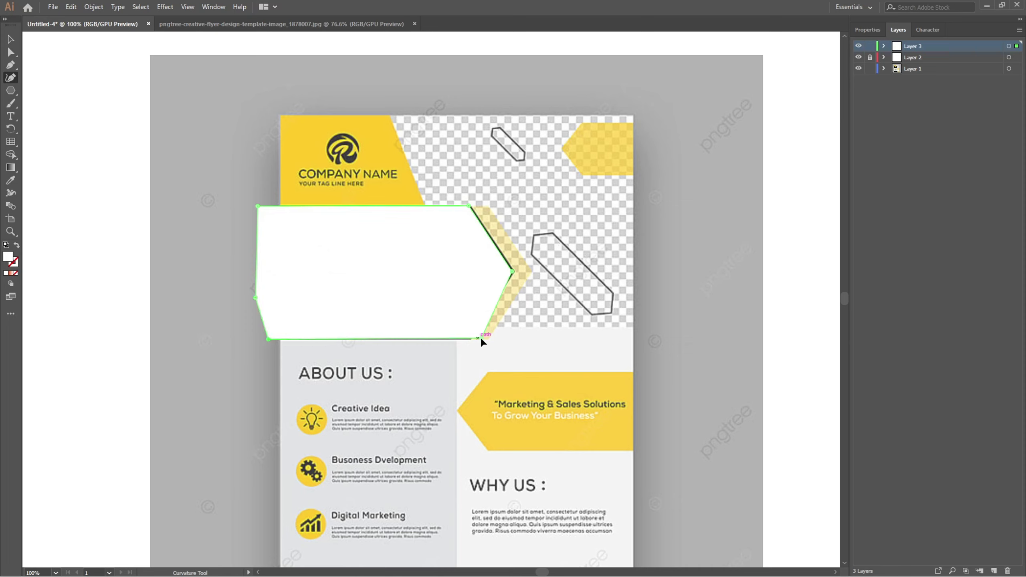
{"action": "left_click_drag", "start_coordinate": [479, 338], "coordinate": [471, 339]}
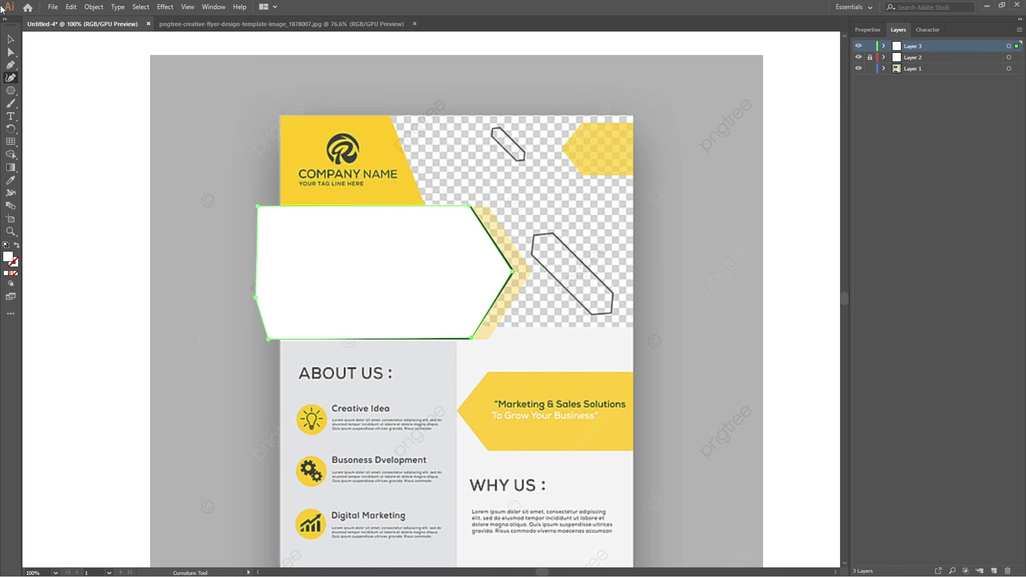
Lock Layer 3 with the banner shape and add a new layer above it
{"action": "left_click", "coordinate": [9, 40]}
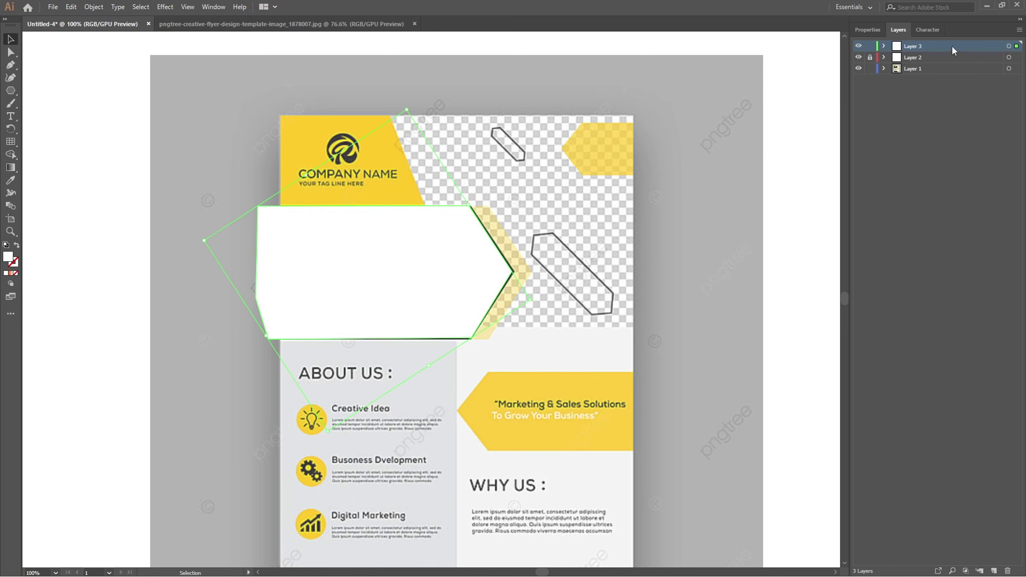
{"action": "left_click", "coordinate": [869, 48]}
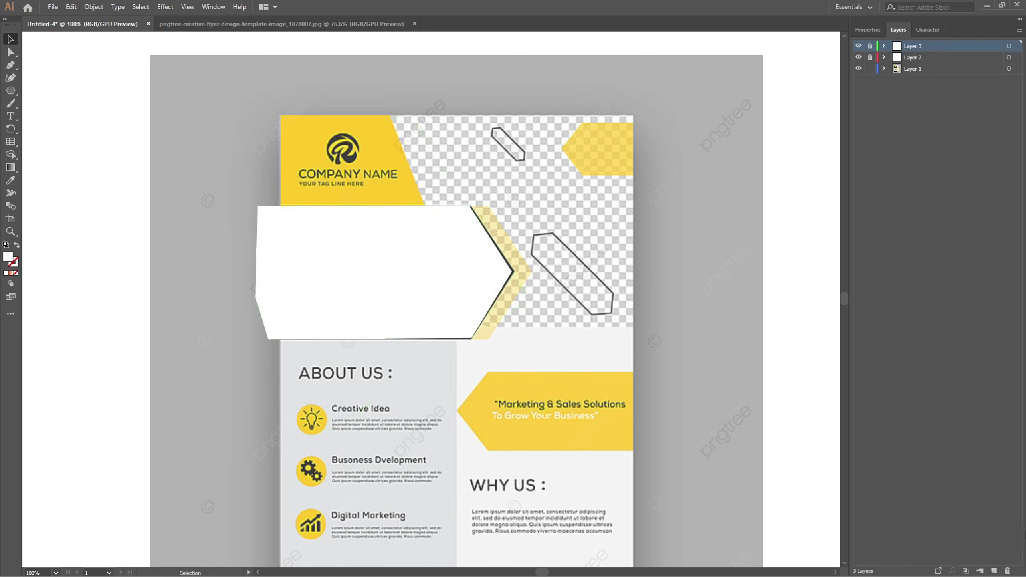
{"action": "left_click", "coordinate": [994, 570]}
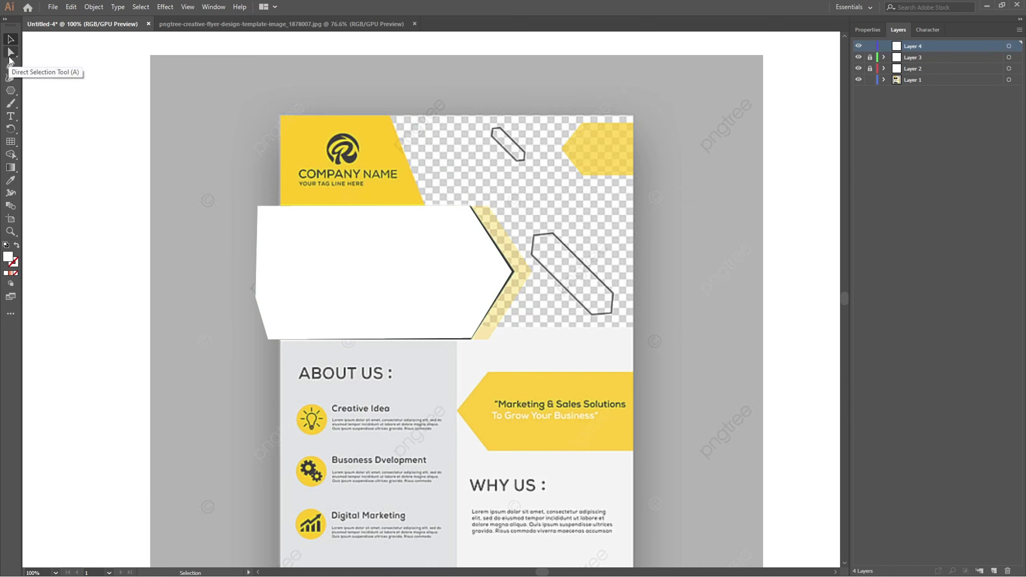
Trace the yellow company logo panel on Layer 4 with the Pen tool as a closed slanted shape, extending slightly above the flyer's top edge
{"action": "left_click_drag", "start_coordinate": [10, 65], "coordinate": [68, 65]}
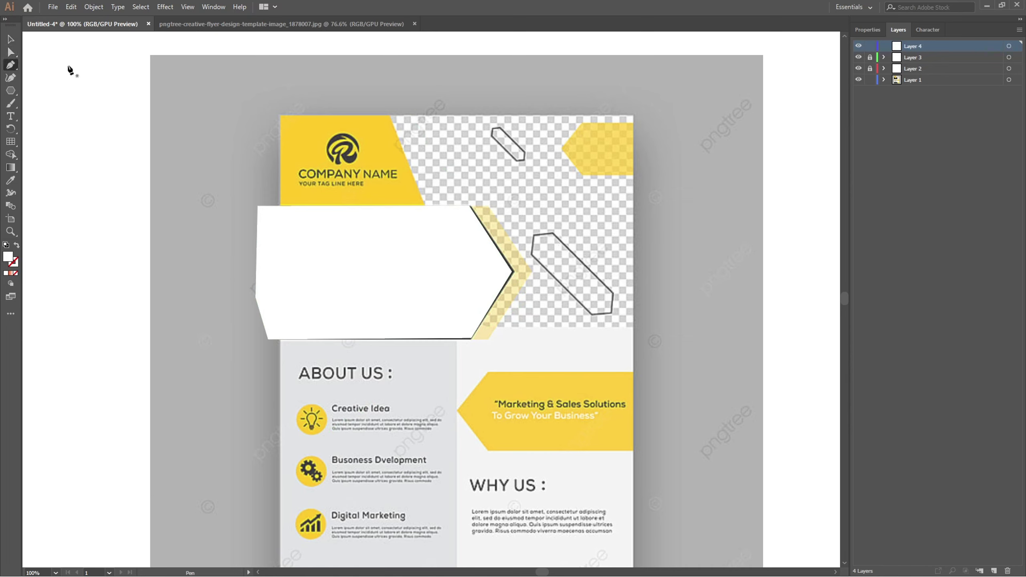
{"action": "left_click", "coordinate": [278, 114]}
{"action": "left_click", "coordinate": [278, 209]}
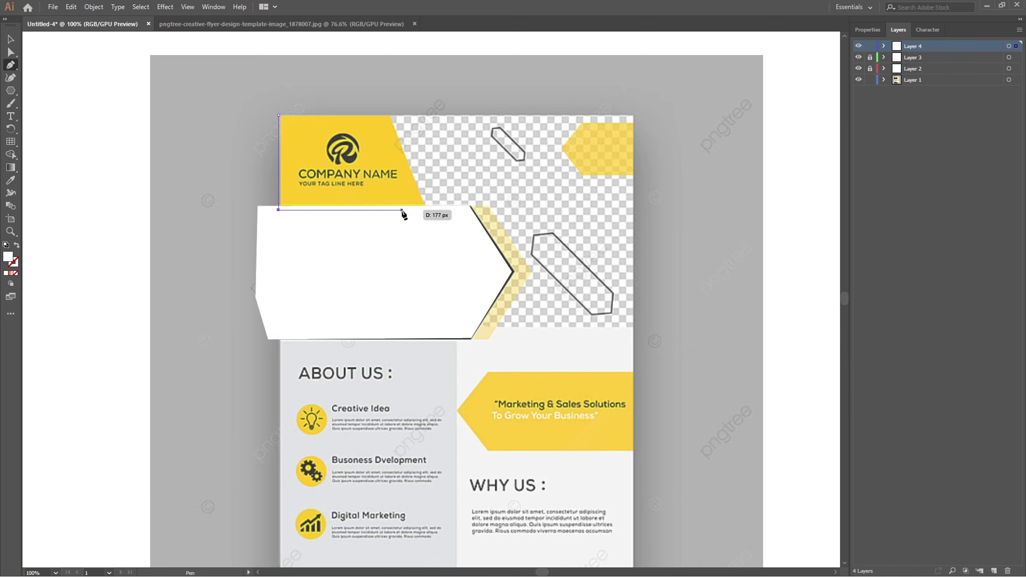
{"action": "left_click", "coordinate": [426, 209]}
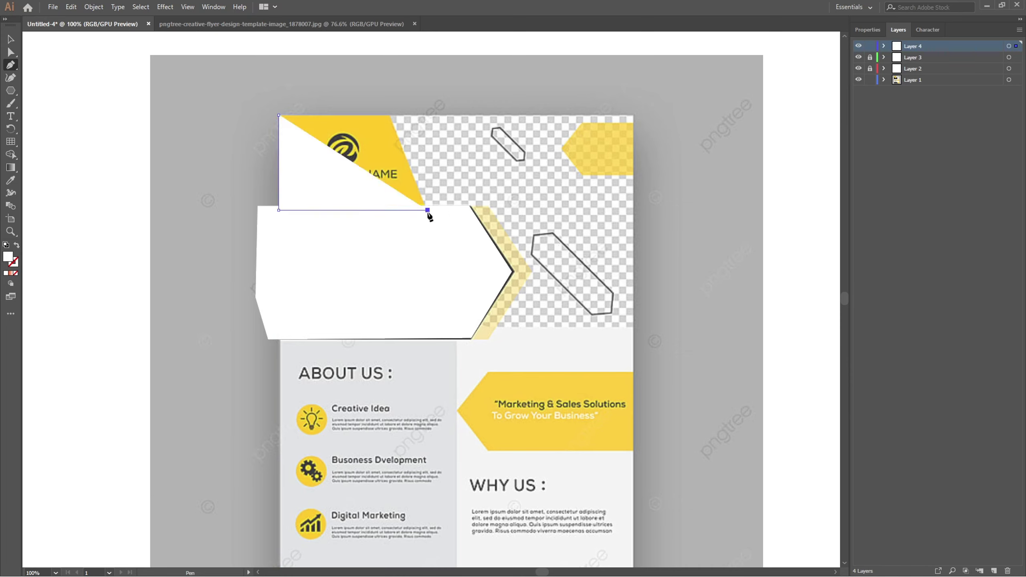
{"action": "left_click", "coordinate": [383, 103]}
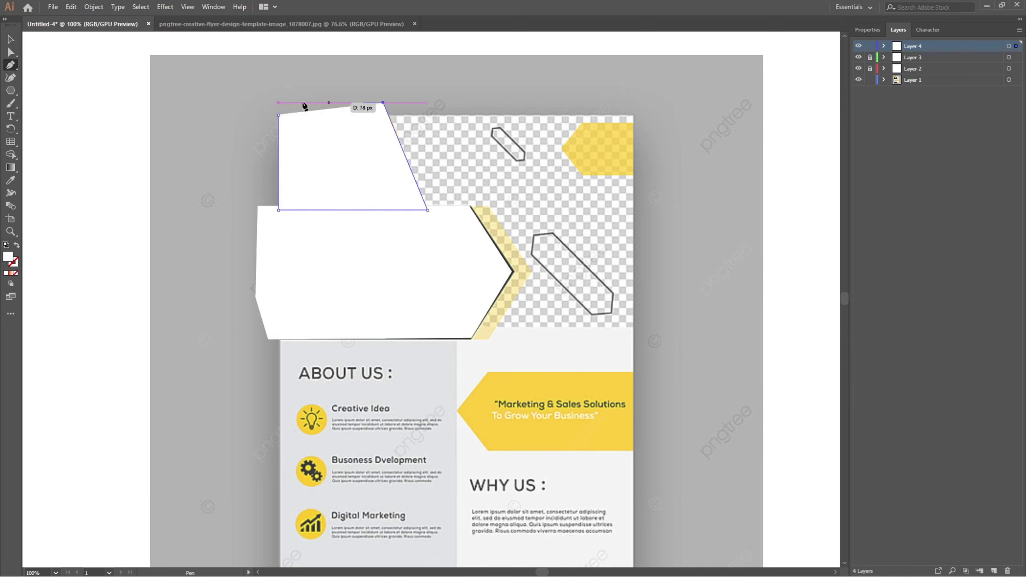
{"action": "left_click", "coordinate": [279, 102]}
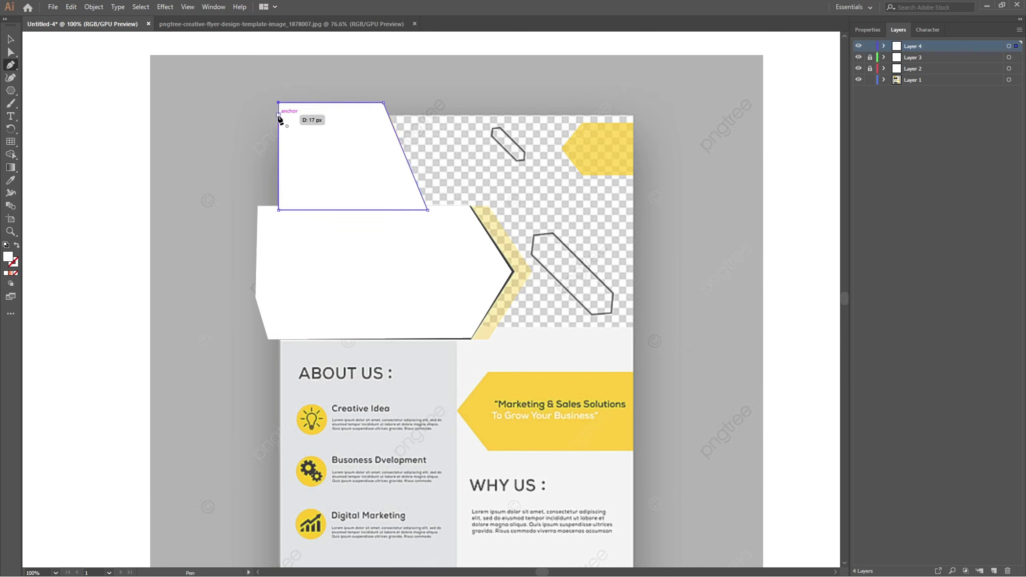
{"action": "left_click", "coordinate": [278, 114]}
{"action": "left_click", "coordinate": [8, 41]}
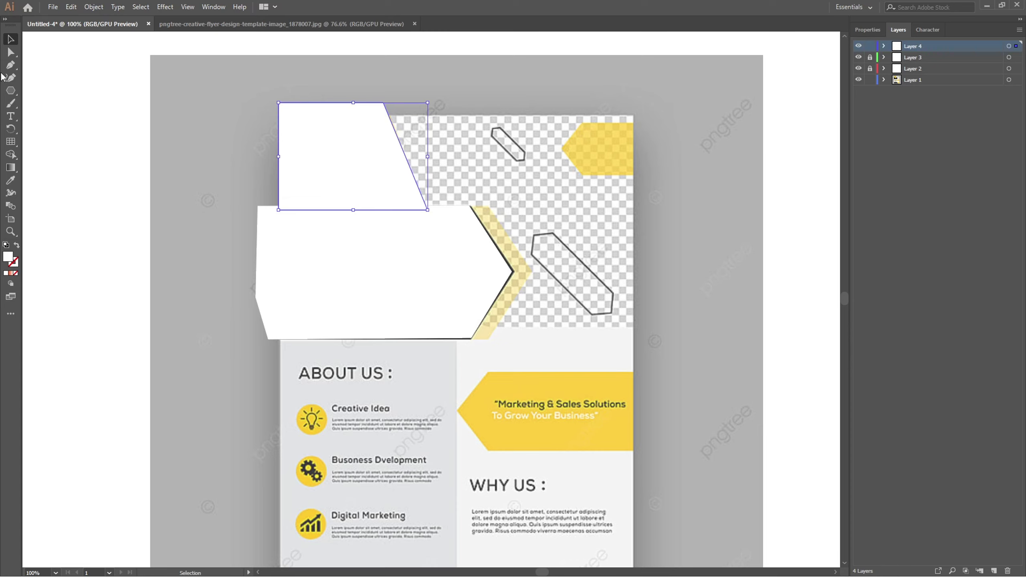
{"action": "left_click", "coordinate": [343, 281]}
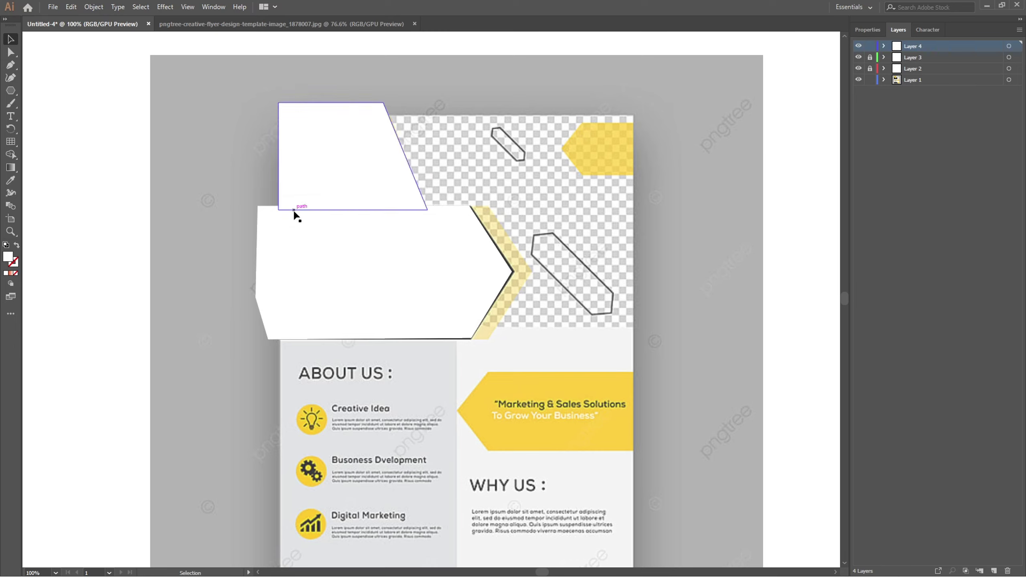
Draw a white hexagon over the yellow tag in the flyer's top-right corner, then move, scale and rotate it to match the tag's height
{"action": "left_click", "coordinate": [13, 92]}
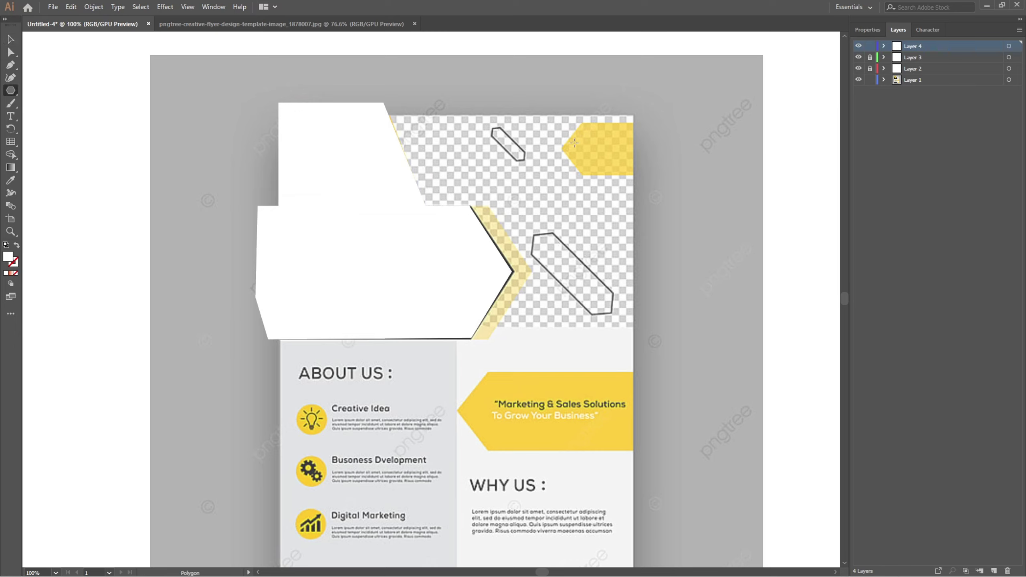
{"action": "left_click_drag", "start_coordinate": [563, 147], "coordinate": [597, 147]}
{"action": "key", "text": "v"}
{"action": "left_click_drag", "start_coordinate": [610, 100], "coordinate": [598, 153]}
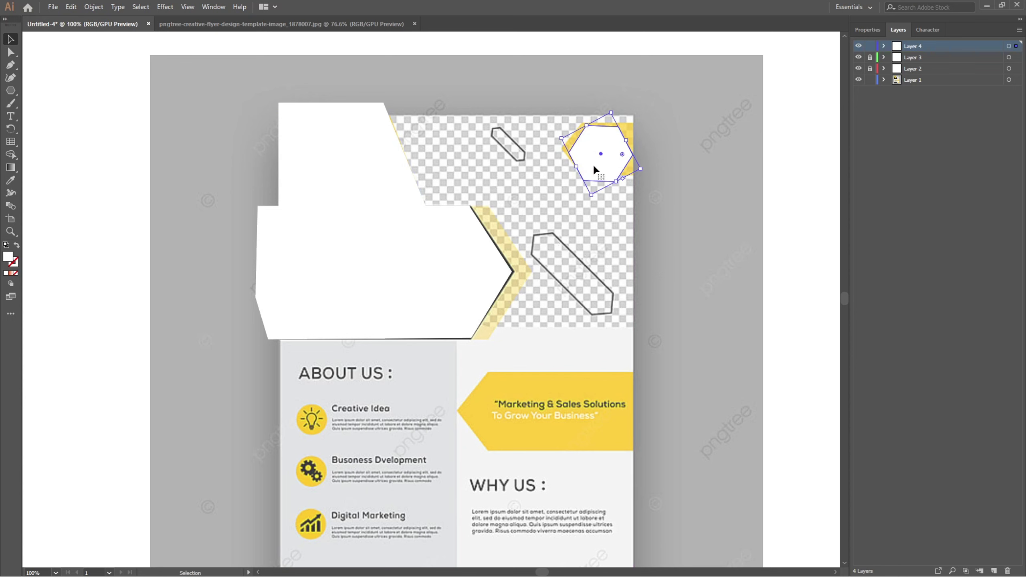
{"action": "scroll", "coordinate": [600, 179], "scroll_direction": "up", "scroll_amount": 2}
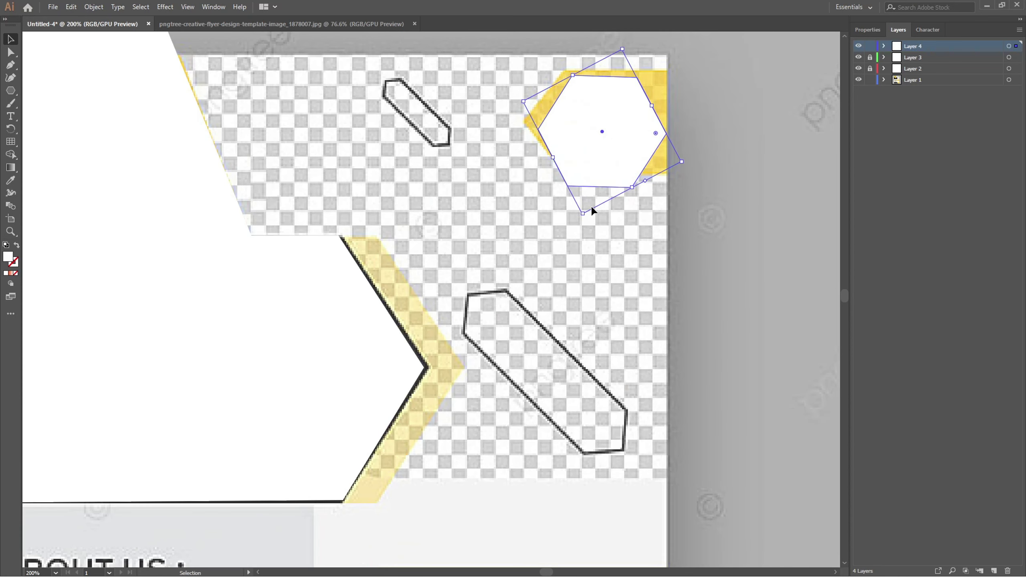
{"action": "left_click_drag", "start_coordinate": [585, 213], "coordinate": [592, 198]}
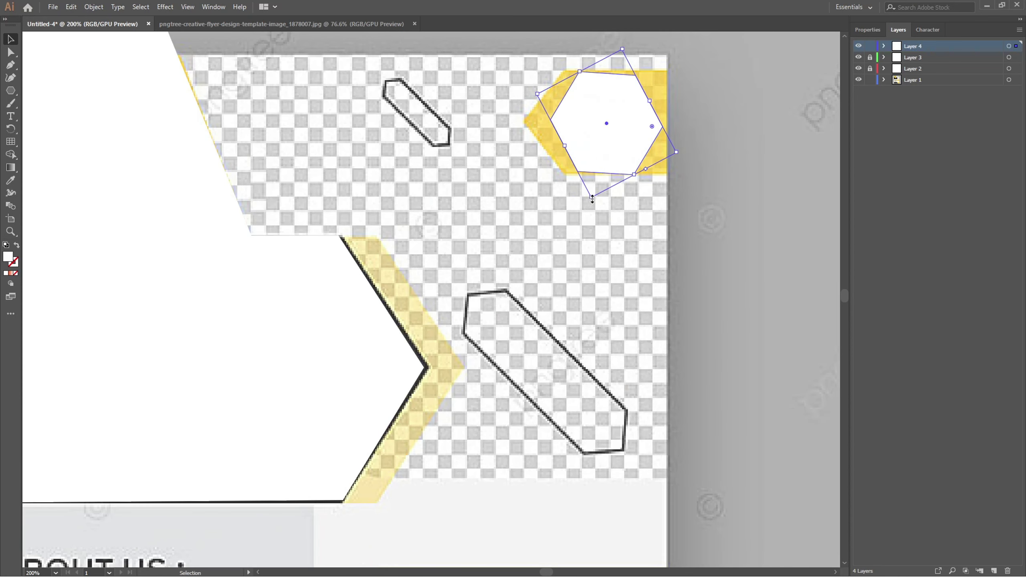
{"action": "left_click_drag", "start_coordinate": [624, 47], "coordinate": [620, 47]}
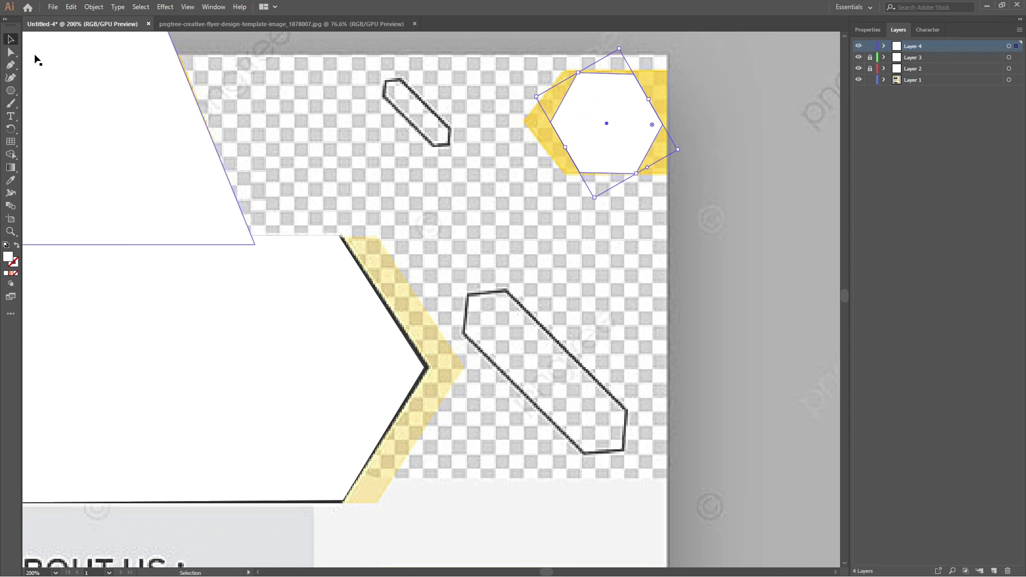
Reshape the hexagon with the Curvature tool, fitting its left points to the yellow tag and extending its right points past the flyer's edge
{"action": "left_click", "coordinate": [11, 78]}
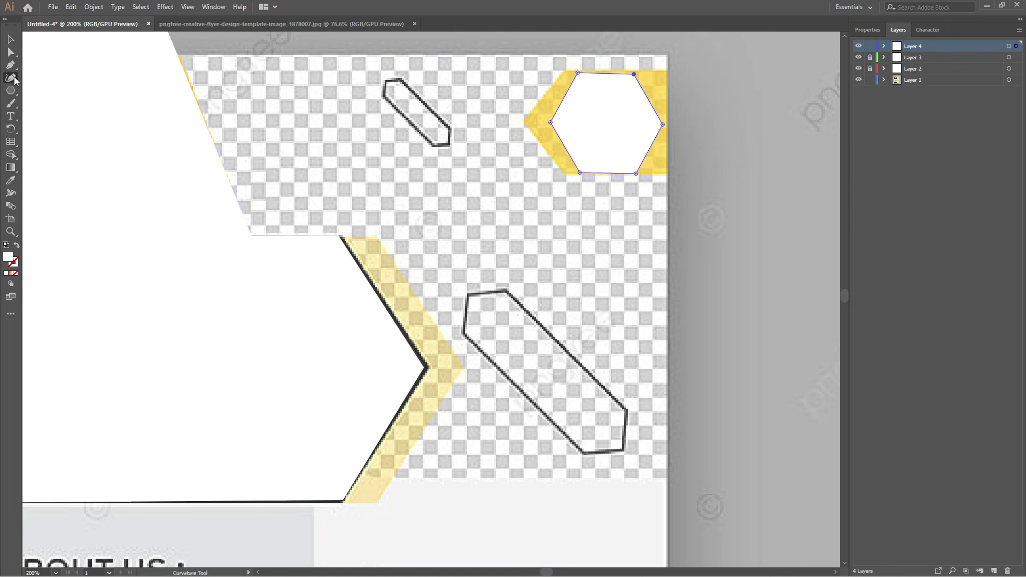
{"action": "left_click_drag", "start_coordinate": [545, 123], "coordinate": [525, 123]}
{"action": "left_click_drag", "start_coordinate": [578, 73], "coordinate": [566, 71]}
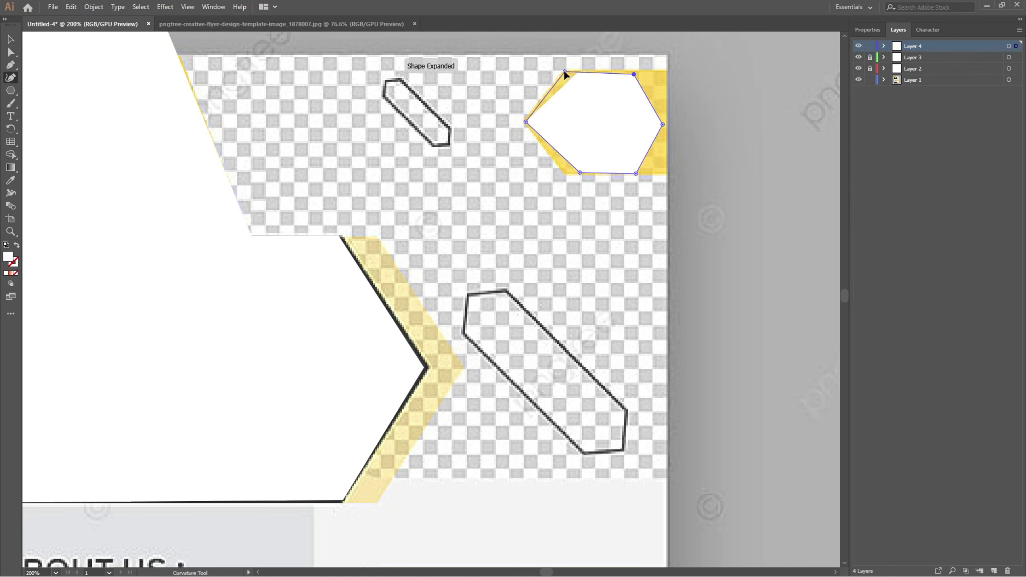
{"action": "left_click_drag", "start_coordinate": [580, 174], "coordinate": [565, 176]}
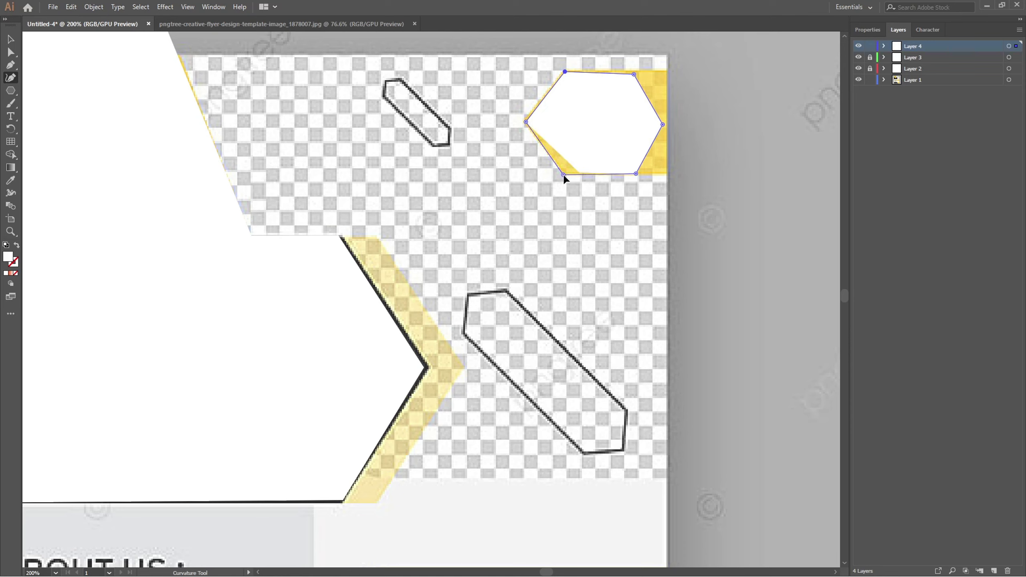
{"action": "left_click_drag", "start_coordinate": [662, 125], "coordinate": [746, 122]}
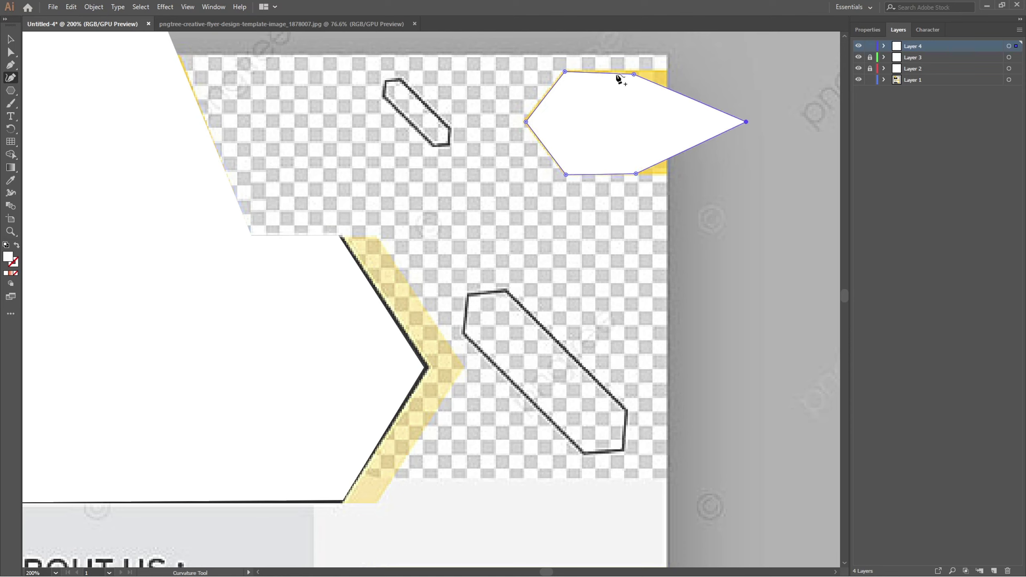
{"action": "left_click_drag", "start_coordinate": [633, 75], "coordinate": [715, 74]}
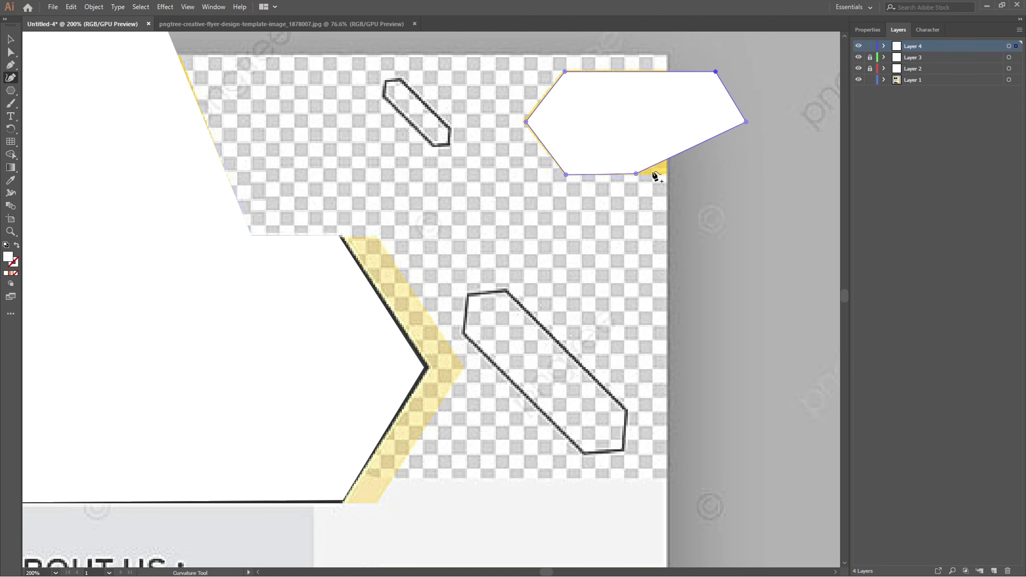
{"action": "left_click_drag", "start_coordinate": [636, 174], "coordinate": [705, 174]}
Unlock Layers 3 and 2, and duplicate the banner shape so a copy covers the pale yellow arrow behind it
{"action": "scroll", "coordinate": [433, 208], "scroll_direction": "down", "scroll_amount": 3}
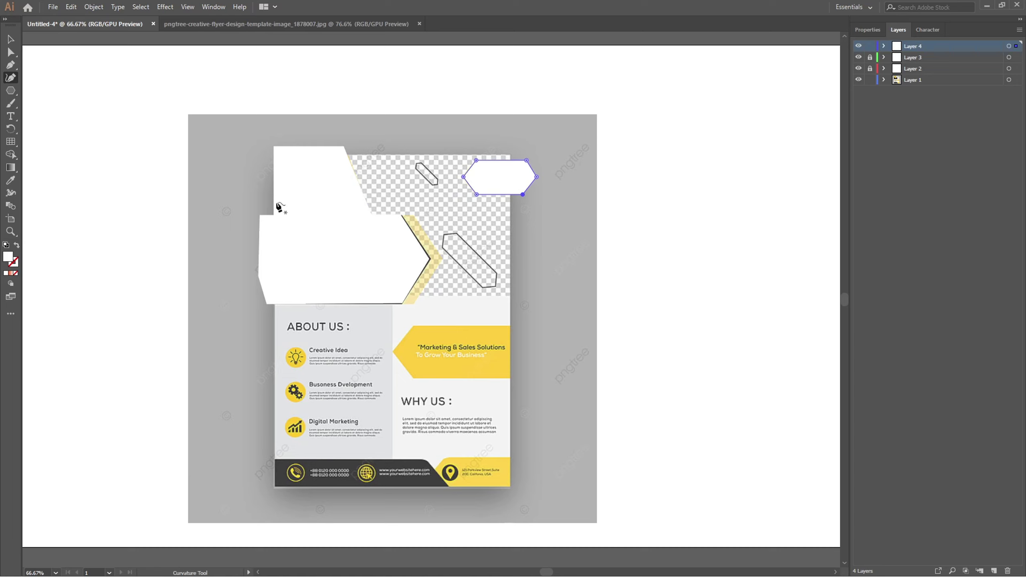
{"action": "left_click", "coordinate": [11, 39]}
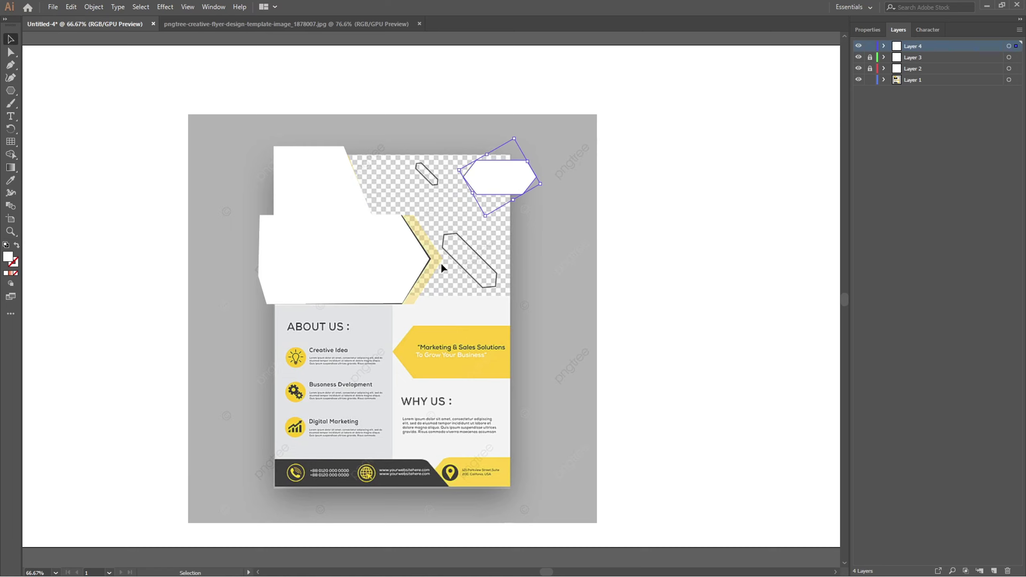
{"action": "left_click", "coordinate": [870, 57]}
{"action": "left_click", "coordinate": [1016, 58]}
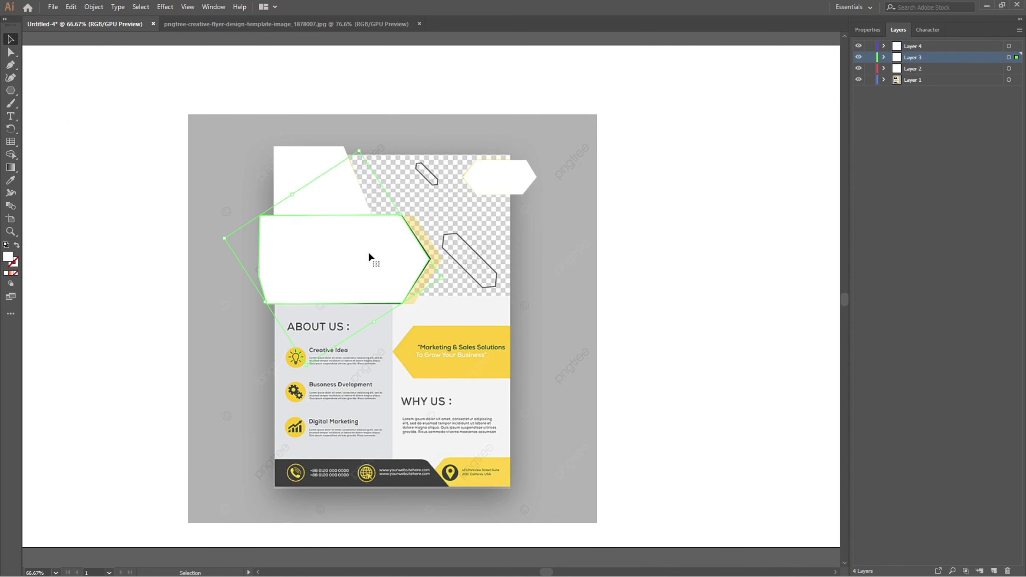
{"action": "scroll", "coordinate": [368, 254], "scroll_direction": "up", "scroll_amount": 3}
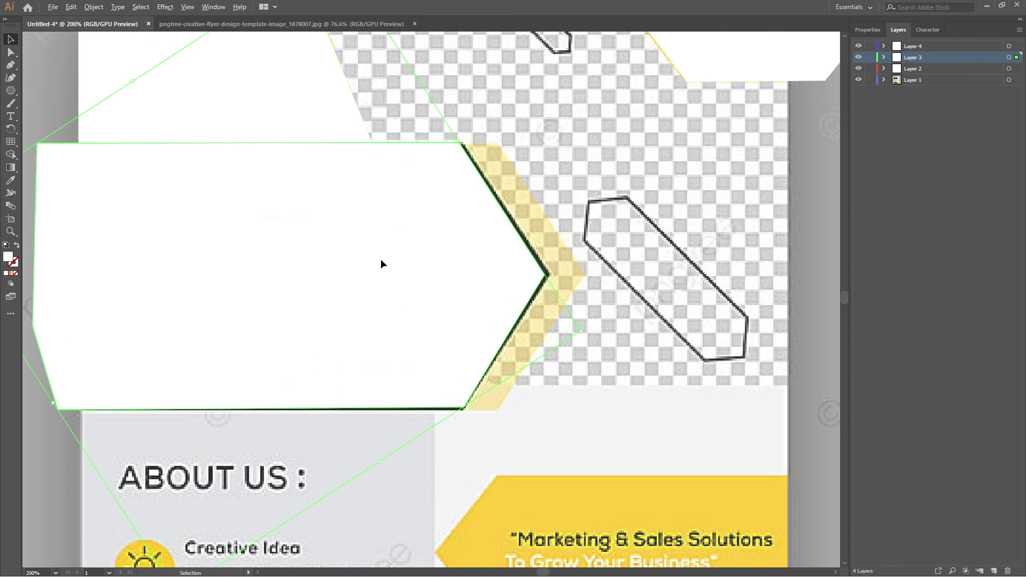
{"action": "mouse_move", "coordinate": [382, 263]}
{"action": "left_mouse_down"}
{"action": "mouse_move", "coordinate": [422, 263]}
{"action": "mouse_move", "coordinate": [384, 265]}
{"action": "left_mouse_up"}
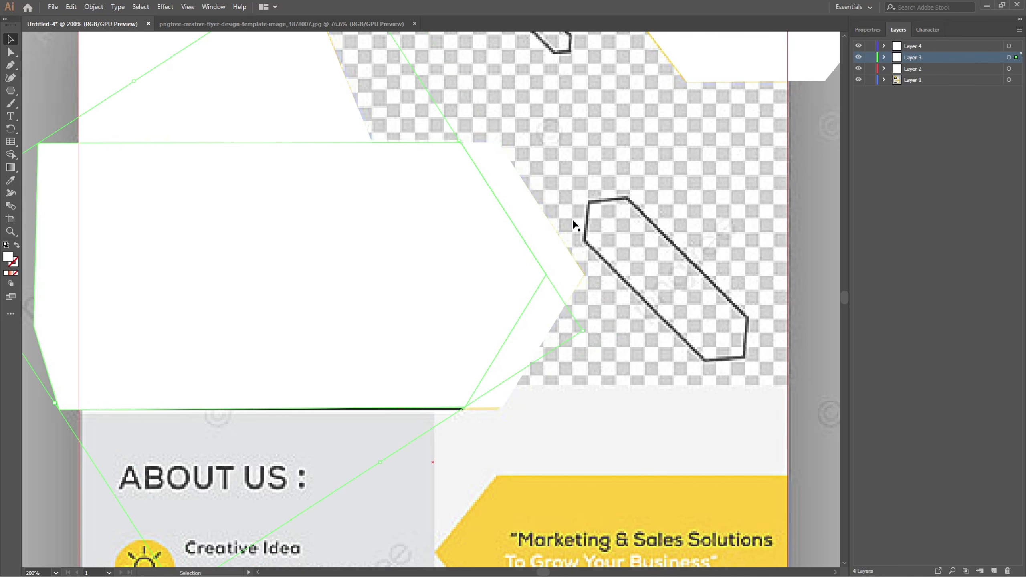
{"action": "scroll", "coordinate": [575, 227], "scroll_direction": "down", "scroll_amount": 2}
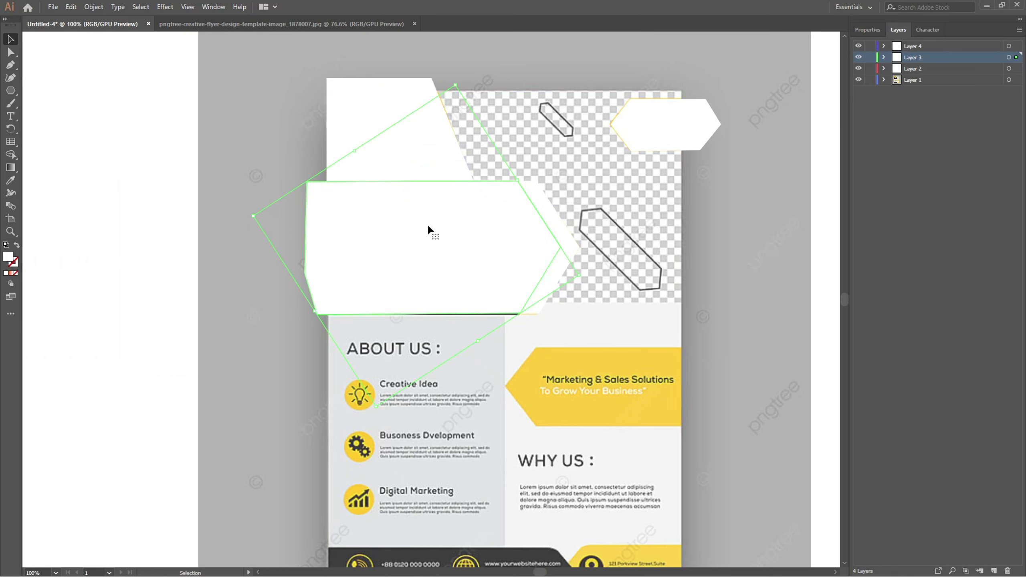
Copy the top-right tag shape onto the "Marketing & Sales Solutions" banner and reshape it to that outline, extending past the flyer's right edge
{"action": "left_click", "coordinate": [649, 124]}
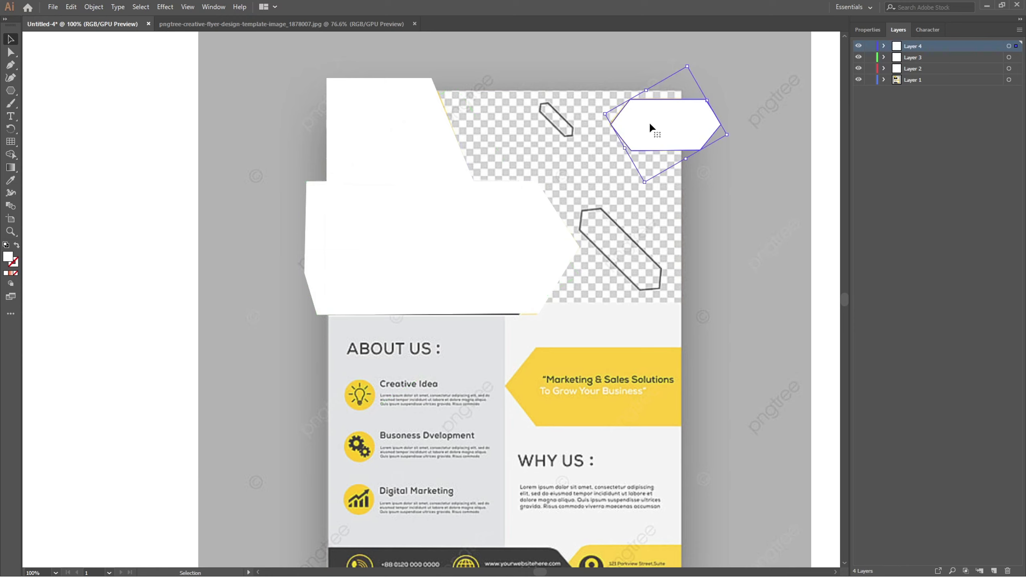
{"action": "left_click_drag", "start_coordinate": [649, 121], "coordinate": [547, 386], "text": "alt"}
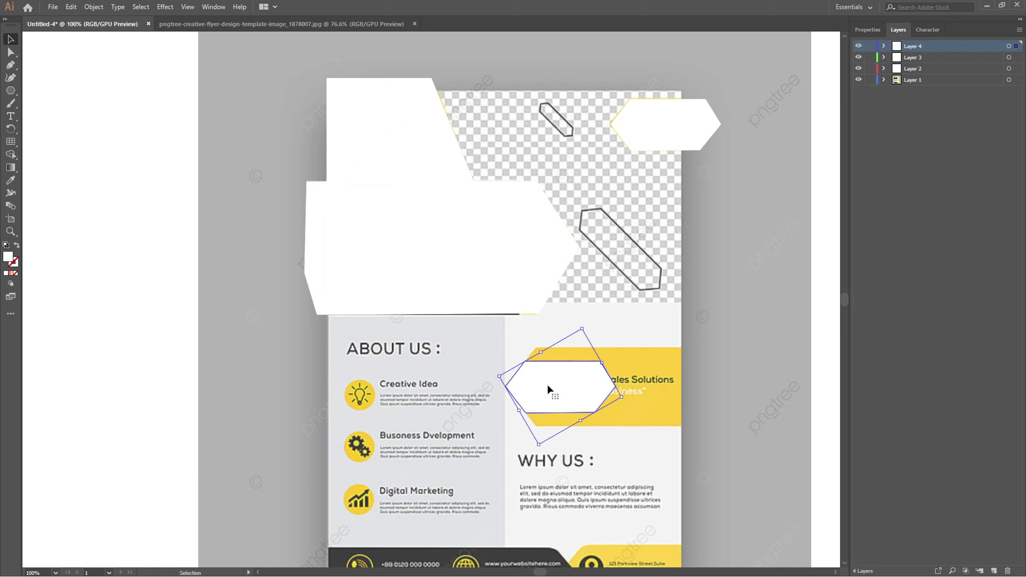
{"action": "left_click", "coordinate": [10, 77]}
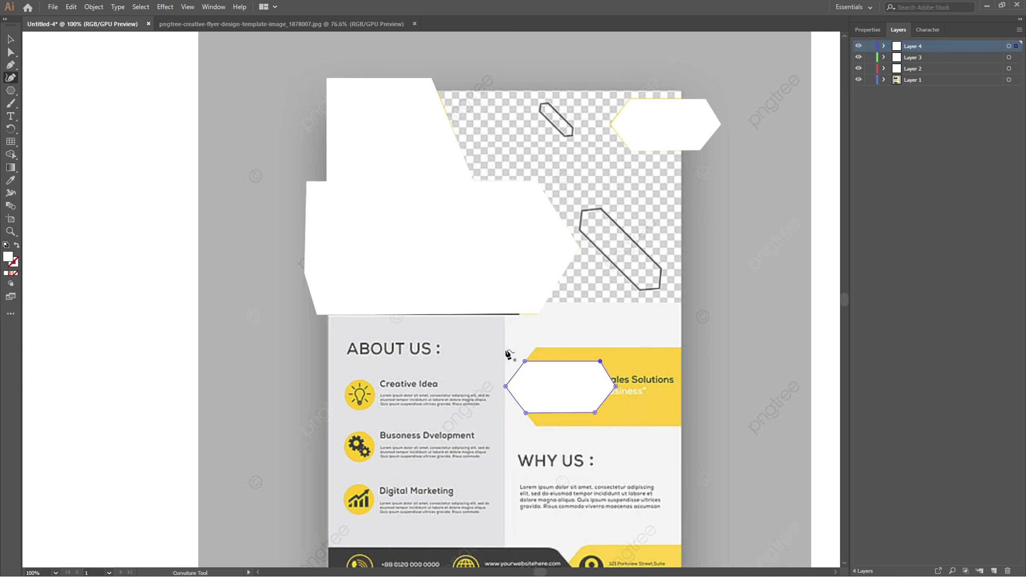
{"action": "left_click_drag", "start_coordinate": [525, 361], "coordinate": [535, 347]}
{"action": "left_click_drag", "start_coordinate": [525, 413], "coordinate": [536, 425]}
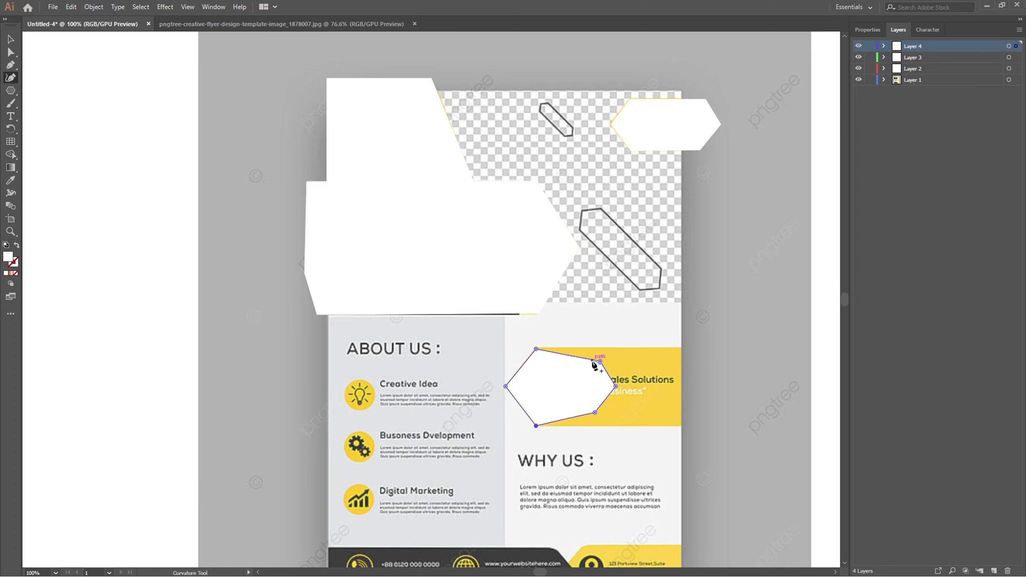
{"action": "left_click_drag", "start_coordinate": [599, 361], "coordinate": [703, 347]}
{"action": "left_click_drag", "start_coordinate": [594, 412], "coordinate": [726, 425]}
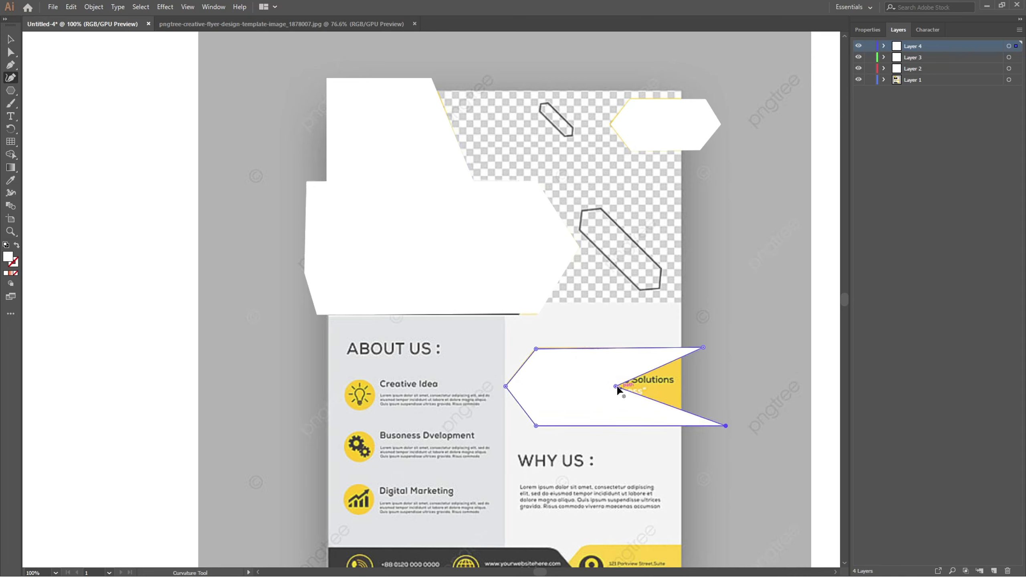
{"action": "left_click_drag", "start_coordinate": [616, 387], "coordinate": [734, 384]}
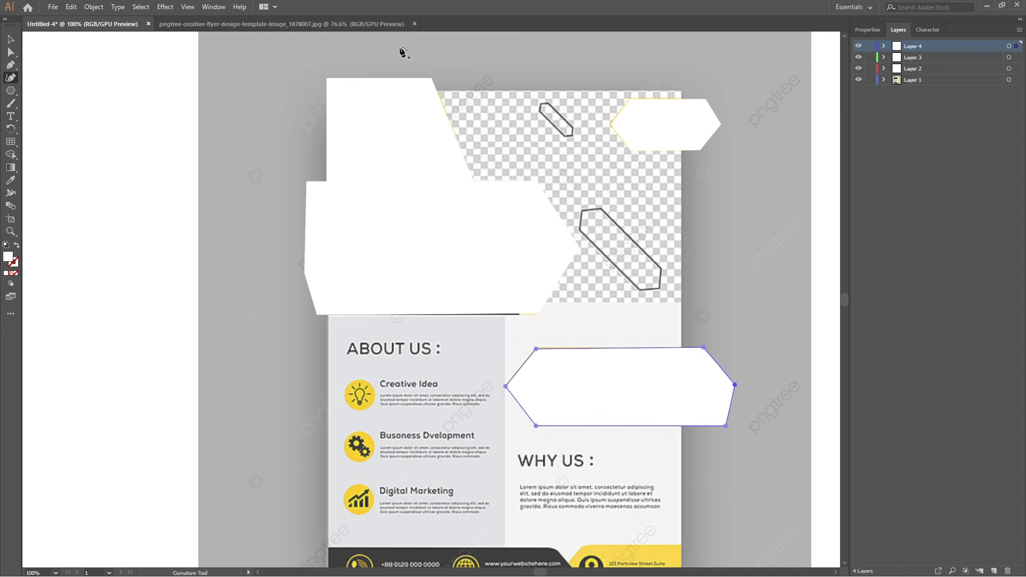
Draw a white circle with the Ellipse tool over the yellow Creative Idea icon
{"action": "scroll", "coordinate": [430, 286], "scroll_direction": "down", "scroll_amount": 3}
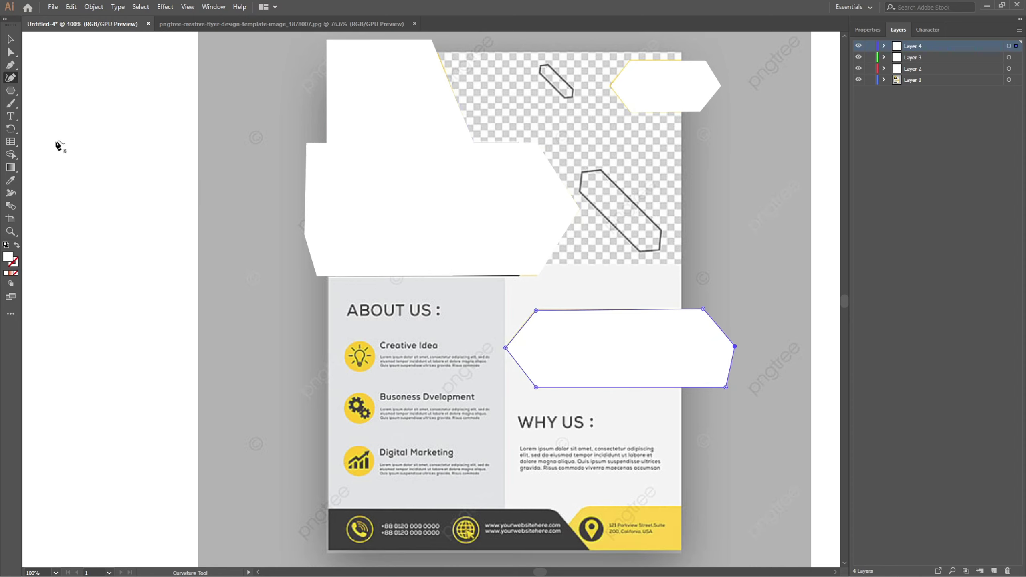
{"action": "left_click_drag", "start_coordinate": [10, 90], "coordinate": [36, 112]}
{"action": "scroll", "coordinate": [371, 366], "scroll_direction": "up", "scroll_amount": 2}
{"action": "scroll", "coordinate": [347, 283], "scroll_direction": "down", "scroll_amount": 4}
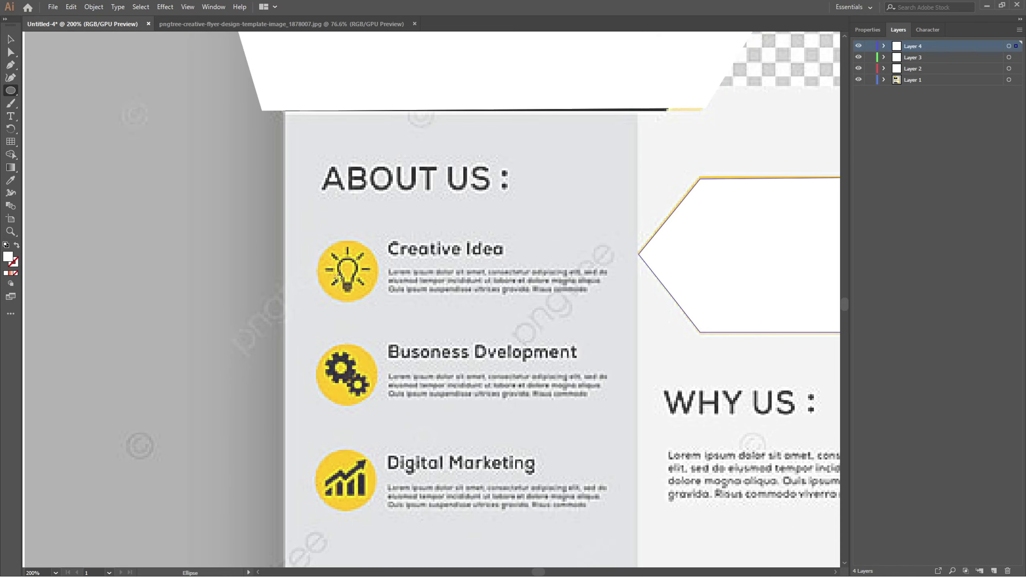
{"action": "scroll", "coordinate": [330, 235], "scroll_direction": "up", "scroll_amount": 1}
{"action": "left_click_drag", "start_coordinate": [326, 231], "coordinate": [411, 318]}
Copy the circle onto the Busoness Dvelopment and Digital Marketing icons, keeping the three circles vertically aligned, and deselect it
{"action": "left_click", "coordinate": [17, 41]}
{"action": "left_click_drag", "start_coordinate": [373, 276], "coordinate": [359, 421]}
{"action": "scroll", "coordinate": [358, 417], "scroll_direction": "down", "scroll_amount": 5}
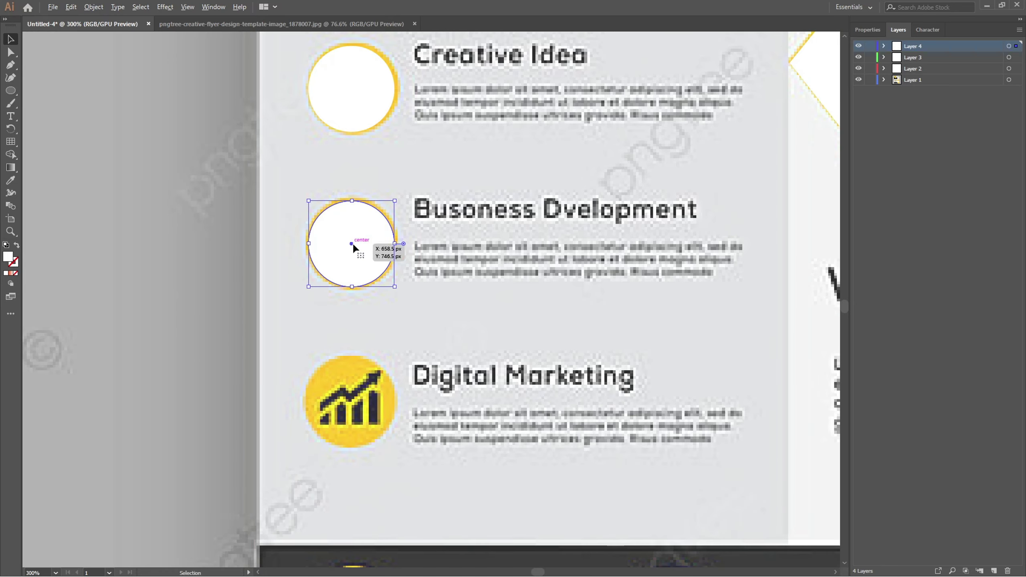
{"action": "left_click_drag", "start_coordinate": [352, 242], "coordinate": [351, 400]}
{"action": "scroll", "coordinate": [353, 403], "scroll_direction": "down", "scroll_amount": 3}
{"action": "scroll", "coordinate": [353, 402], "scroll_direction": "down", "scroll_amount": 1}
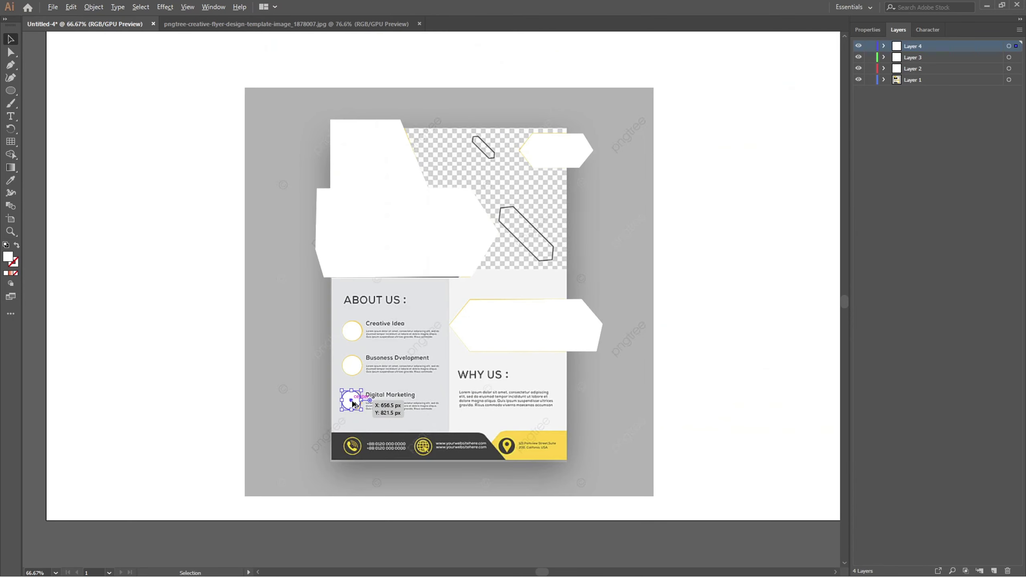
{"action": "left_click", "coordinate": [89, 191]}
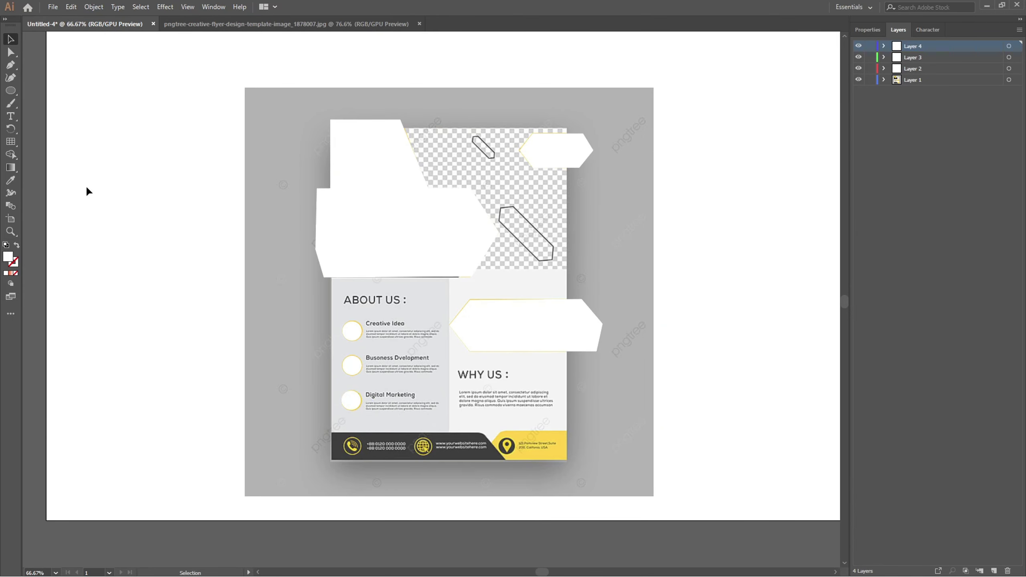
Draw two white rectangles with the Rectangle tool, covering the flyer's "ABOUT US" and "WHY US" columns down to the bottom edge
{"action": "left_click", "coordinate": [10, 90]}
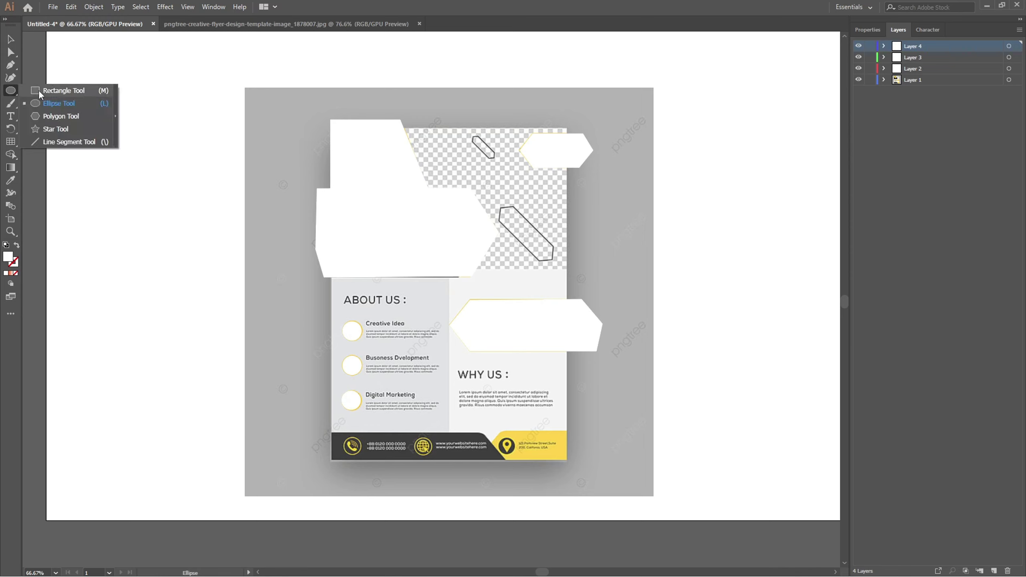
{"action": "left_click", "coordinate": [44, 91]}
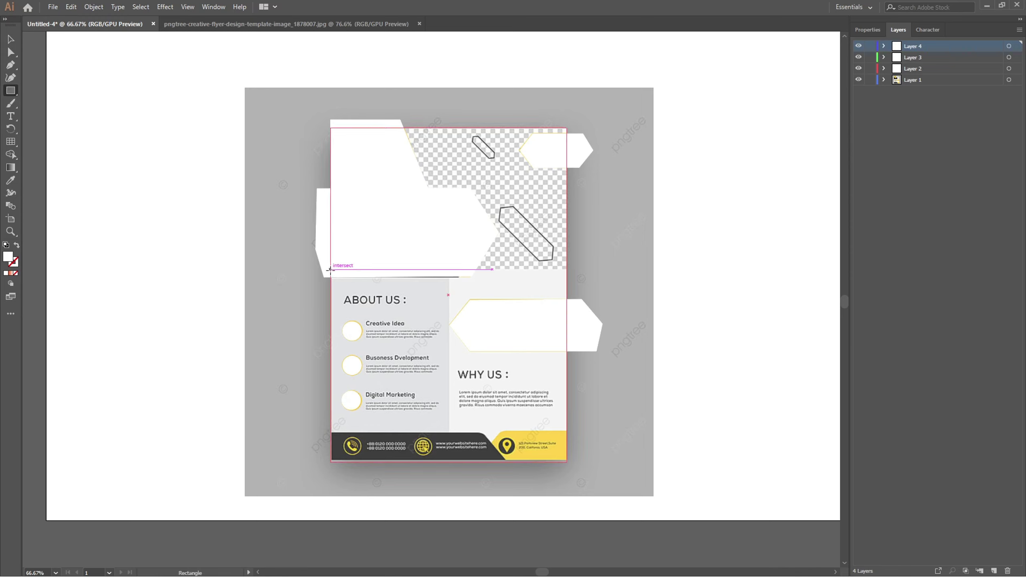
{"action": "left_click_drag", "start_coordinate": [330, 270], "coordinate": [449, 466]}
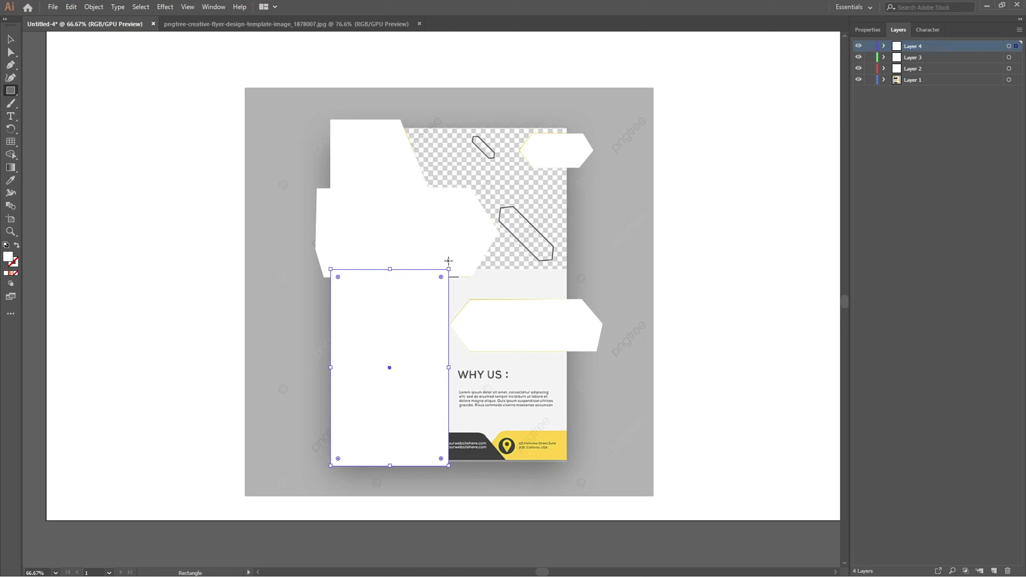
{"action": "left_click_drag", "start_coordinate": [448, 262], "coordinate": [577, 462]}
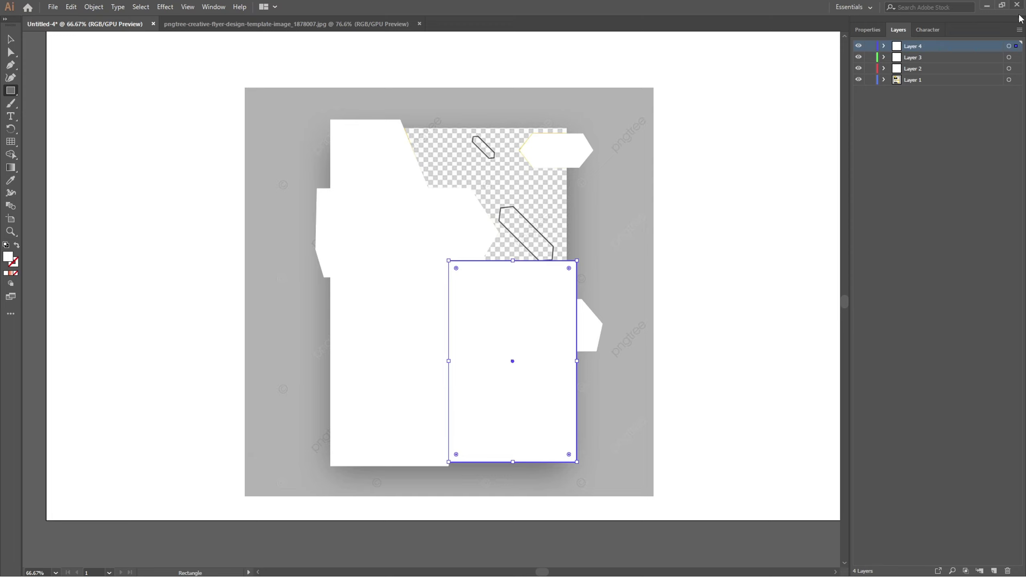
Lock Layer 1 and lower the opacity of all the traced shapes to 21%, leaving nothing selected
{"action": "left_click", "coordinate": [896, 80]}
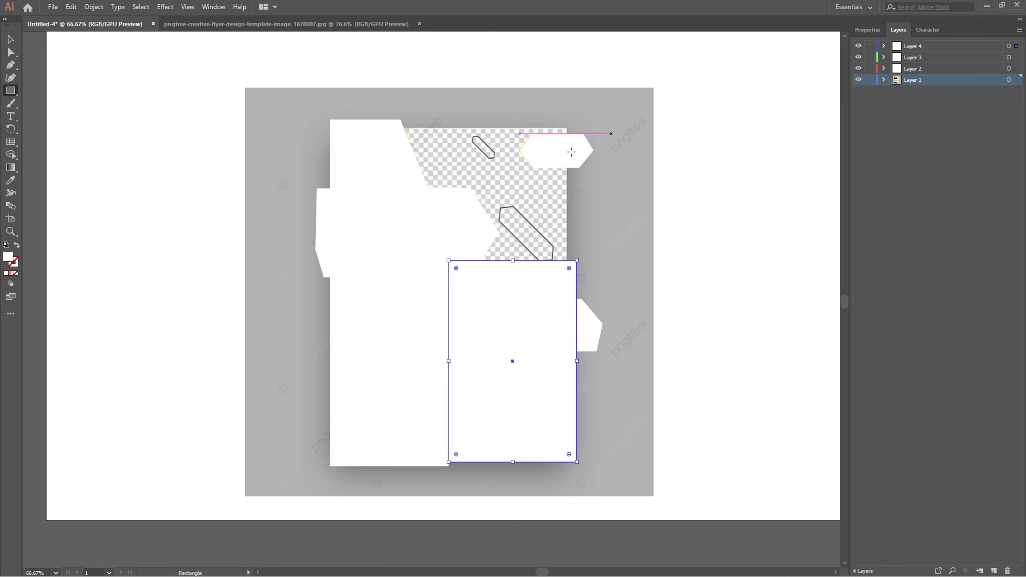
{"action": "left_click", "coordinate": [10, 39]}
{"action": "left_click", "coordinate": [135, 99]}
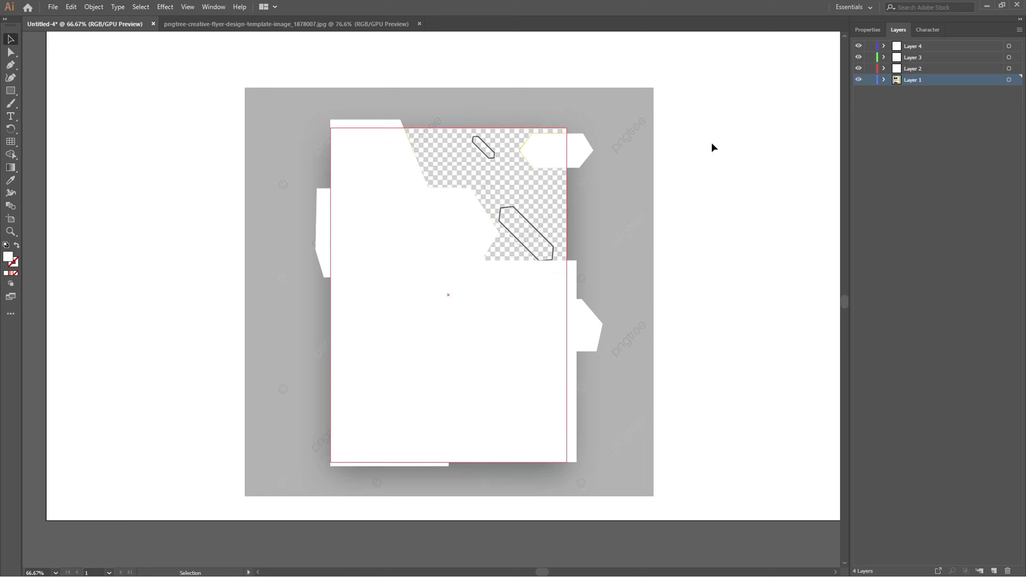
{"action": "left_click", "coordinate": [869, 80]}
{"action": "key", "text": "ctrl+a"}
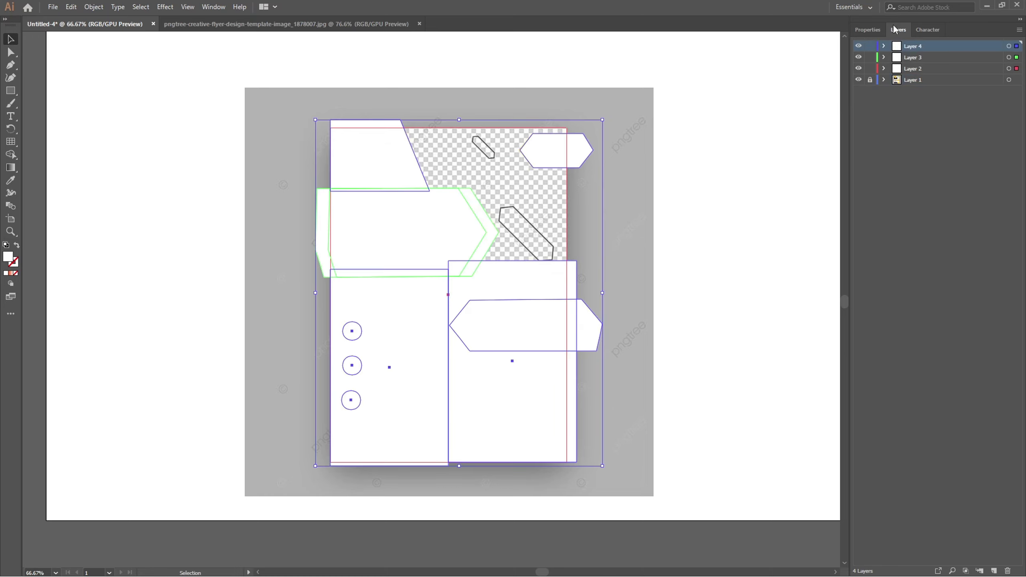
{"action": "left_click", "coordinate": [870, 31]}
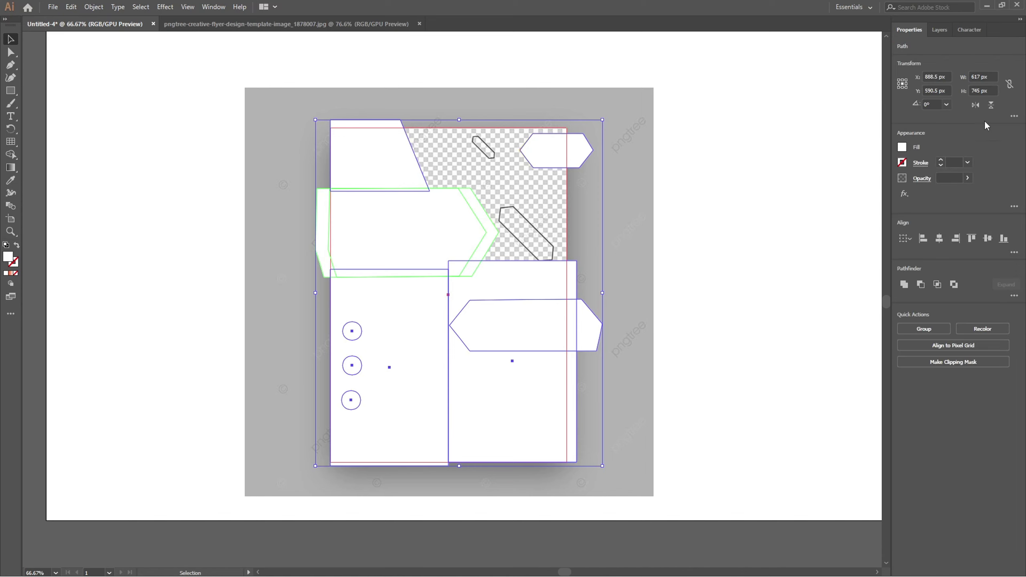
{"action": "left_click", "coordinate": [967, 179]}
{"action": "left_click_drag", "start_coordinate": [931, 191], "coordinate": [938, 193]}
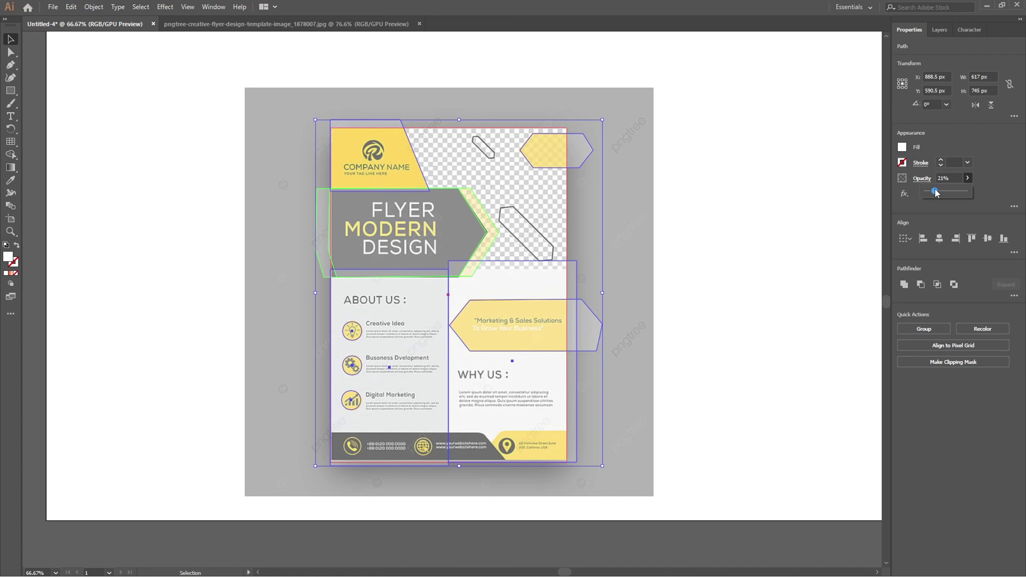
{"action": "left_click", "coordinate": [939, 30]}
{"action": "left_click", "coordinate": [748, 165]}
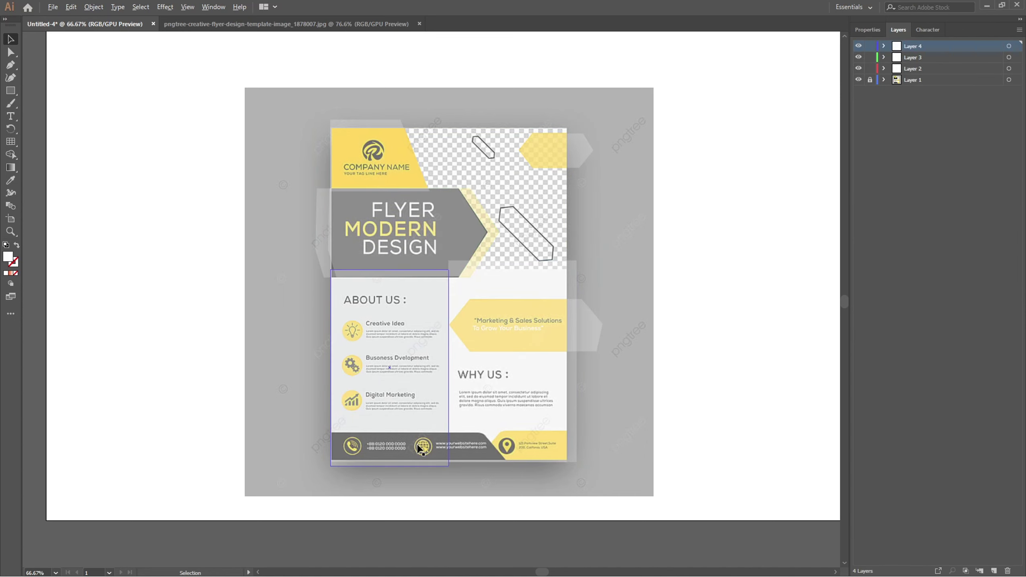
Trace the dark contact bar at the flyer's bottom with the Pen tool as a closed four-point shape with a slanted right end
{"action": "scroll", "coordinate": [444, 442], "scroll_direction": "up", "scroll_amount": 3}
{"action": "scroll", "coordinate": [444, 416], "scroll_direction": "up", "scroll_amount": 1}
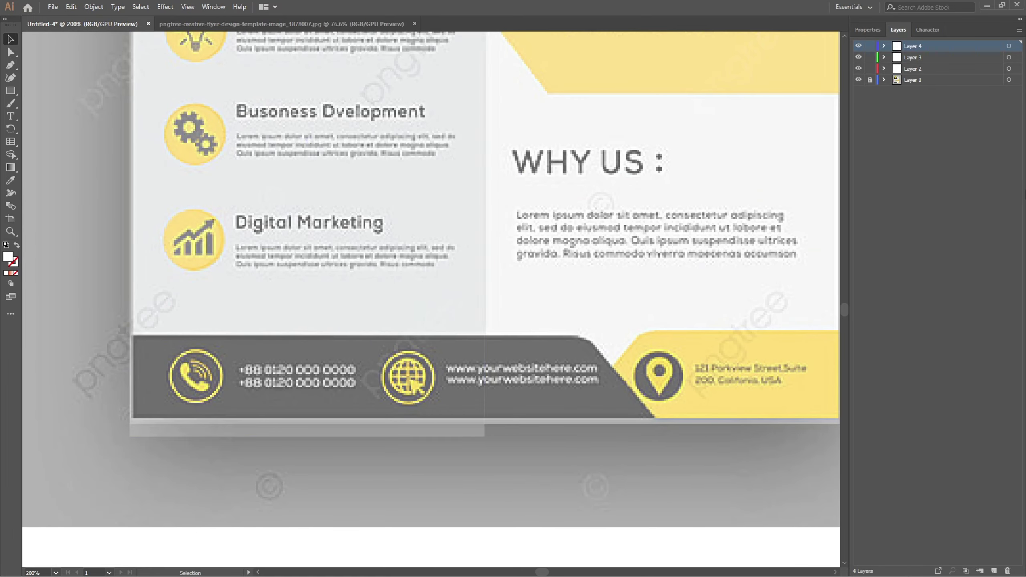
{"action": "left_click", "coordinate": [11, 72]}
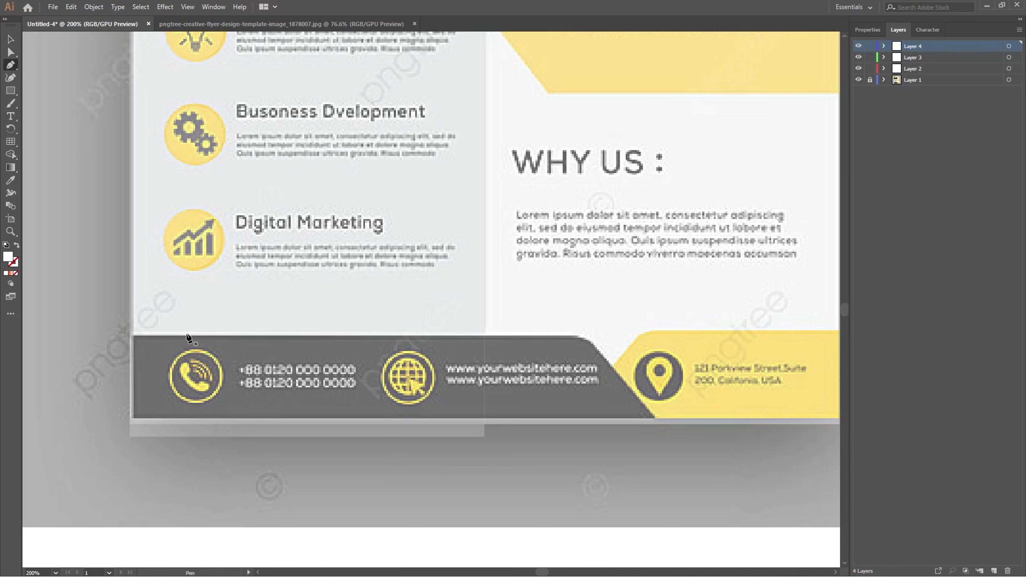
{"action": "left_click", "coordinate": [133, 334]}
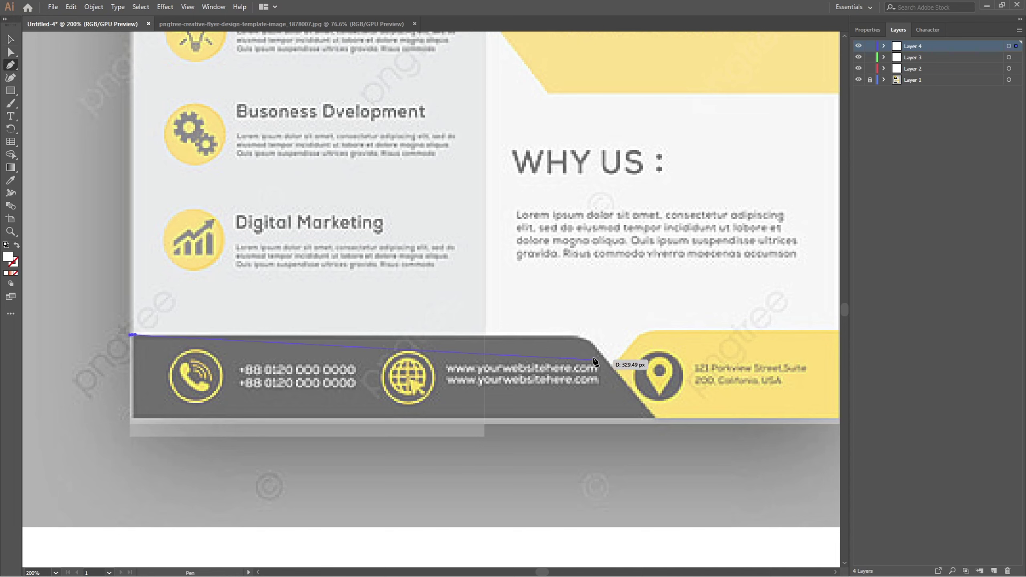
{"action": "left_click", "coordinate": [593, 335]}
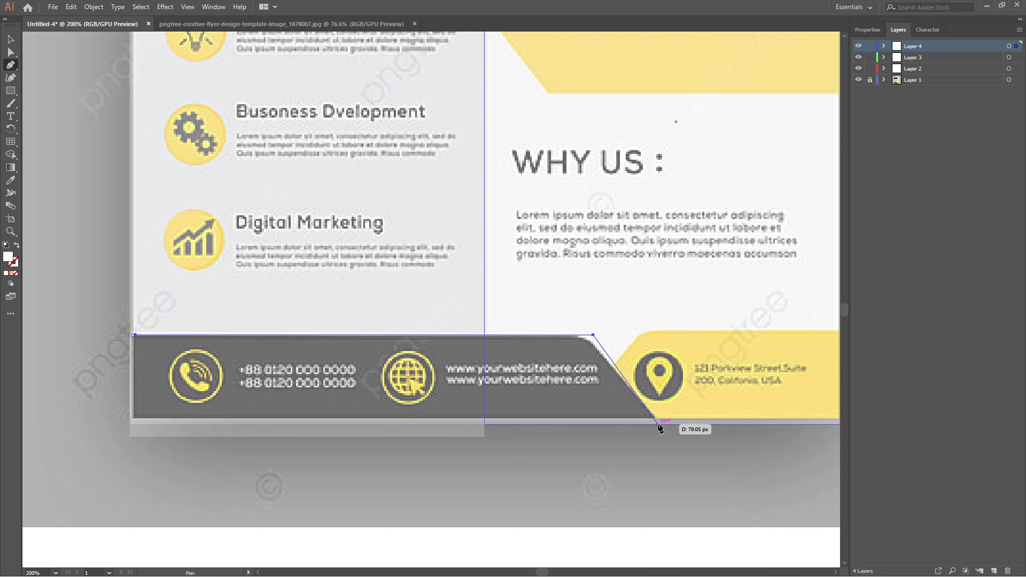
{"action": "left_click", "coordinate": [659, 423]}
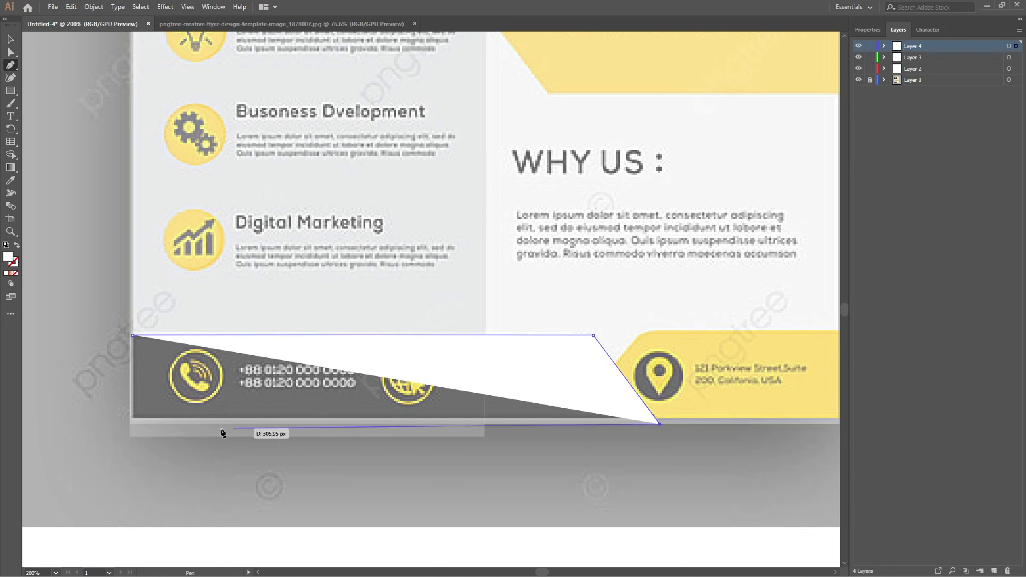
{"action": "left_click", "coordinate": [130, 435]}
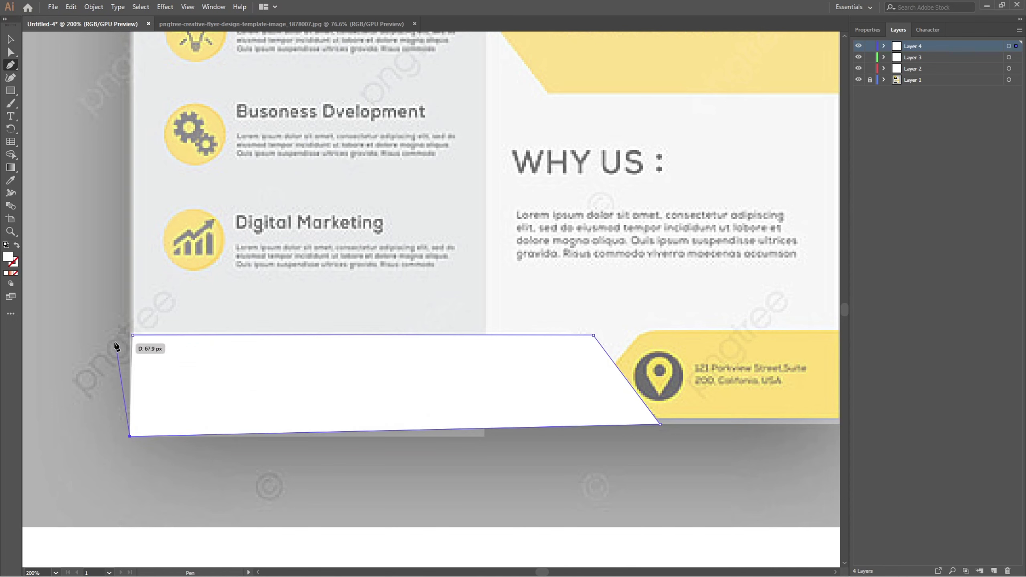
{"action": "left_click", "coordinate": [134, 336]}
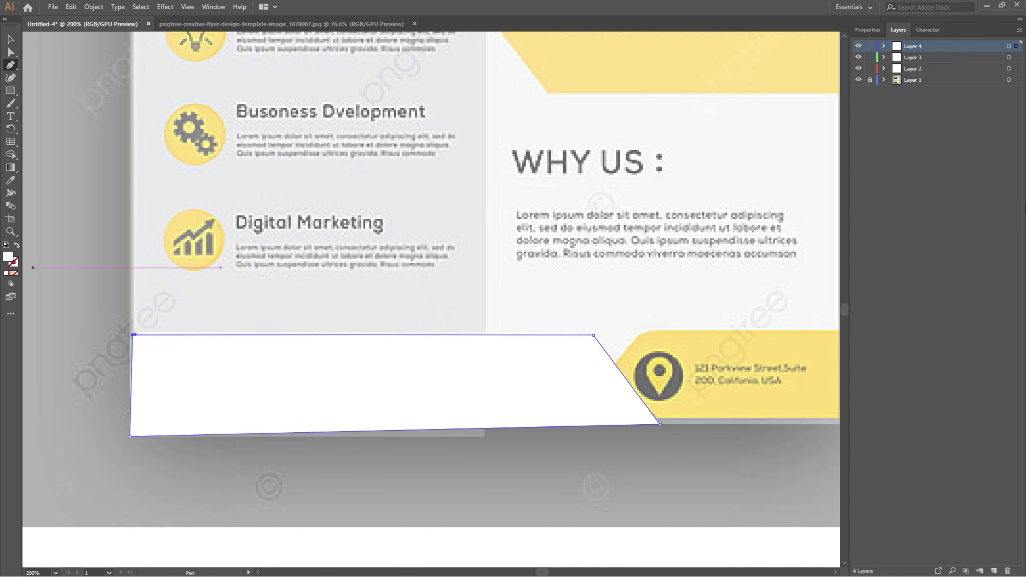
Trace the yellow address block at the flyer's lower right with the Pen tool, extending its slanted left edge over the dark bar's shape
{"action": "left_click_drag", "start_coordinate": [593, 334], "coordinate": [663, 335]}
{"action": "scroll", "coordinate": [664, 335], "scroll_direction": "down", "scroll_amount": 1}
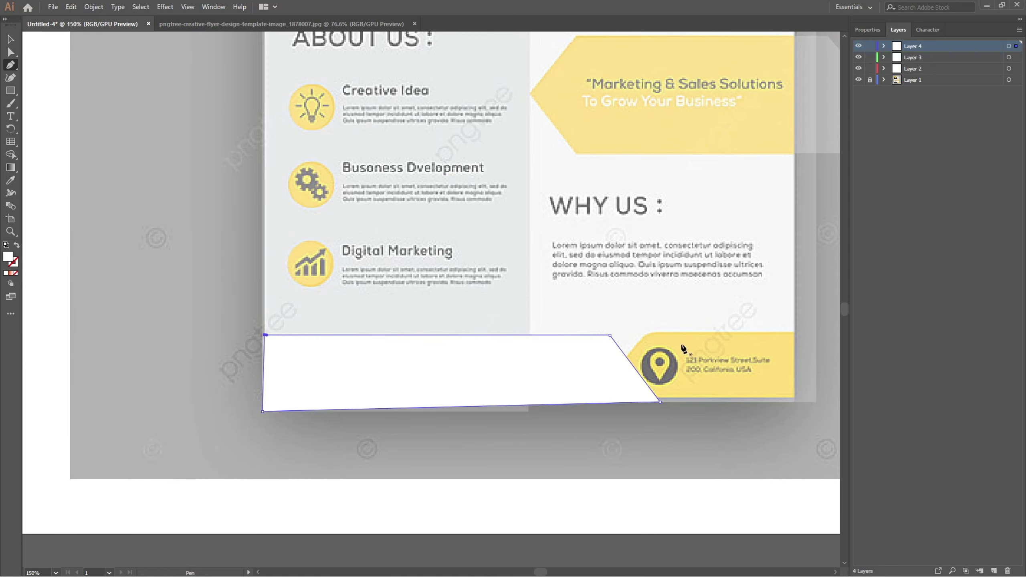
{"action": "scroll", "coordinate": [694, 346], "scroll_direction": "up", "scroll_amount": 1}
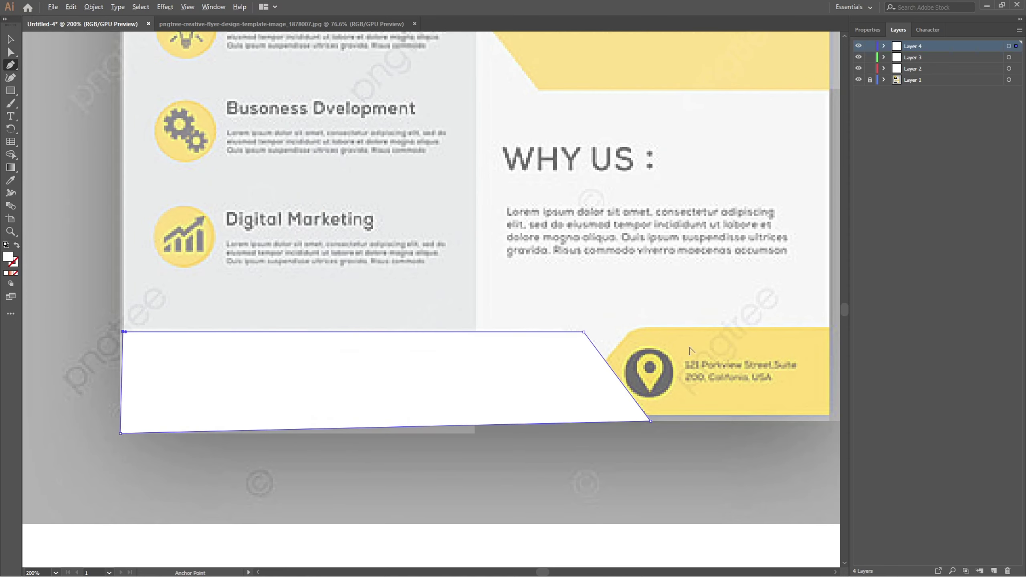
{"action": "left_click", "coordinate": [833, 328]}
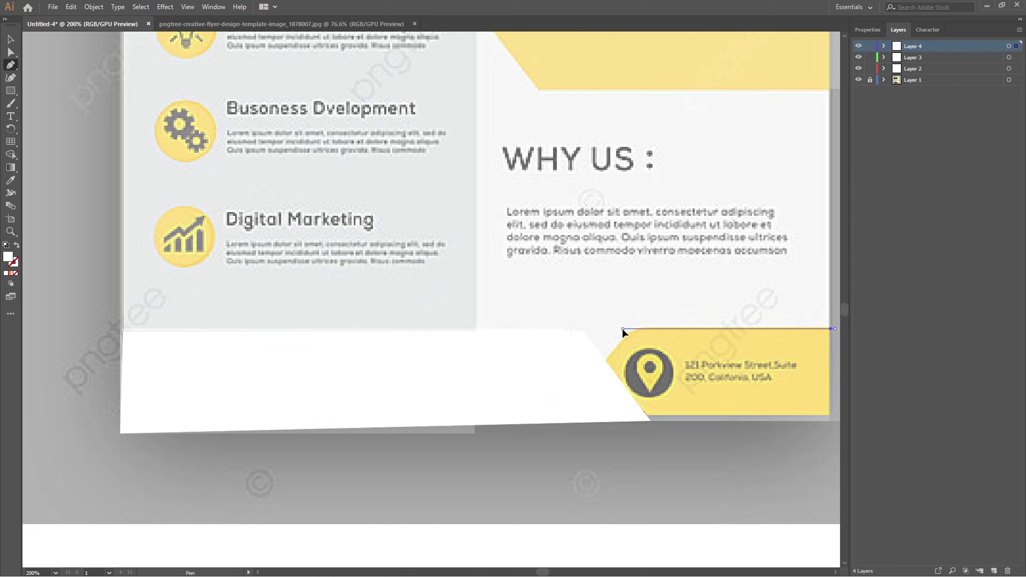
{"action": "left_click", "coordinate": [622, 328]}
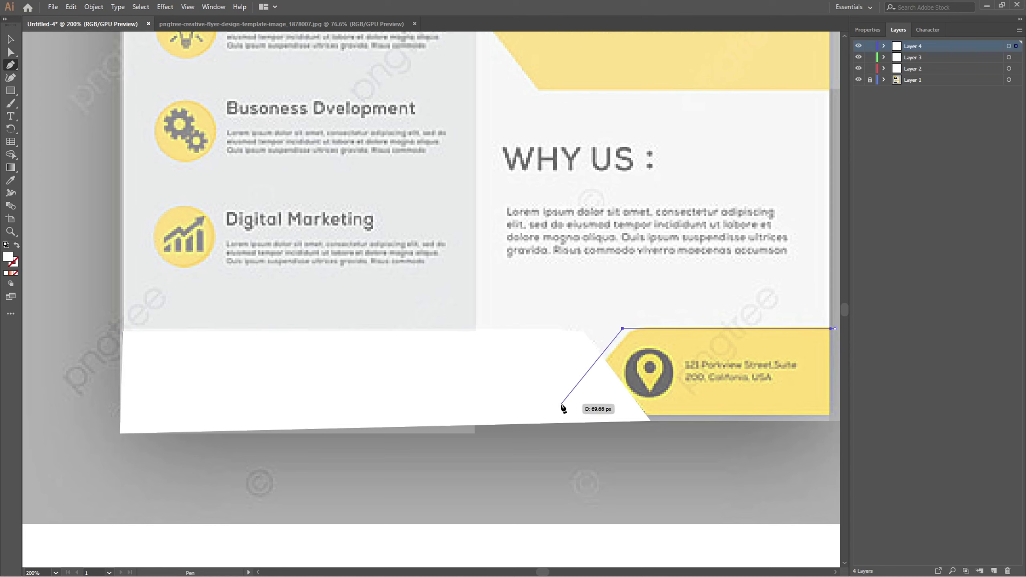
{"action": "key", "text": "ctrl+z"}
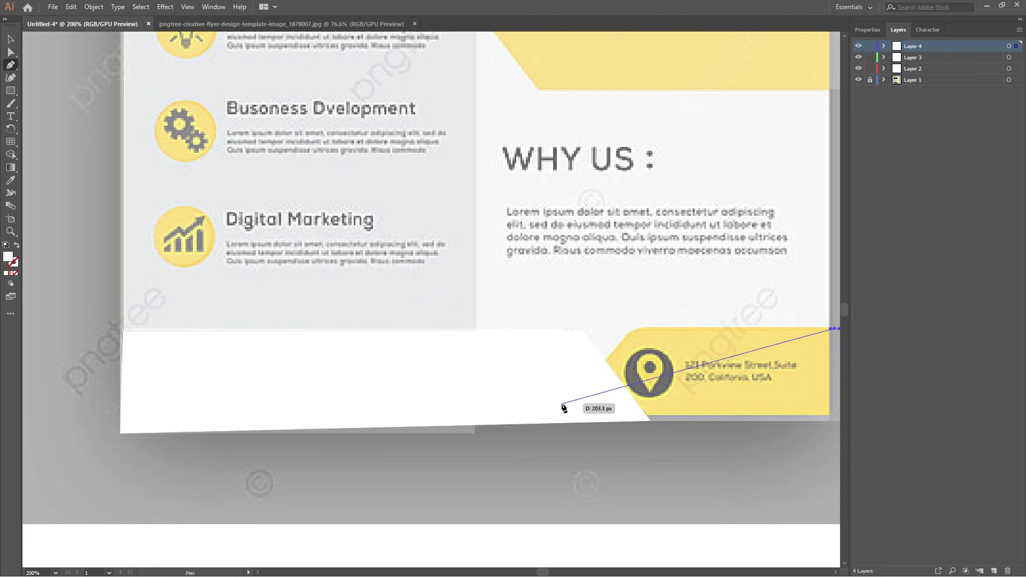
{"action": "left_click", "coordinate": [627, 329]}
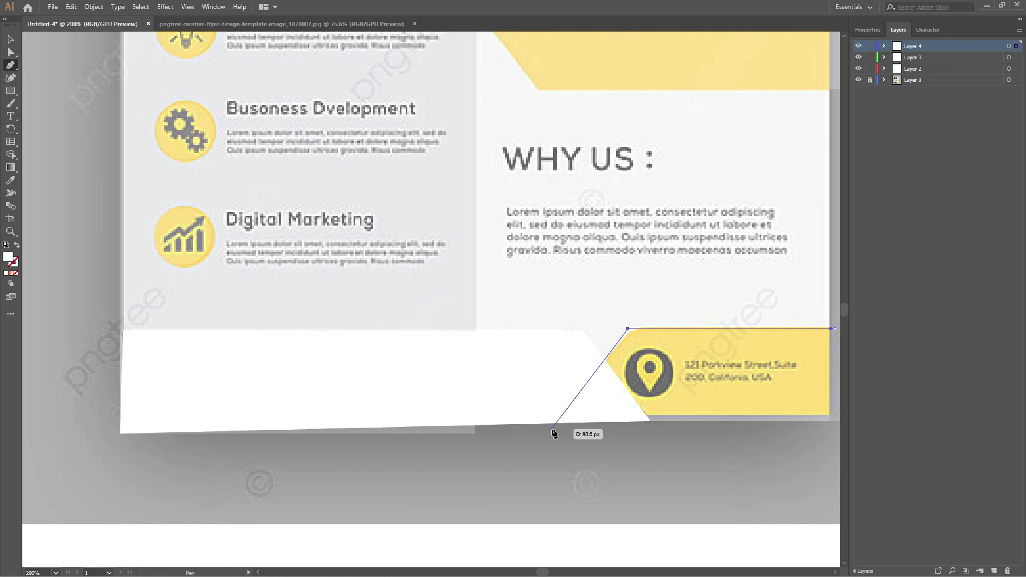
{"action": "left_click", "coordinate": [551, 428]}
{"action": "scroll", "coordinate": [652, 434], "scroll_direction": "right", "scroll_amount": 5}
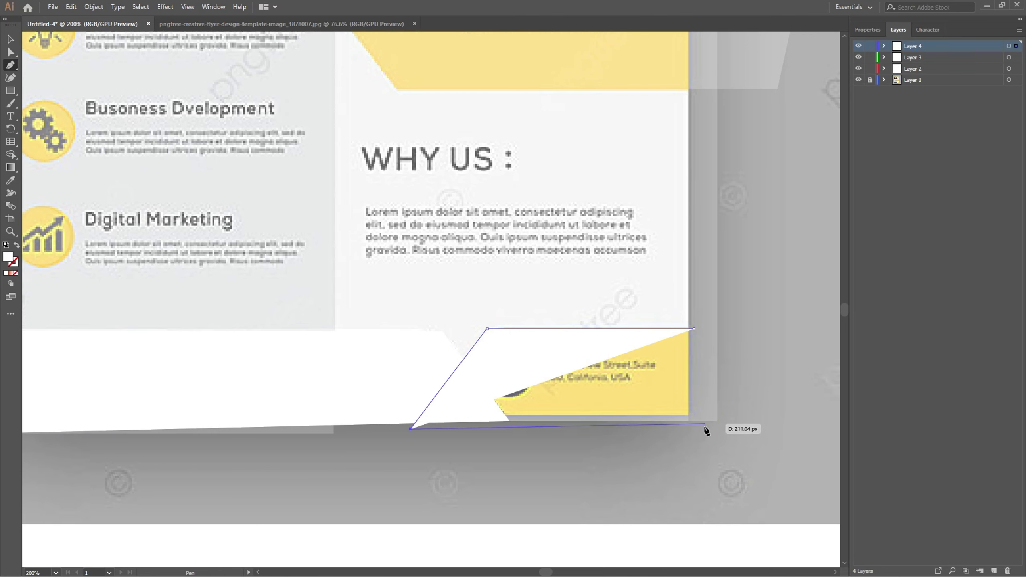
{"action": "left_click", "coordinate": [700, 433]}
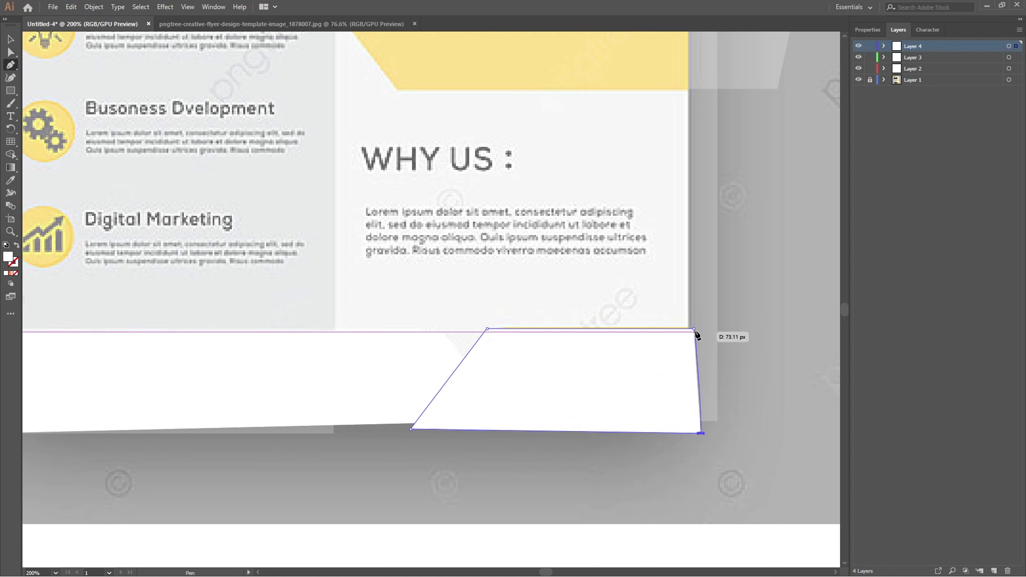
{"action": "left_click", "coordinate": [693, 329]}
{"action": "scroll", "coordinate": [514, 326], "scroll_direction": "down", "scroll_amount": 3}
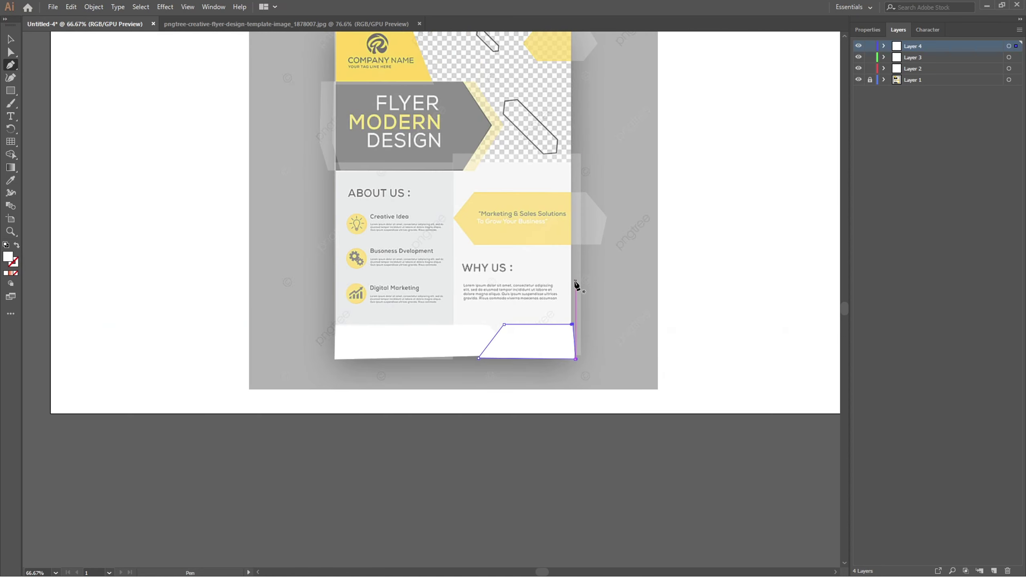
{"action": "scroll", "coordinate": [573, 286], "scroll_direction": "up", "scroll_amount": 3}
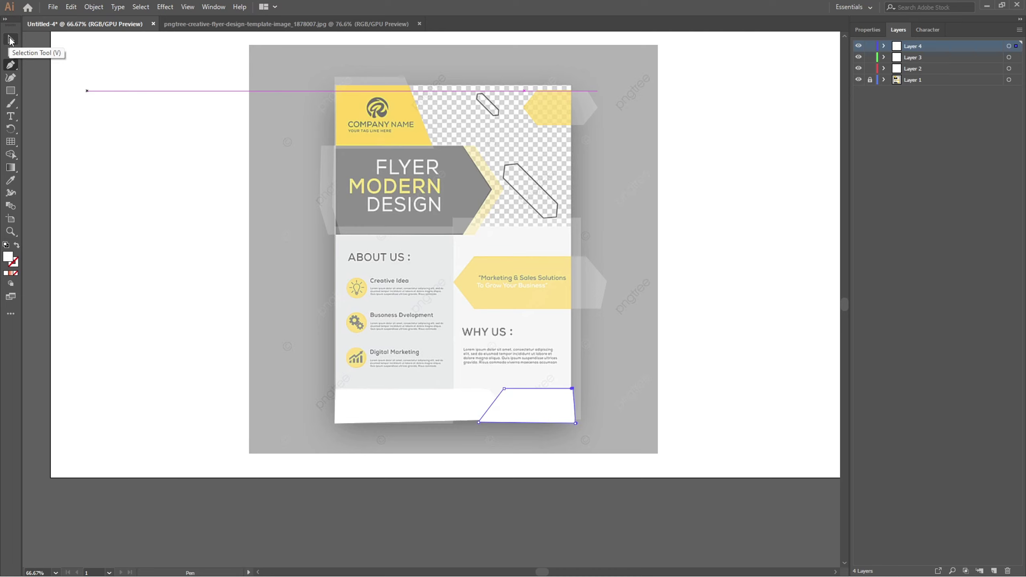
{"action": "left_click", "coordinate": [11, 40]}
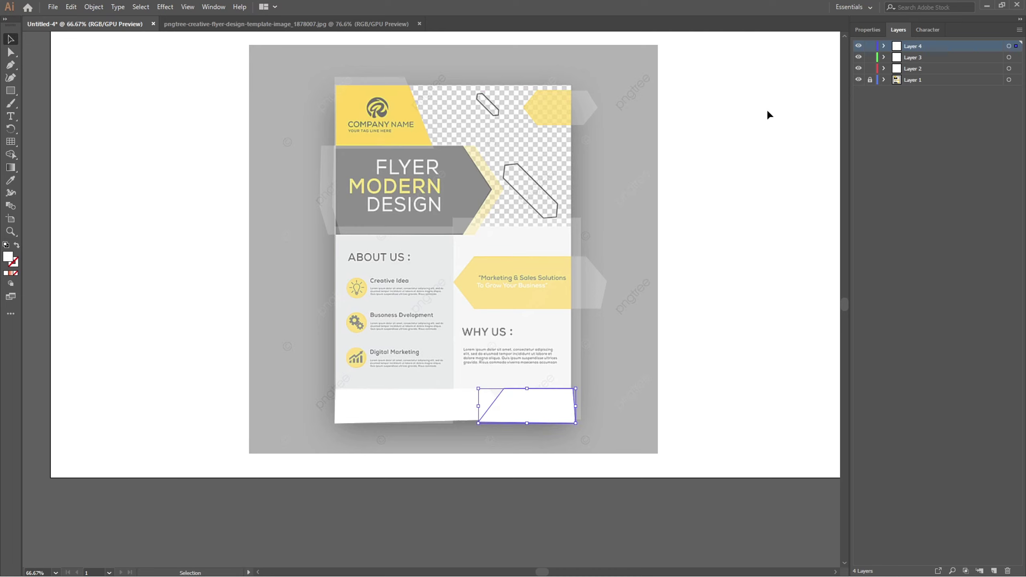
Unlock Layer 1 and move its reference image away from the traced shapes, partly past the artboard's left edge
{"action": "left_click", "coordinate": [1009, 82]}
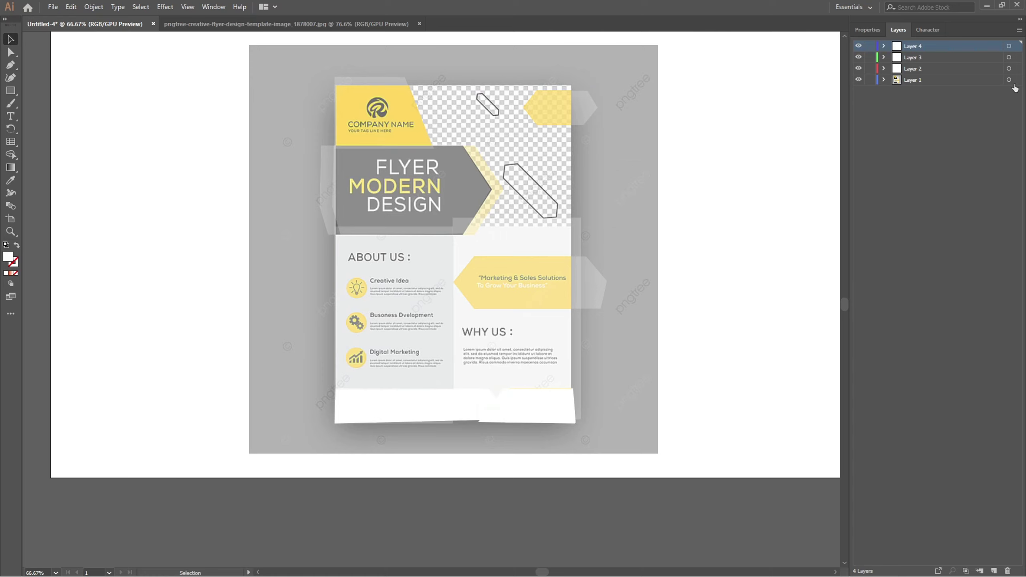
{"action": "left_click", "coordinate": [884, 80]}
{"action": "left_click", "coordinate": [884, 80]}
{"action": "left_click", "coordinate": [1010, 81]}
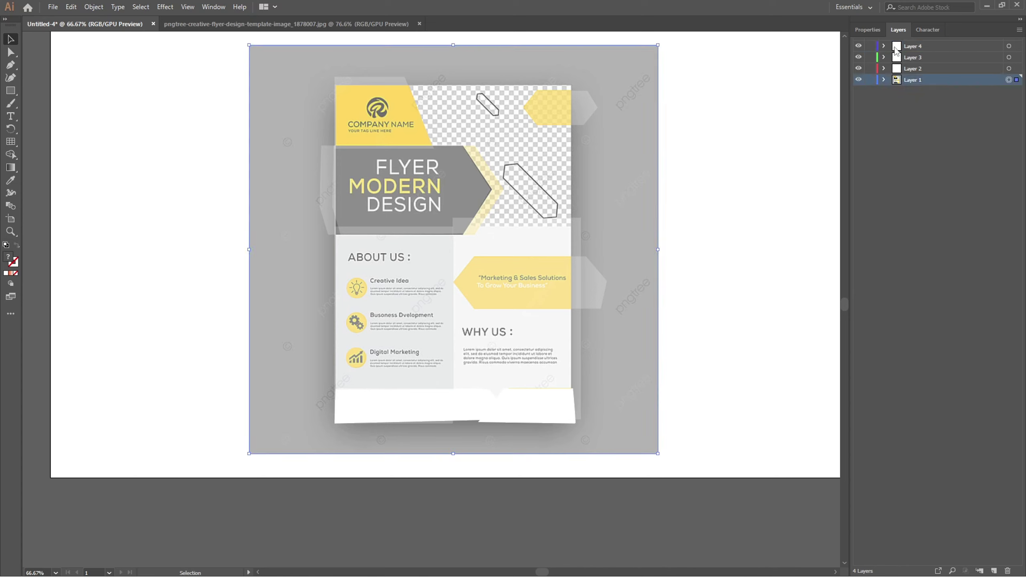
{"action": "left_click", "coordinate": [872, 34]}
{"action": "left_click", "coordinate": [967, 178]}
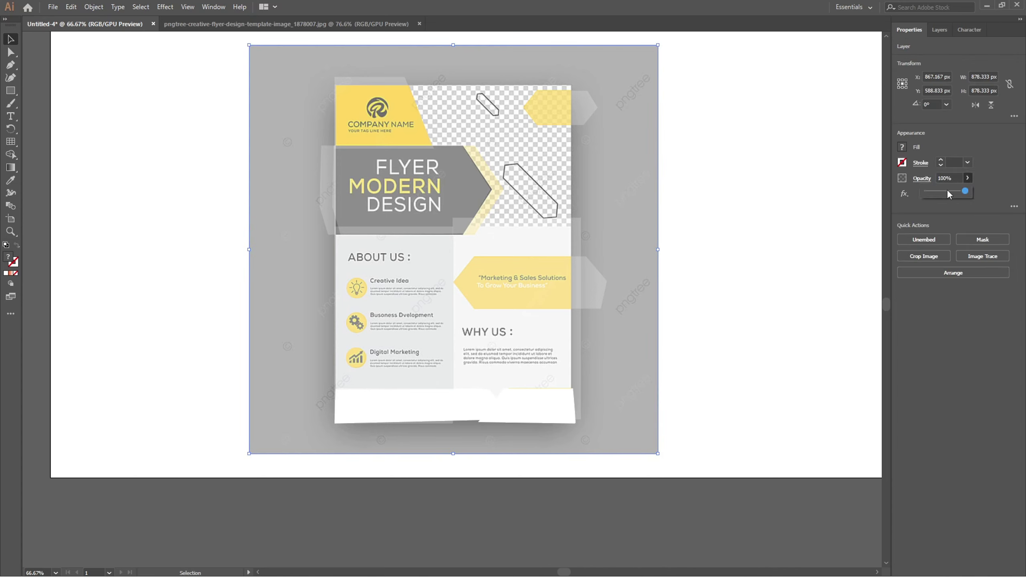
{"action": "left_click", "coordinate": [937, 30]}
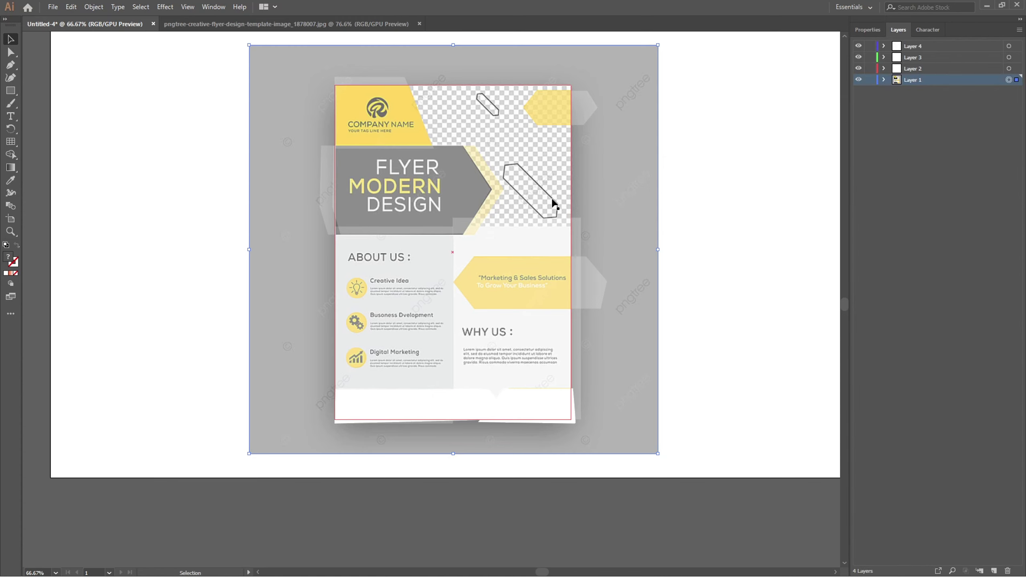
{"action": "scroll", "coordinate": [553, 200], "scroll_direction": "down", "scroll_amount": 1}
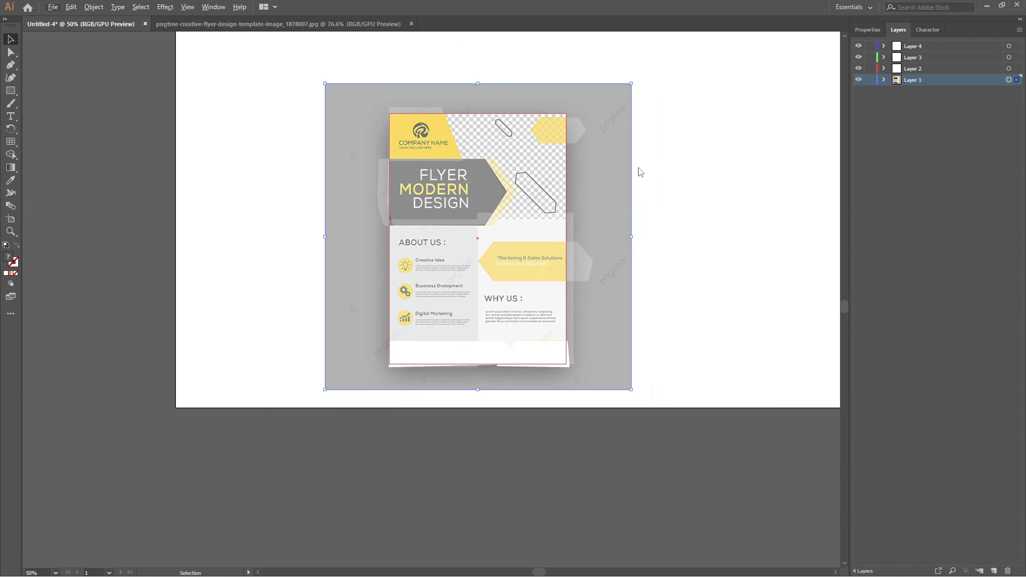
{"action": "left_click_drag", "start_coordinate": [614, 169], "coordinate": [269, 198]}
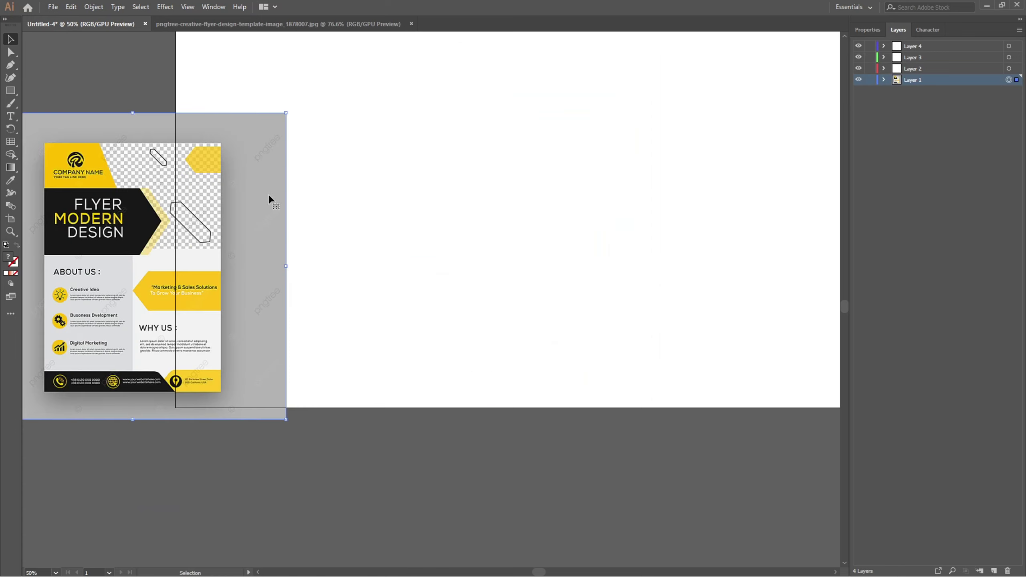
{"action": "scroll", "coordinate": [270, 197], "scroll_direction": "down", "scroll_amount": 2}
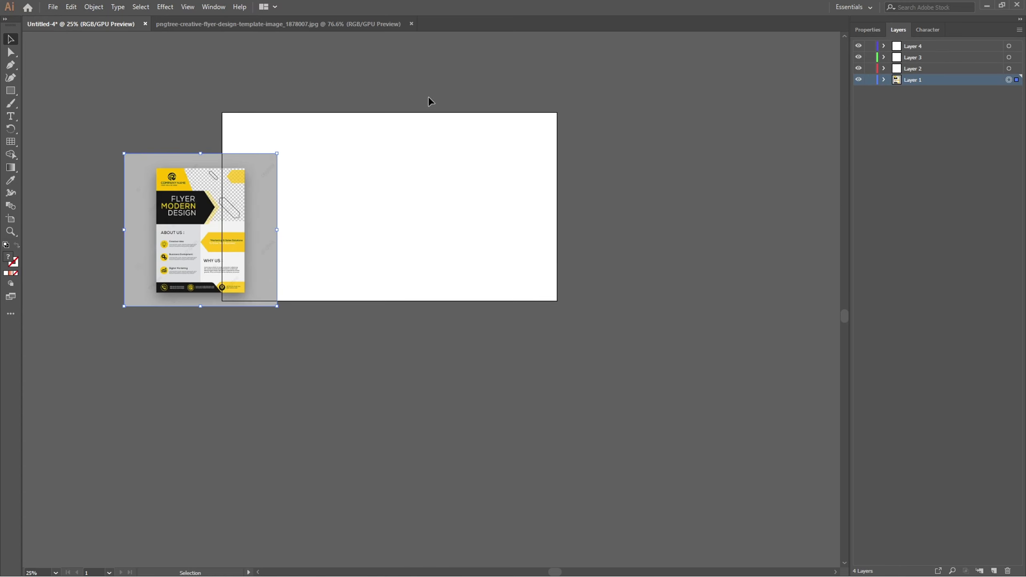
Fill Layer 2's background rectangle with the grey sampled from the reference image's backdrop
{"action": "left_click", "coordinate": [1015, 69]}
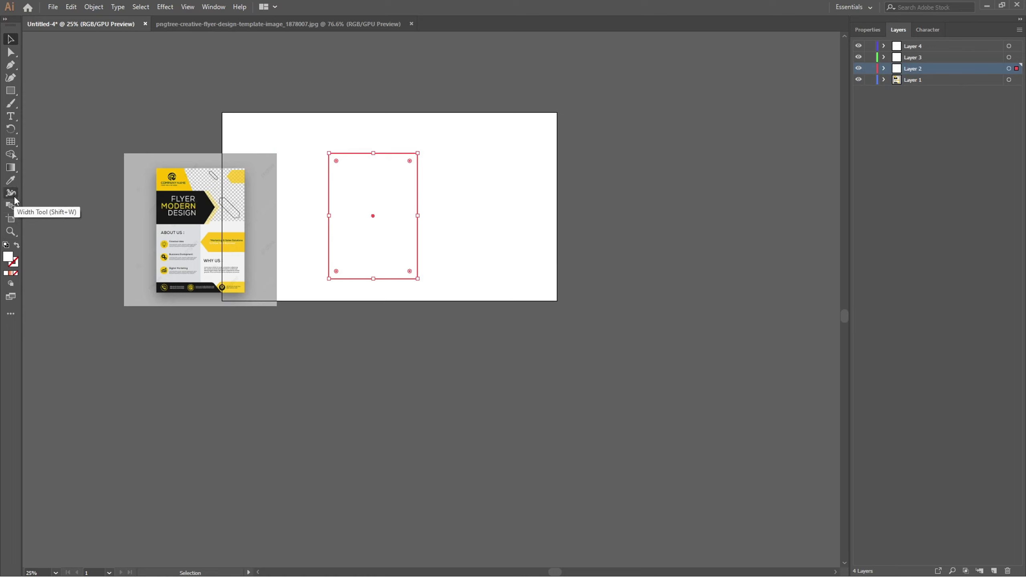
{"action": "left_click", "coordinate": [11, 180]}
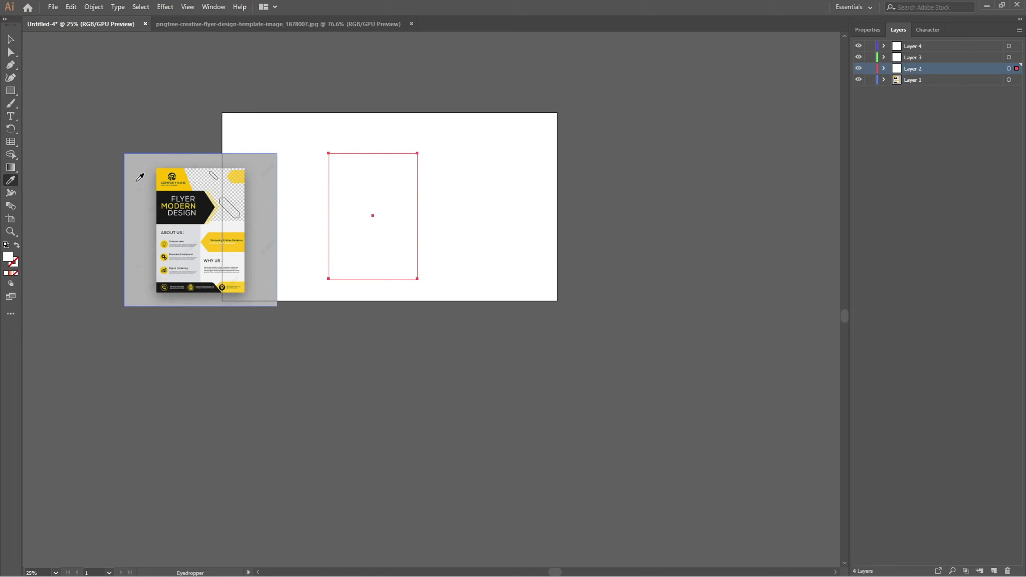
{"action": "left_click", "coordinate": [139, 175]}
{"action": "left_click", "coordinate": [11, 39]}
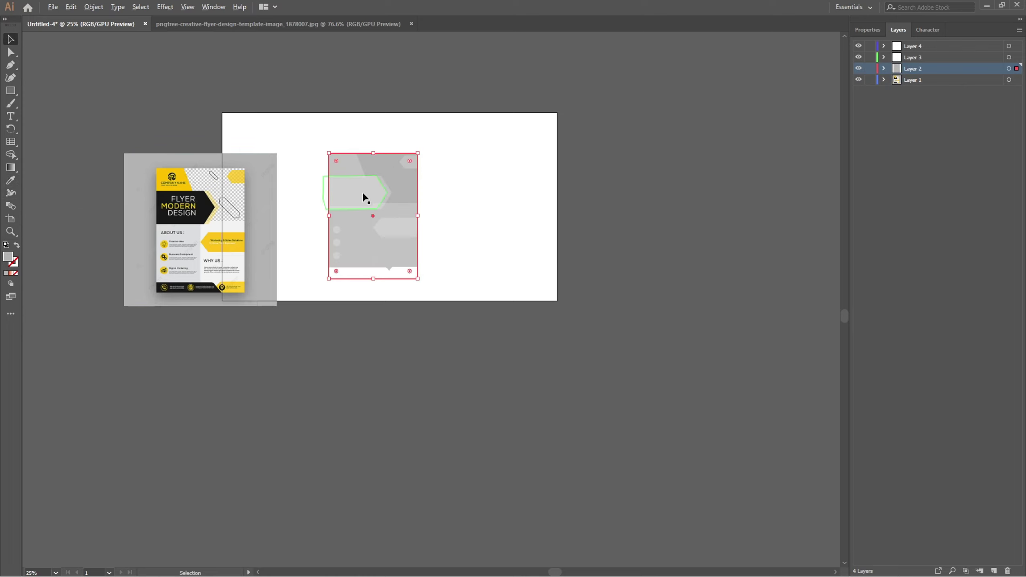
Fill the traced slanted header at the flyer's upper left with the yellow sampled from the reference's logo block
{"action": "scroll", "coordinate": [365, 198], "scroll_direction": "up", "scroll_amount": 2}
{"action": "scroll", "coordinate": [365, 198], "scroll_direction": "left", "scroll_amount": 3}
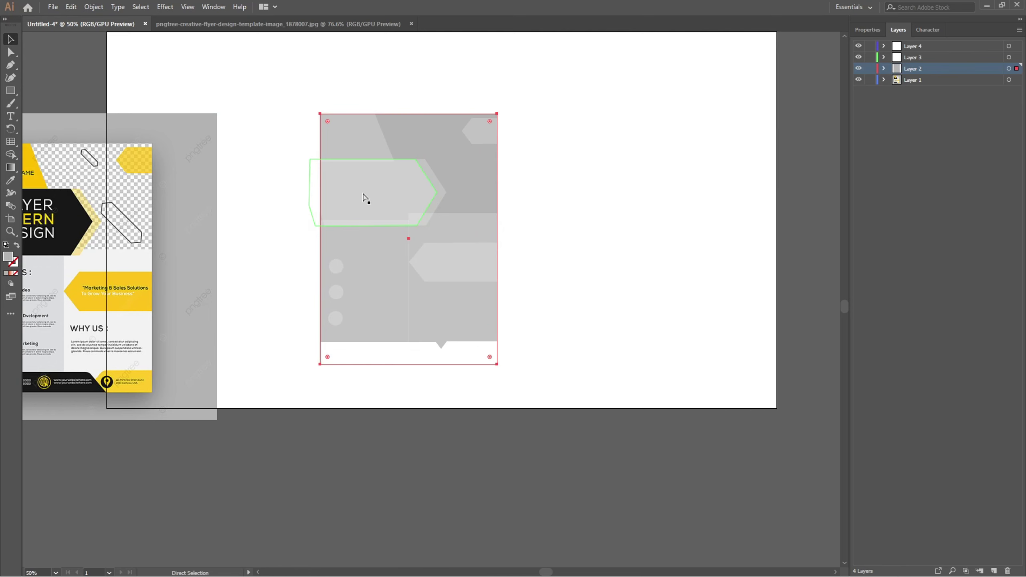
{"action": "left_click", "coordinate": [365, 130]}
{"action": "left_click", "coordinate": [384, 129]}
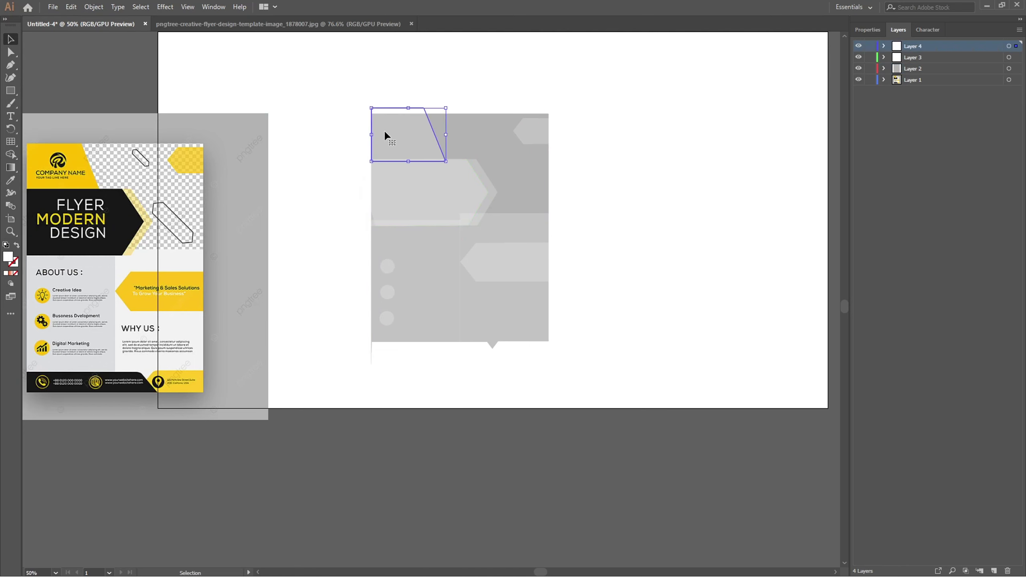
{"action": "scroll", "coordinate": [360, 127], "scroll_direction": "left", "scroll_amount": 2}
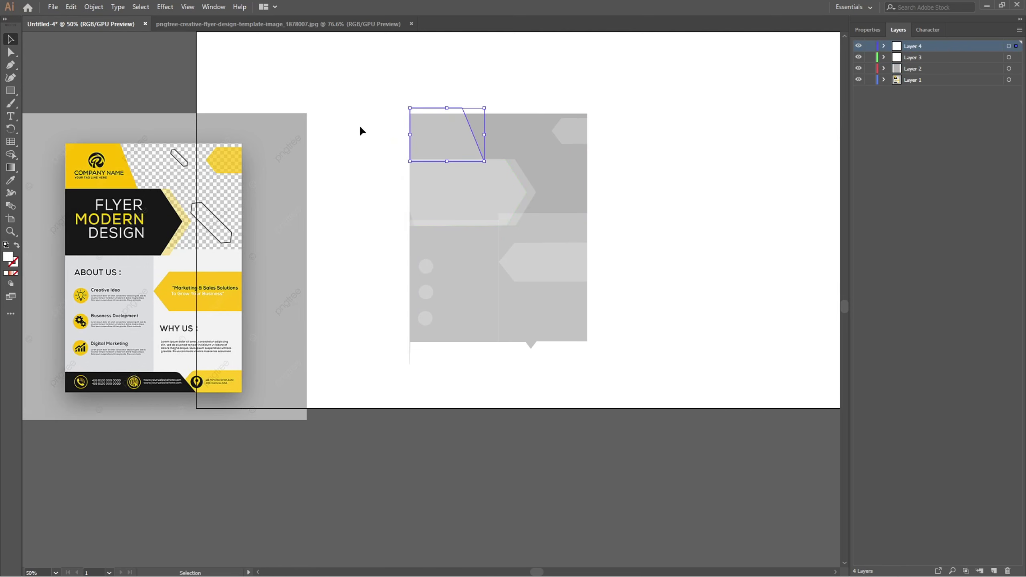
{"action": "left_click", "coordinate": [16, 184]}
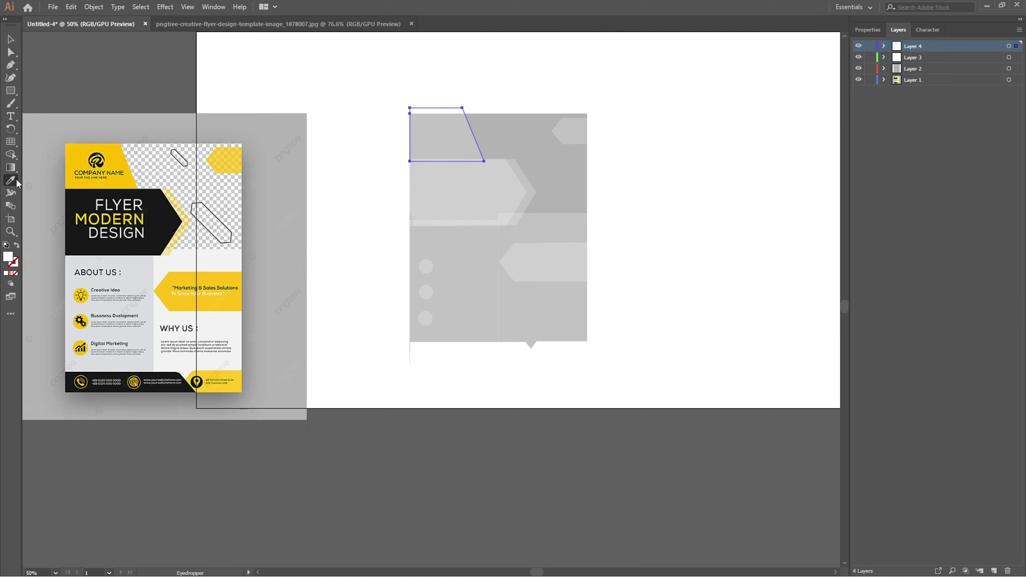
{"action": "left_click", "coordinate": [106, 147]}
{"action": "left_click", "coordinate": [10, 40]}
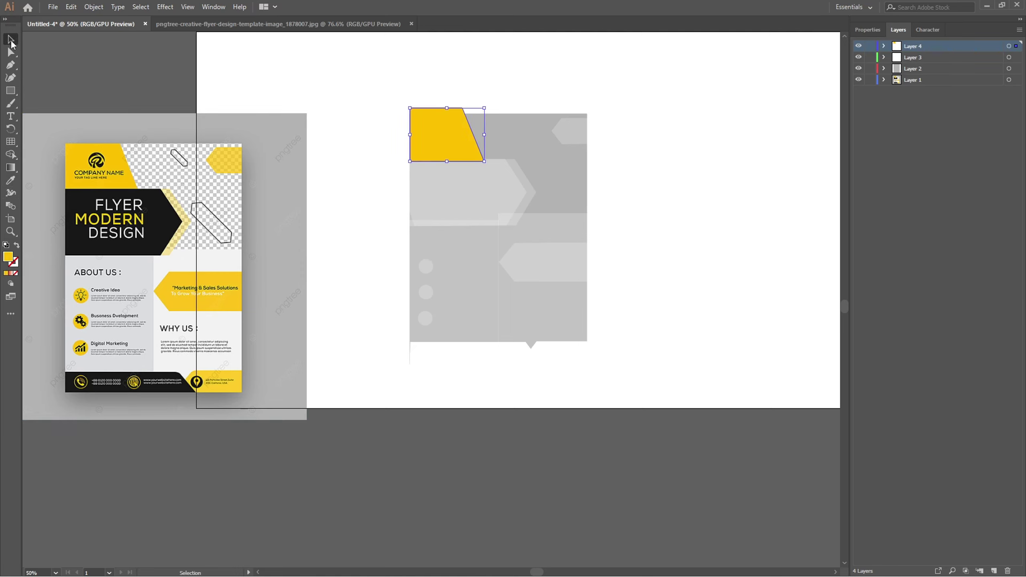
Fill the front arrow-shaped title banner on Layer 3 with the black sampled from the reference banner
{"action": "left_click", "coordinate": [450, 202]}
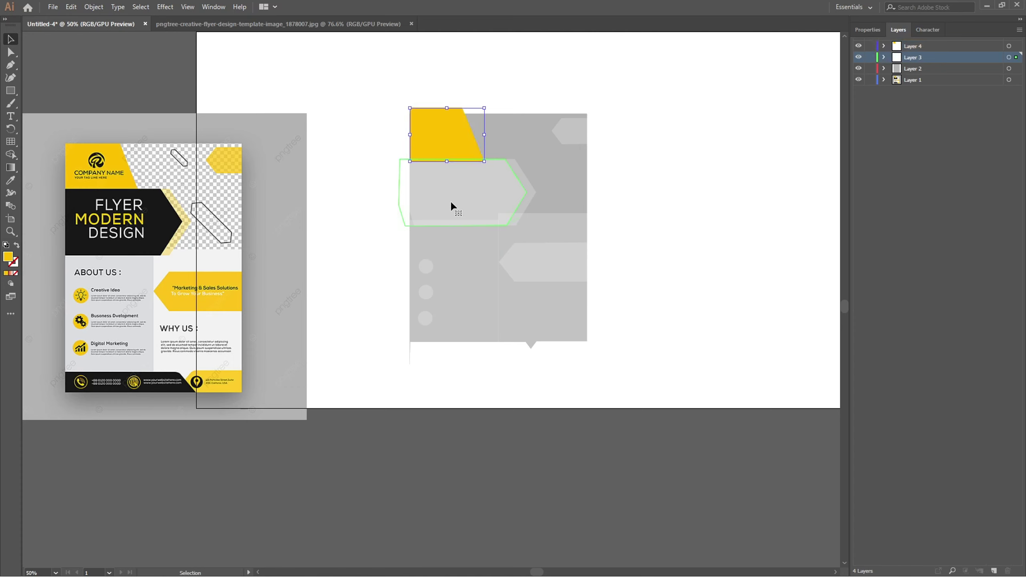
{"action": "left_click", "coordinate": [10, 180]}
{"action": "left_click", "coordinate": [83, 196]}
{"action": "left_click", "coordinate": [11, 39]}
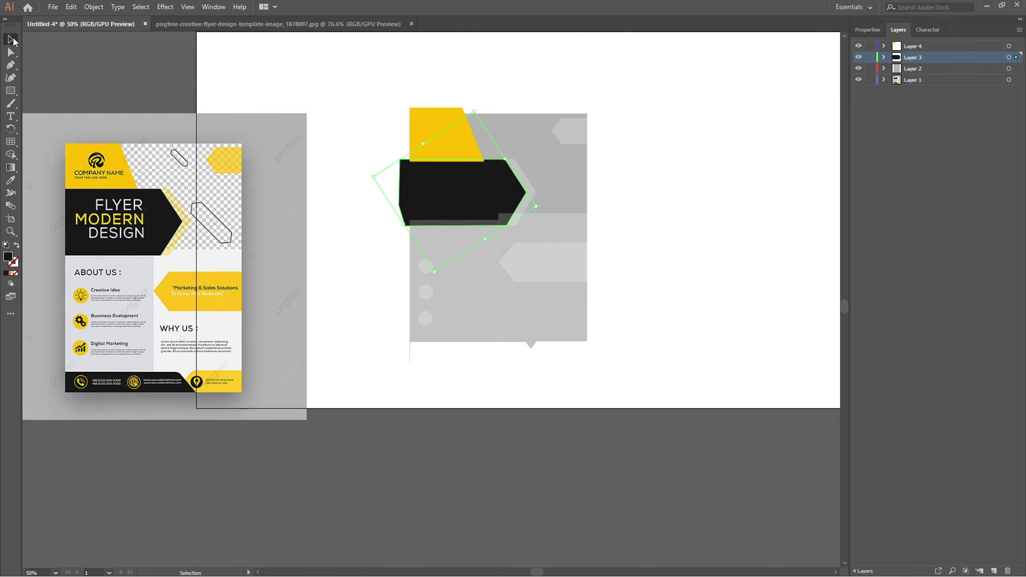
Fill the flyer's lower-left column rectangle with the light grey sampled from the reference's About Us panel, and deselect it
{"action": "left_click", "coordinate": [460, 284]}
{"action": "left_click", "coordinate": [10, 180]}
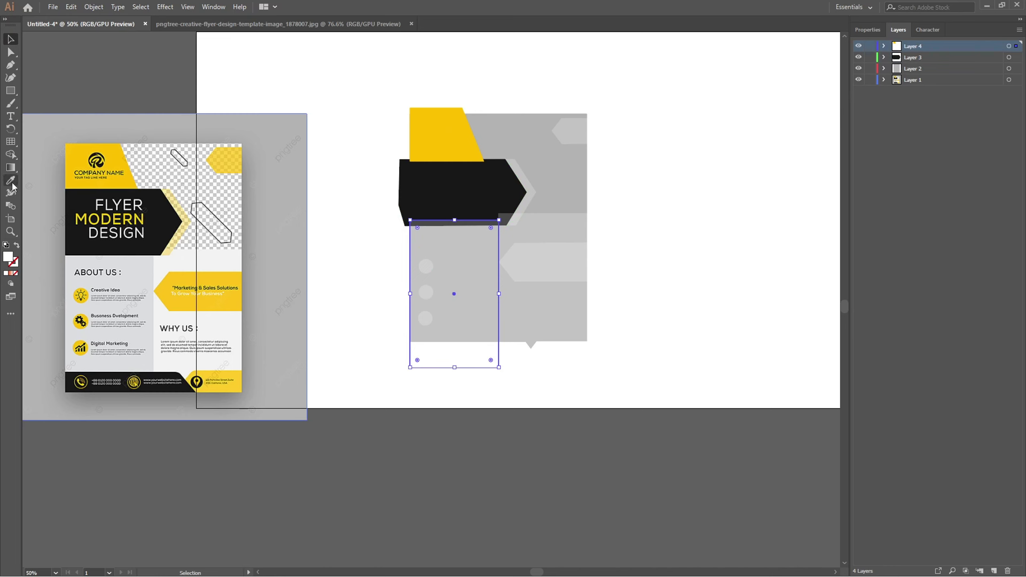
{"action": "left_click", "coordinate": [148, 277]}
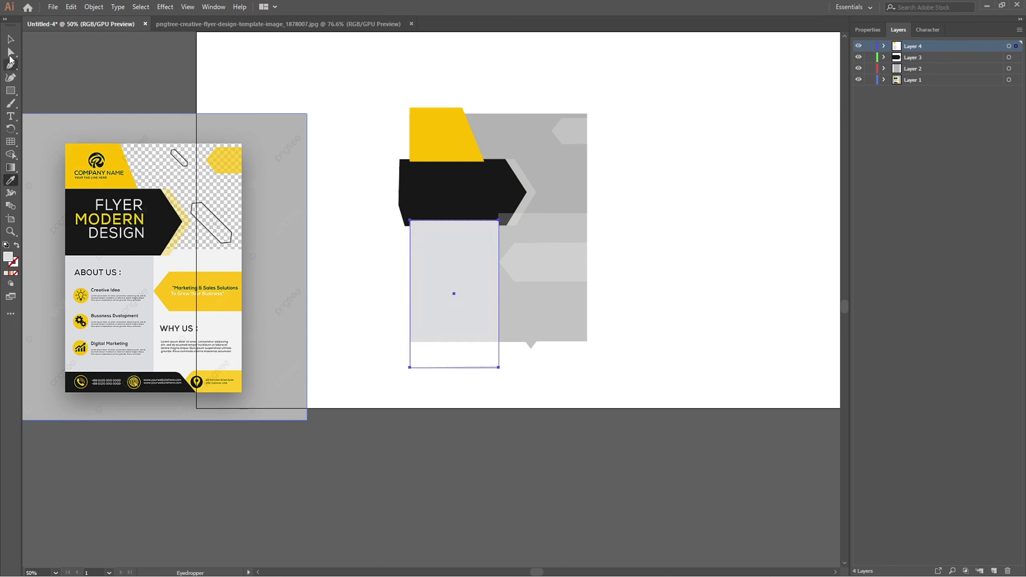
{"action": "left_click", "coordinate": [11, 40]}
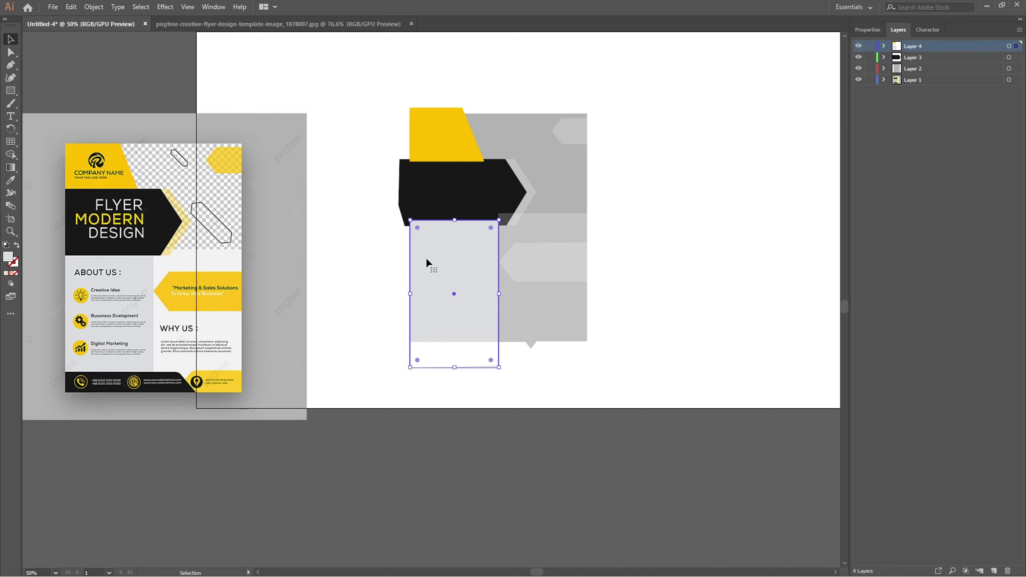
{"action": "left_click", "coordinate": [372, 276]}
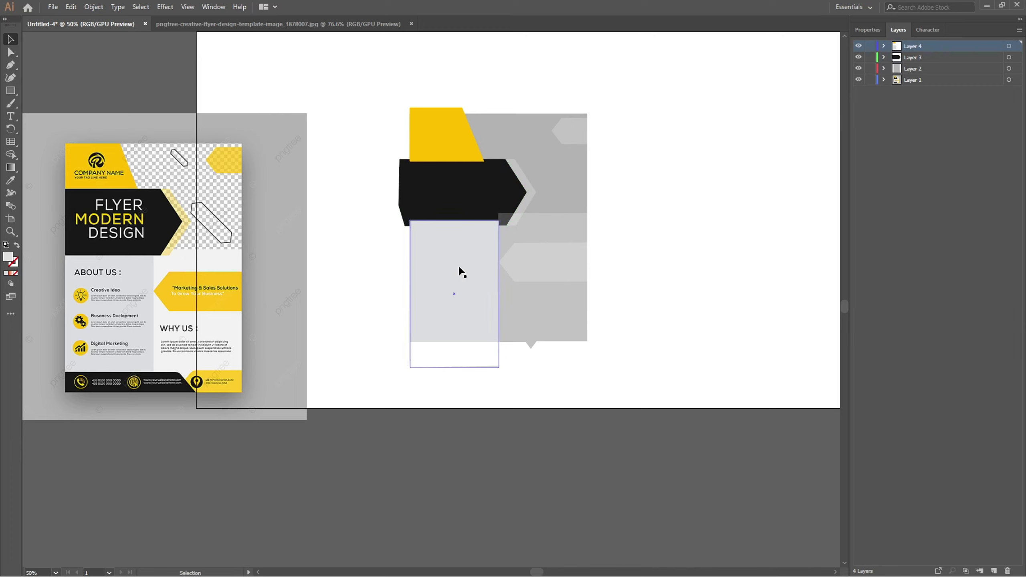
Fill the flyer's lower-right column rectangle with the off-white sampled from the reference's Why Us panel
{"action": "left_click_drag", "start_coordinate": [460, 270], "coordinate": [538, 263]}
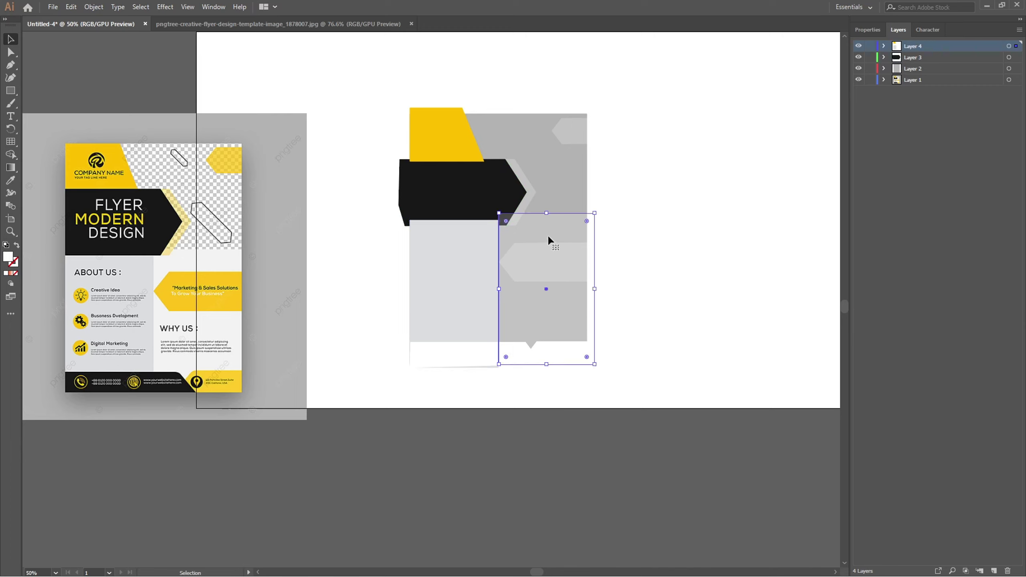
{"action": "left_click", "coordinate": [10, 182]}
{"action": "left_click", "coordinate": [225, 260]}
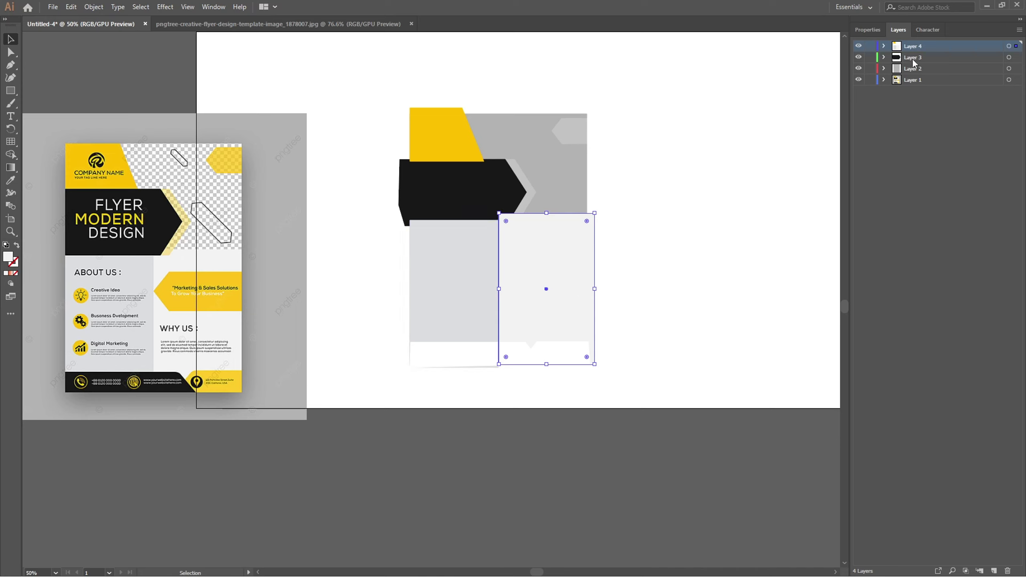
Expand Layer 4 and move both column rectangles down its stacking order to just above the yellow header path
{"action": "left_click", "coordinate": [883, 47]}
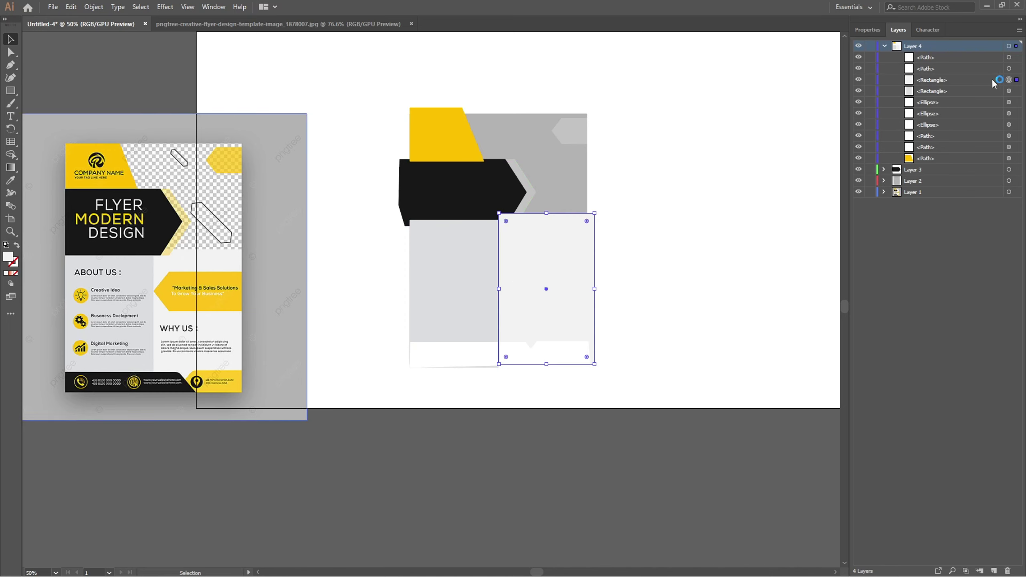
{"action": "left_click", "coordinate": [475, 277]}
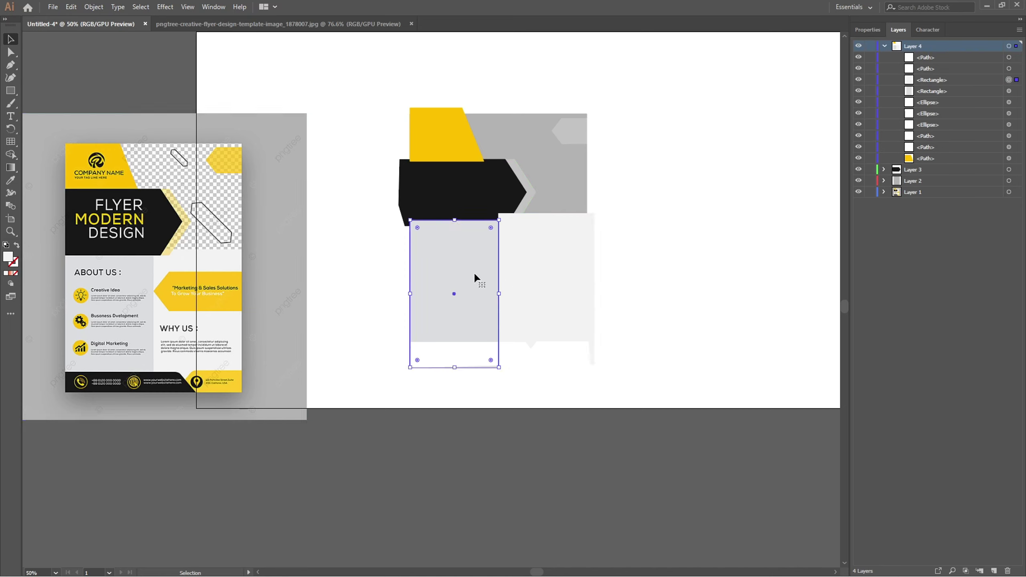
{"action": "left_click", "coordinate": [547, 279], "text": "shift"}
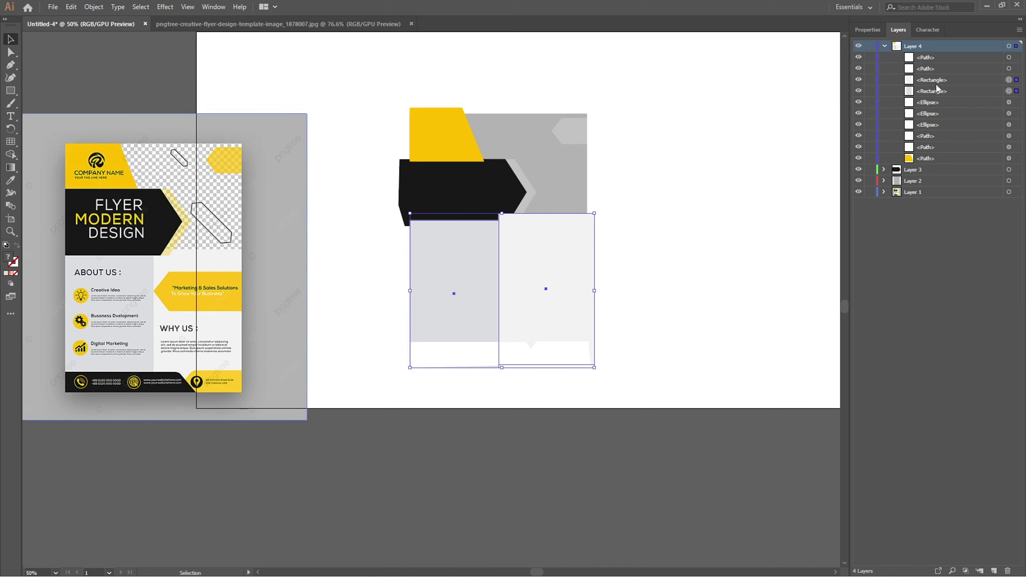
{"action": "left_click_drag", "start_coordinate": [936, 89], "coordinate": [935, 156]}
{"action": "left_click", "coordinate": [657, 224]}
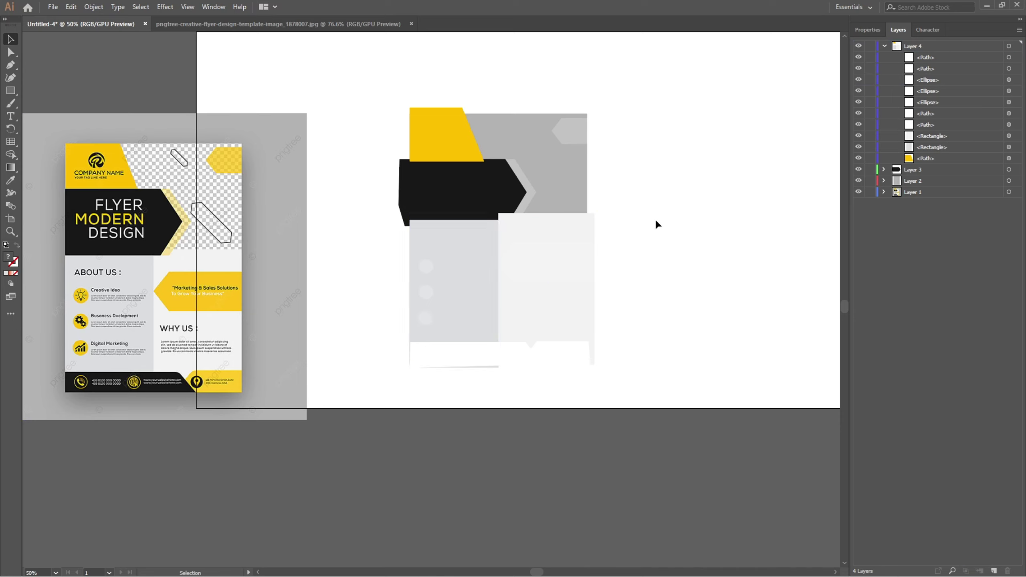
Fill the three circles in the flyer's left column with the yellow sampled from the reference's icon circles
{"action": "left_click", "coordinate": [424, 267]}
{"action": "left_click", "coordinate": [426, 292], "text": "shift"}
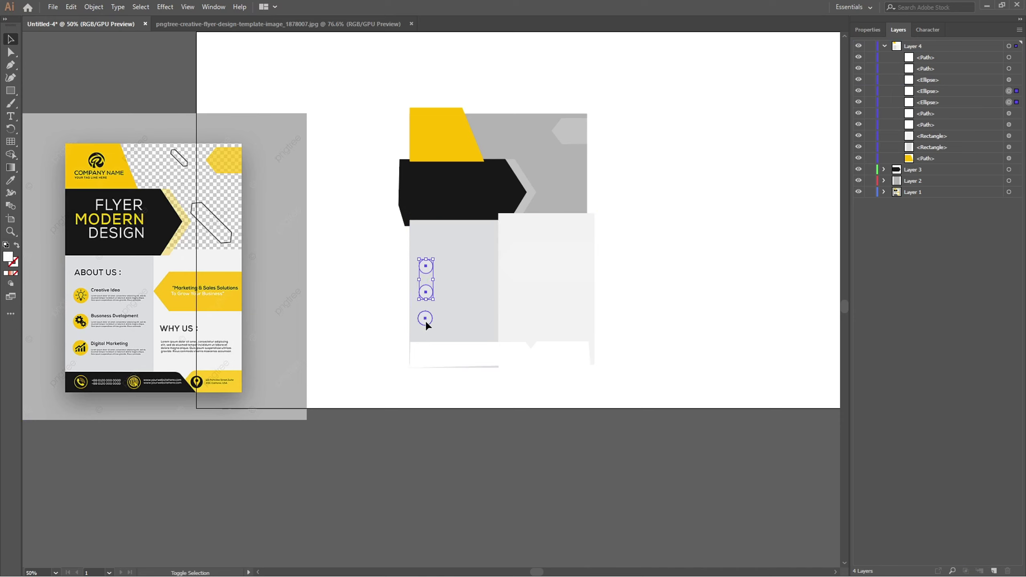
{"action": "left_click", "coordinate": [425, 318], "text": "shift"}
{"action": "left_click", "coordinate": [10, 181]}
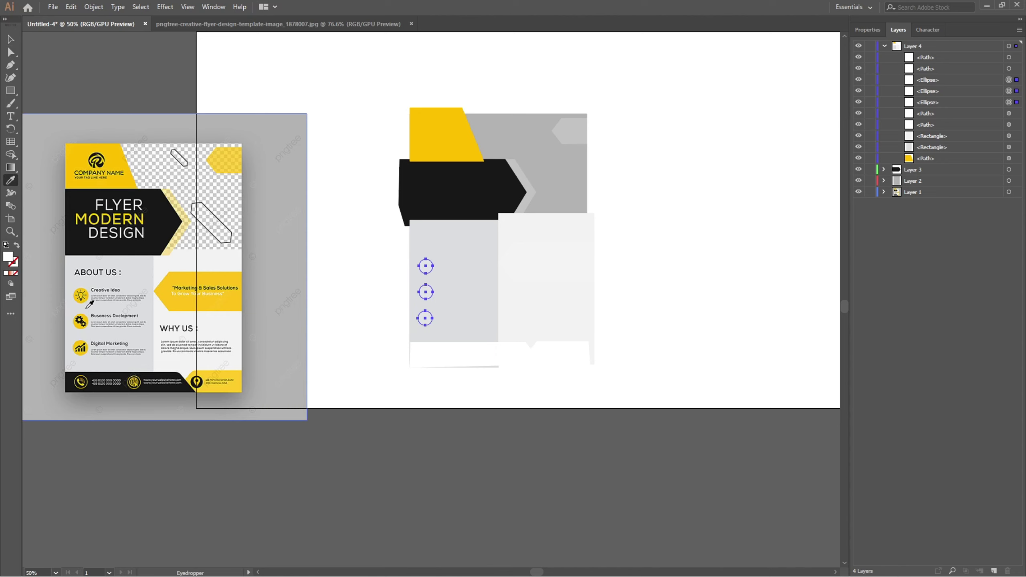
{"action": "left_click", "coordinate": [85, 298]}
{"action": "left_click", "coordinate": [11, 39]}
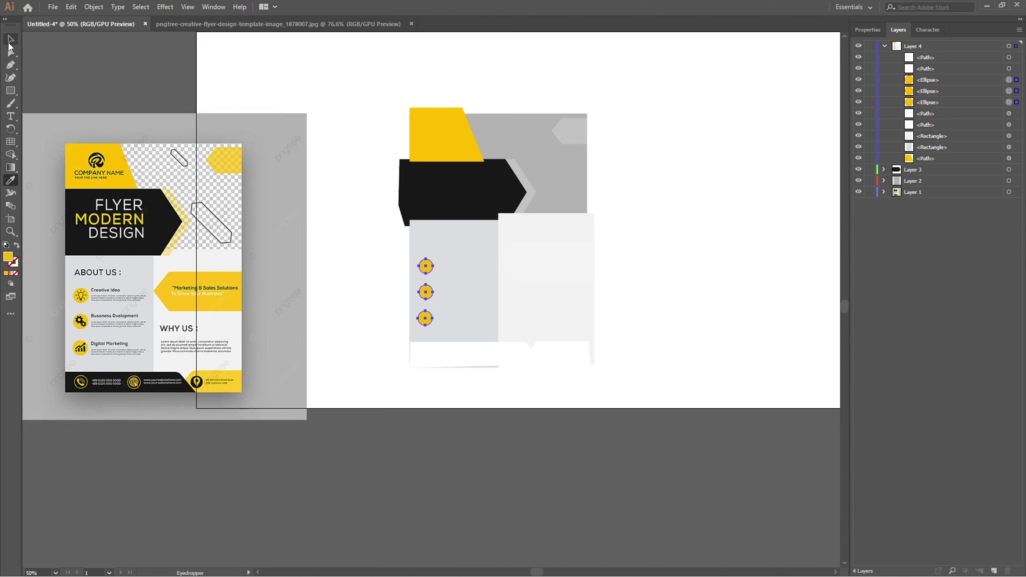
{"action": "left_click", "coordinate": [146, 97]}
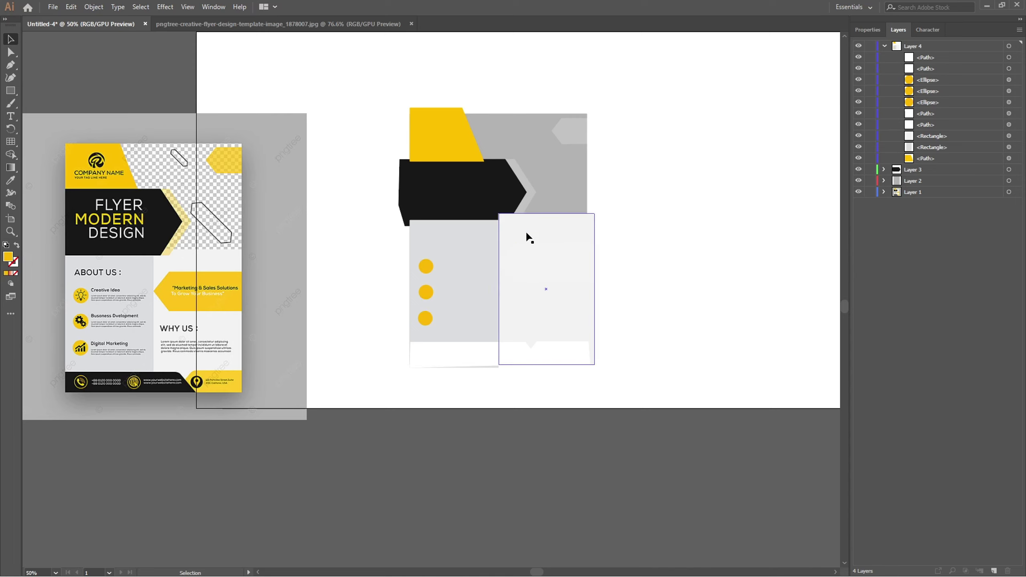
Lower the off-white column rectangle's top edge until it lines up with the top of the light grey column
{"action": "scroll", "coordinate": [529, 239], "scroll_direction": "up", "scroll_amount": 4}
{"action": "left_click", "coordinate": [614, 184]}
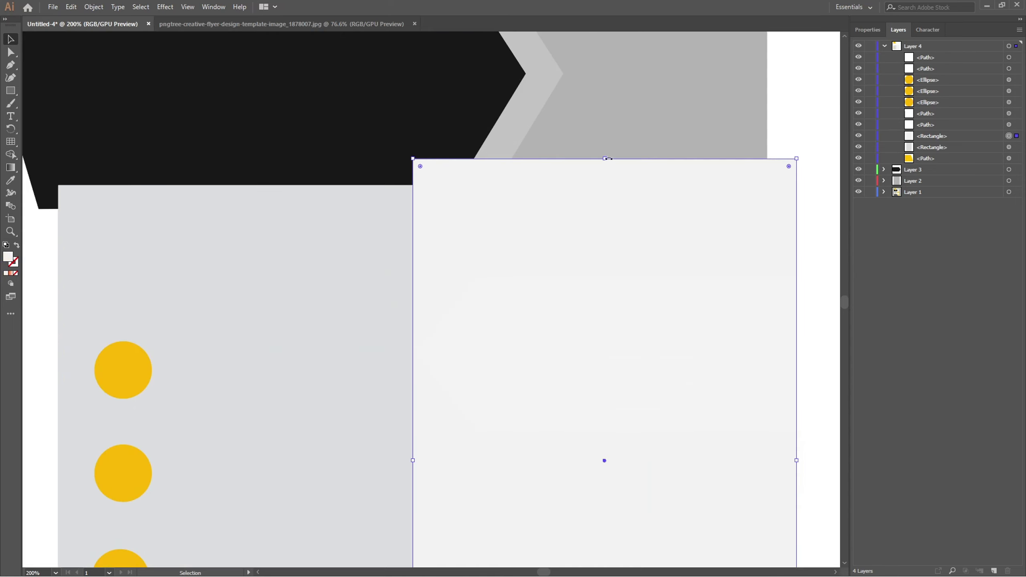
{"action": "left_click_drag", "start_coordinate": [604, 159], "coordinate": [603, 185]}
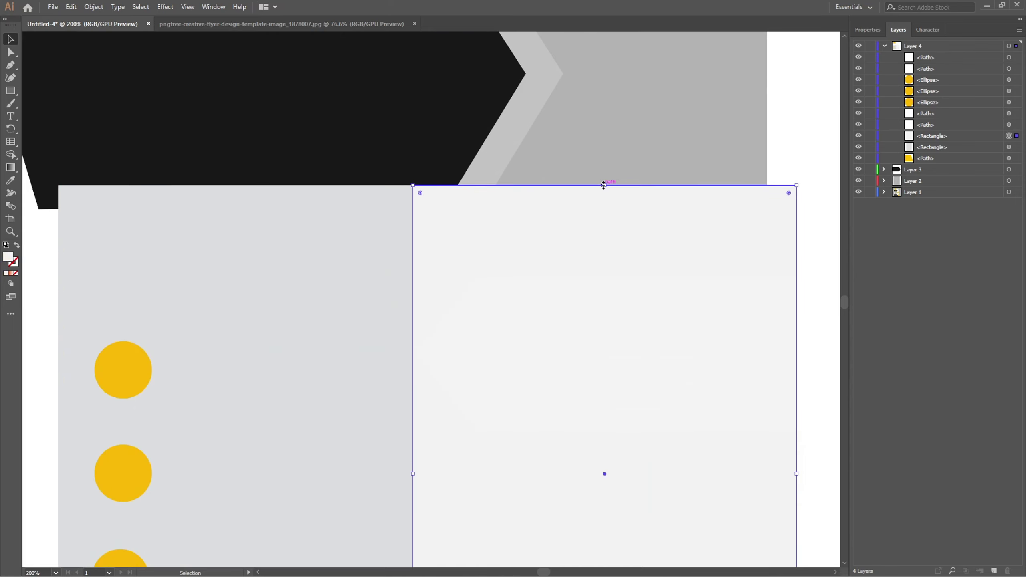
{"action": "scroll", "coordinate": [603, 185], "scroll_direction": "down", "scroll_amount": 4}
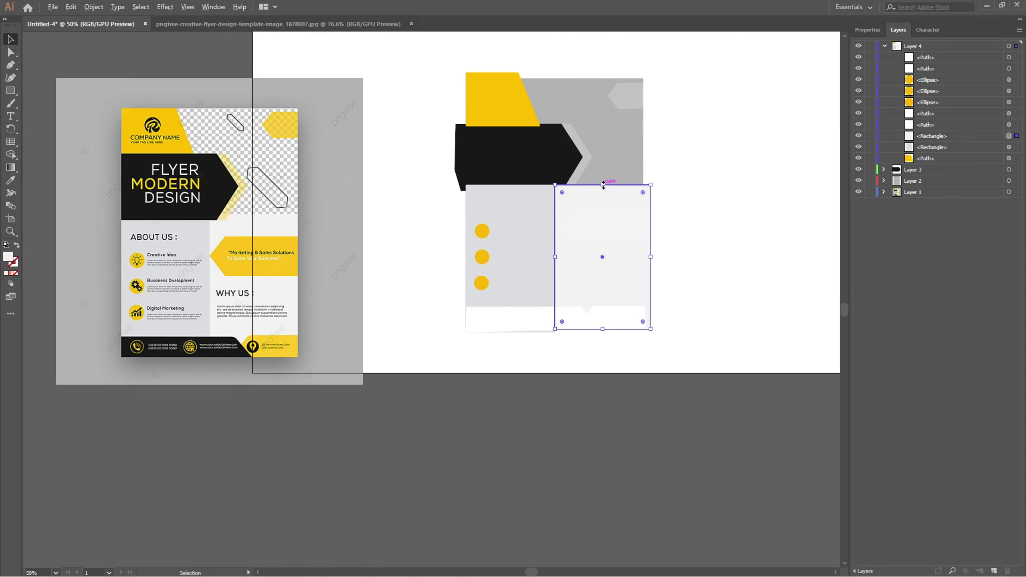
Fill the hexagonal shape at the flyer's upper right with the yellow sampled from its counterpart in the reference
{"action": "left_click", "coordinate": [633, 107]}
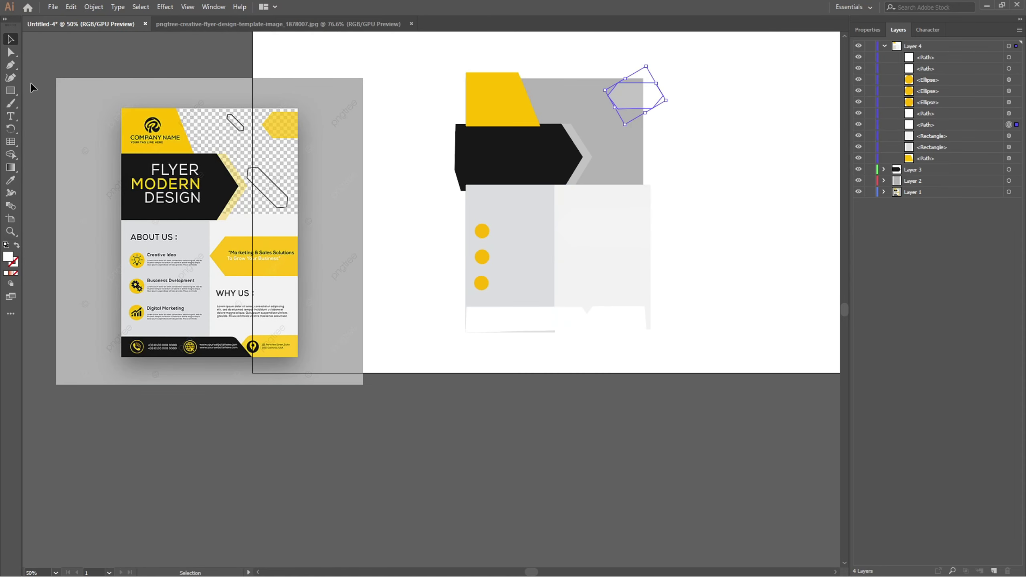
{"action": "left_click", "coordinate": [10, 181]}
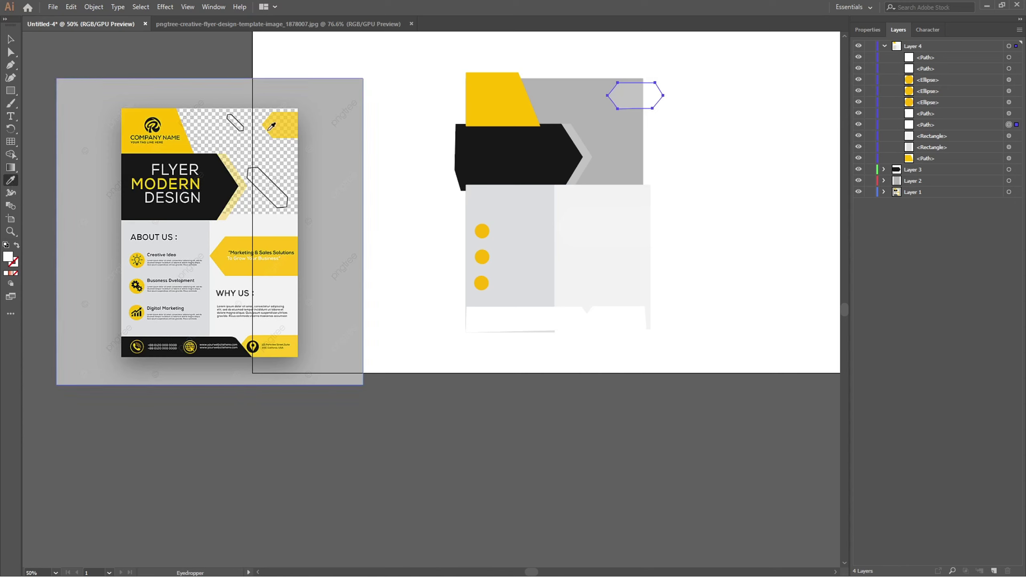
{"action": "left_click", "coordinate": [269, 129]}
{"action": "left_click", "coordinate": [11, 40]}
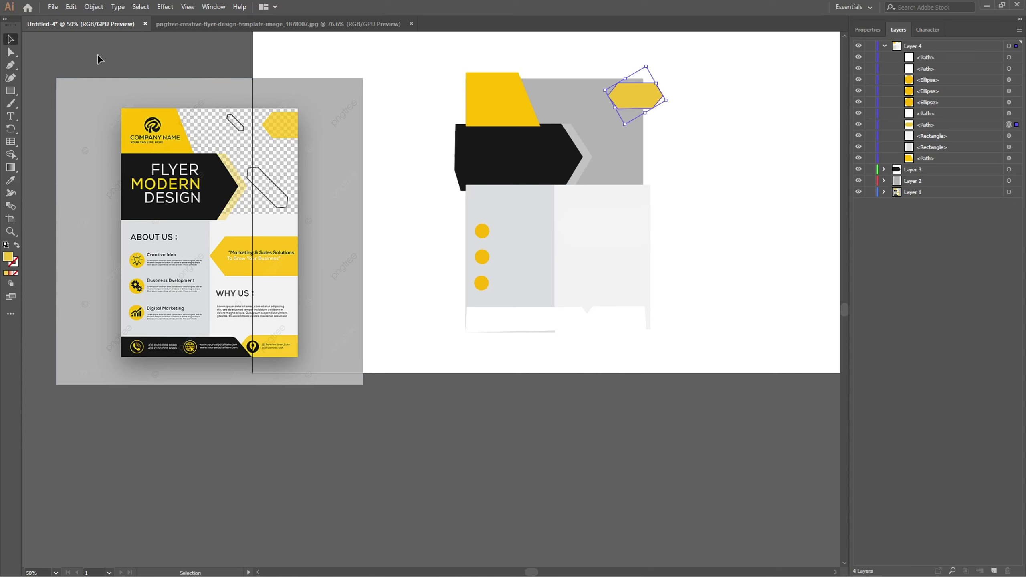
Fill the arrow shape behind the black banner with the pale yellow sampled from the reference's arrow edge
{"action": "left_click", "coordinate": [571, 141]}
{"action": "left_click", "coordinate": [10, 180]}
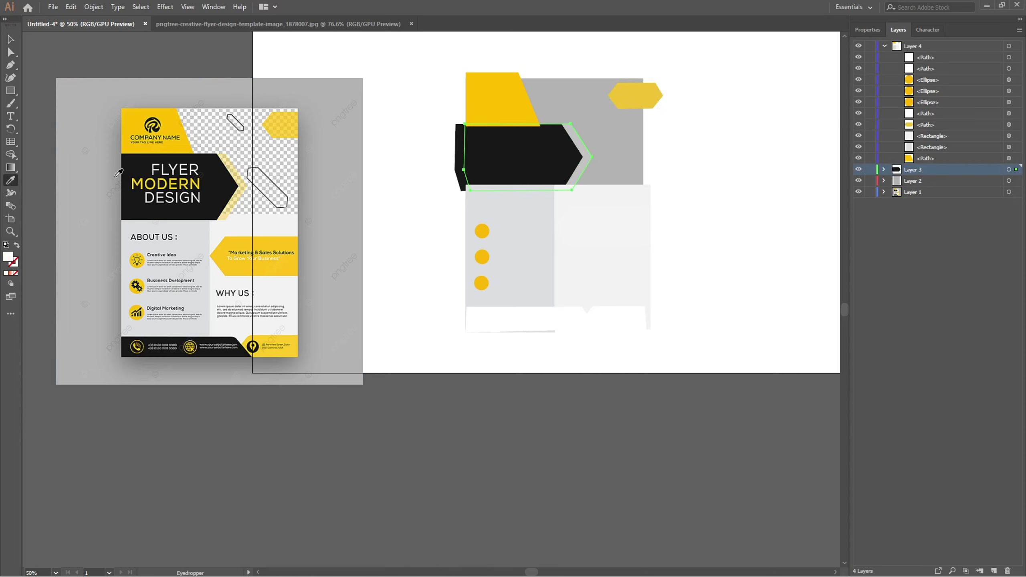
{"action": "left_click", "coordinate": [235, 171]}
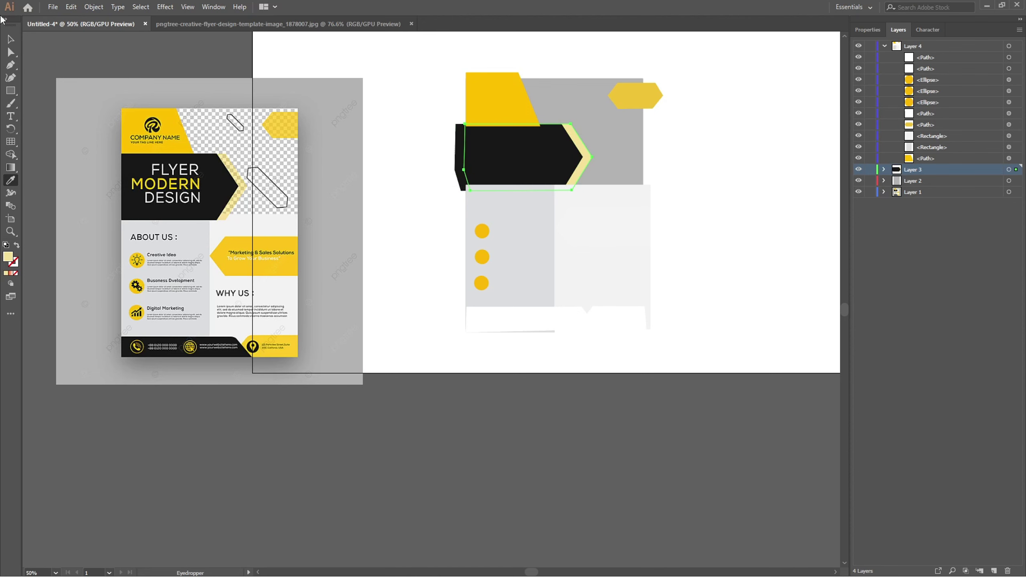
{"action": "left_click", "coordinate": [11, 40]}
Fill the arrow shape behind the black banner with the solid yellow sampled from the reference's logo block
{"action": "scroll", "coordinate": [195, 188], "scroll_direction": "up", "scroll_amount": 1}
{"action": "scroll", "coordinate": [195, 189], "scroll_direction": "up", "scroll_amount": 1}
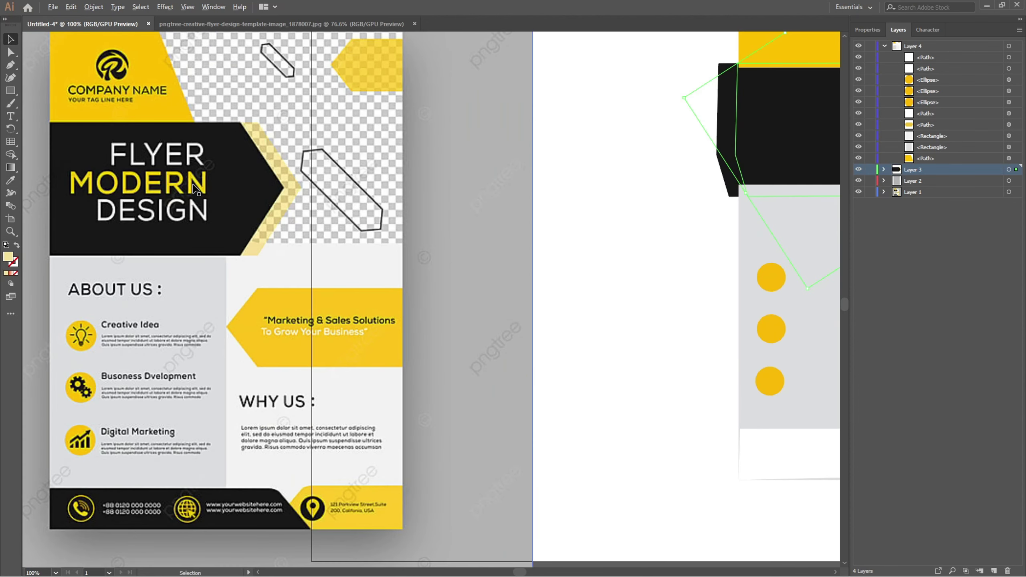
{"action": "scroll", "coordinate": [196, 188], "scroll_direction": "down", "scroll_amount": 2}
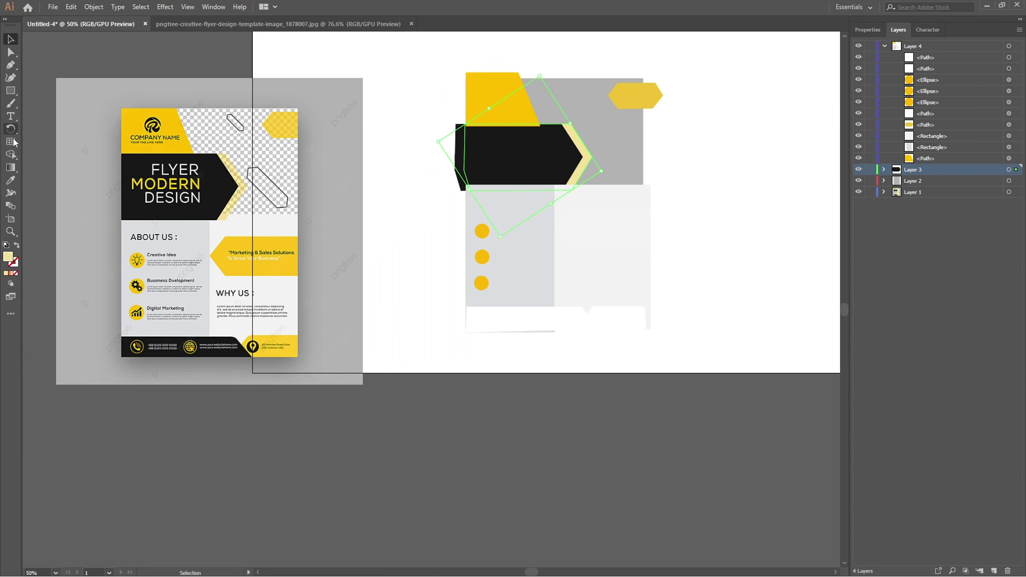
{"action": "left_click", "coordinate": [10, 181]}
{"action": "left_click", "coordinate": [168, 120]}
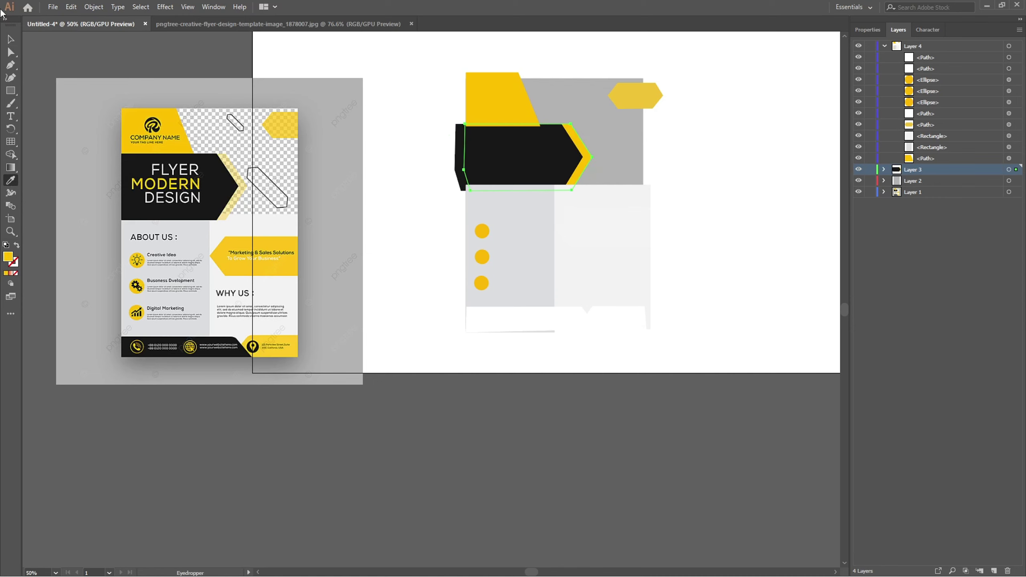
Reduce the opacity of the yellow arrow shape behind the black banner to about 39%
{"action": "left_click", "coordinate": [10, 39]}
{"action": "left_click", "coordinate": [868, 30]}
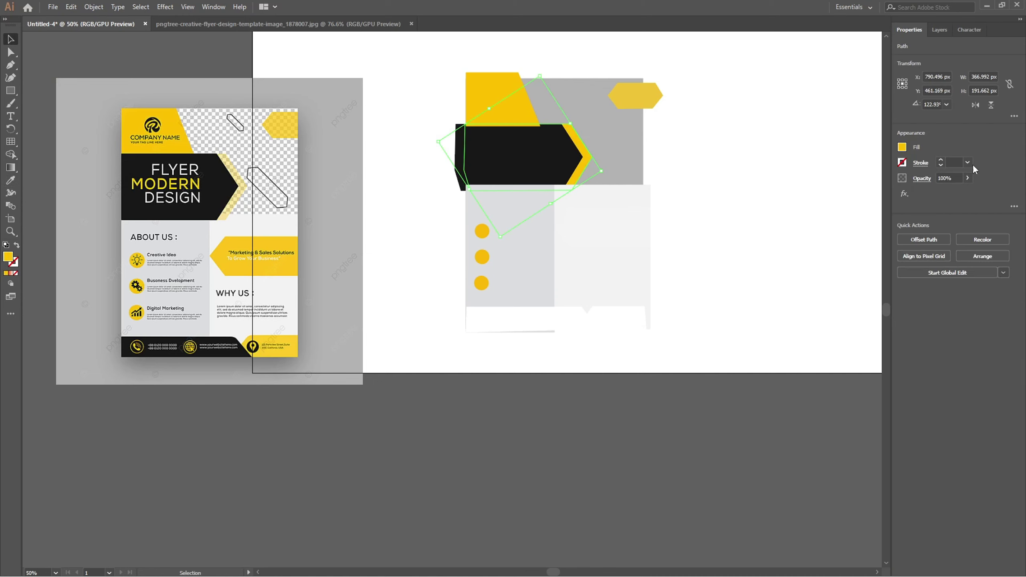
{"action": "left_click", "coordinate": [967, 178]}
{"action": "left_click_drag", "start_coordinate": [967, 191], "coordinate": [942, 191]}
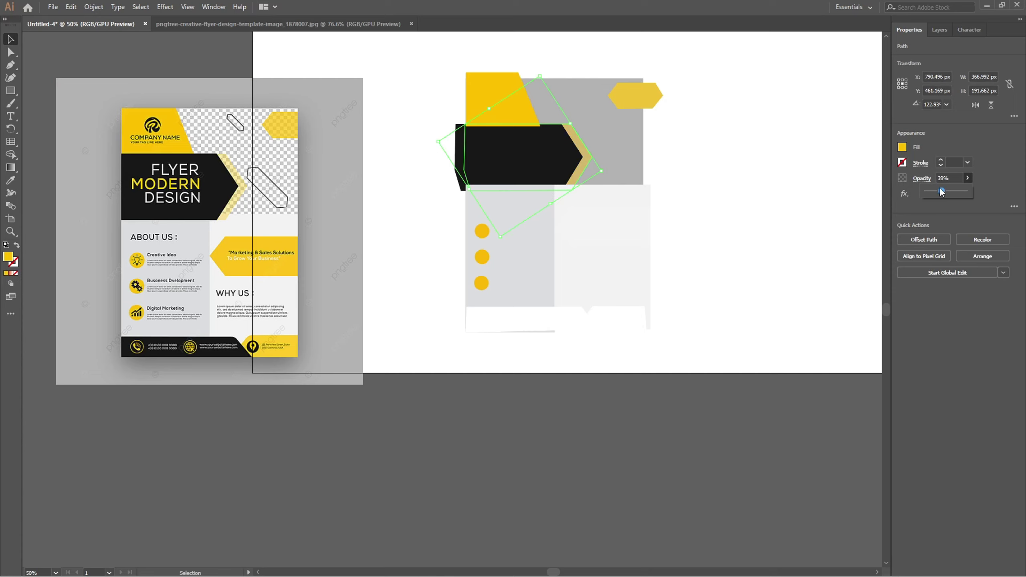
{"action": "left_click", "coordinate": [671, 144]}
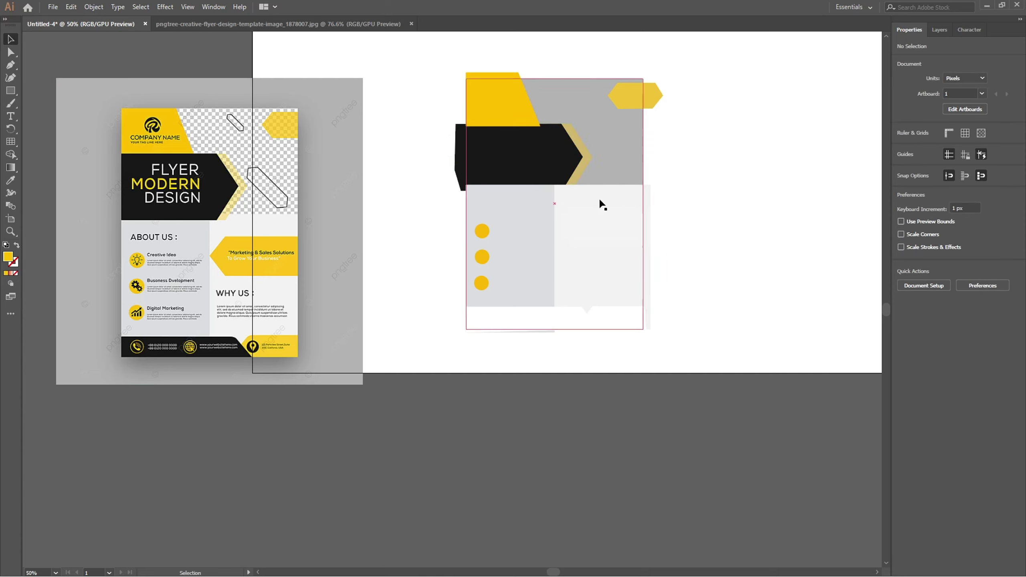
Fill the six-sided callout shape in the off-white column with the yellow sampled from the reference's slogan callout
{"action": "left_click", "coordinate": [622, 244]}
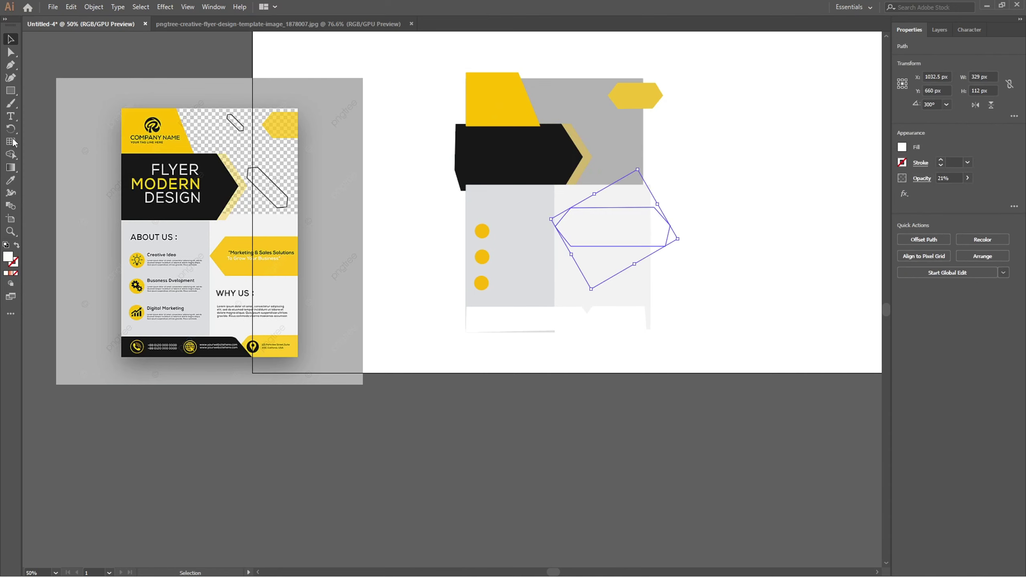
{"action": "left_click", "coordinate": [10, 180]}
{"action": "left_click", "coordinate": [276, 242]}
{"action": "key", "text": "v"}
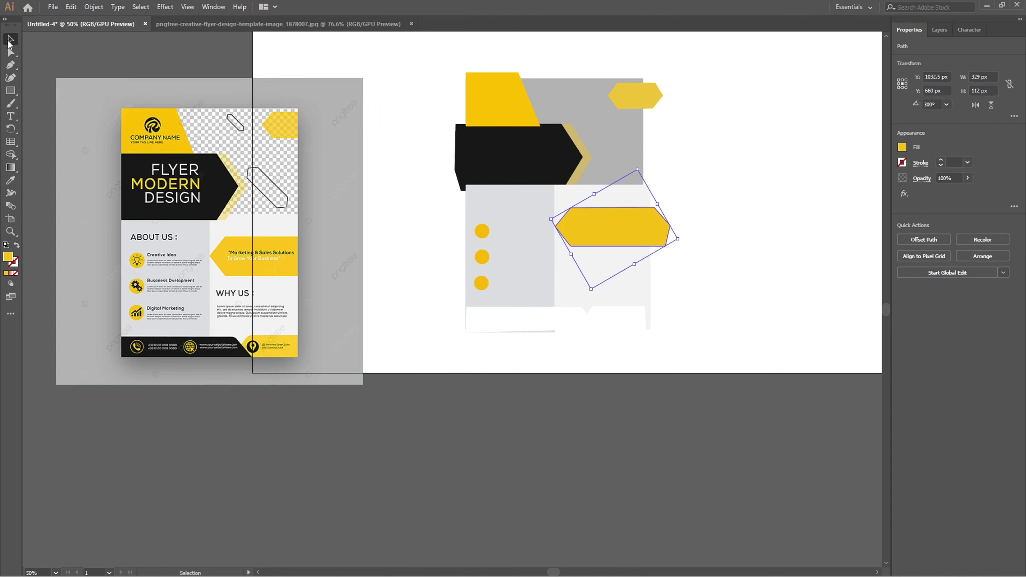
Fill the long left footer shape with the black sampled from the reference's footer bar
{"action": "left_click", "coordinate": [558, 320]}
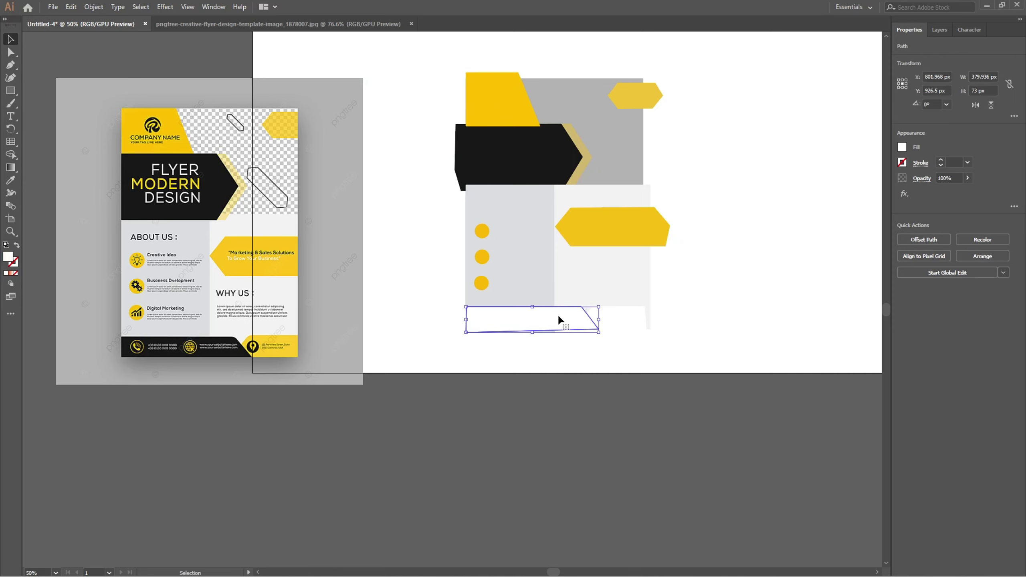
{"action": "scroll", "coordinate": [559, 318], "scroll_direction": "up", "scroll_amount": 2}
{"action": "scroll", "coordinate": [570, 315], "scroll_direction": "down", "scroll_amount": 2}
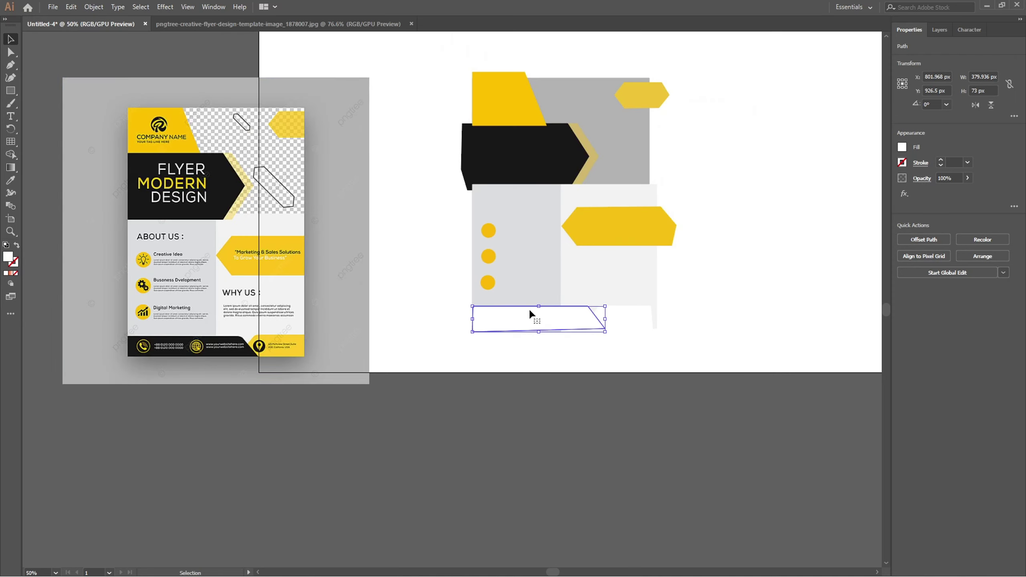
{"action": "left_click", "coordinate": [11, 181]}
{"action": "left_click", "coordinate": [169, 342]}
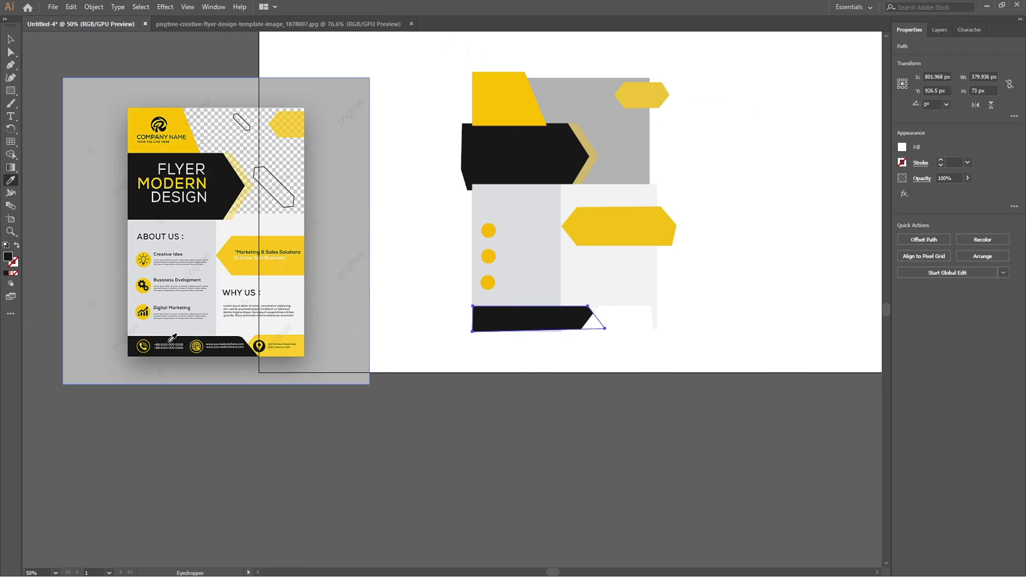
{"action": "key", "text": "v"}
Fill the right footer shape with the yellow sampled from the reference's footer
{"action": "left_click", "coordinate": [626, 315]}
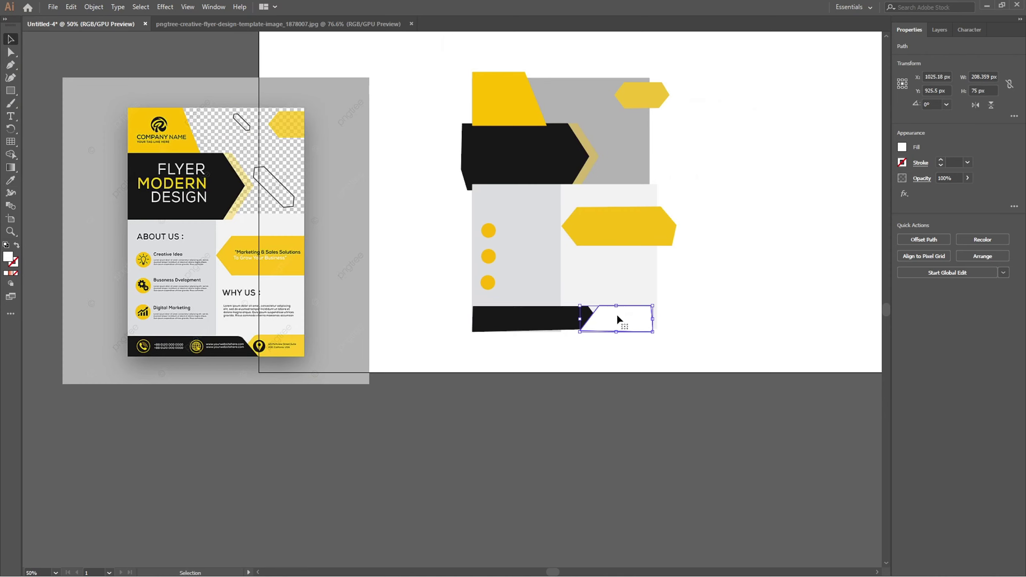
{"action": "left_click", "coordinate": [11, 181]}
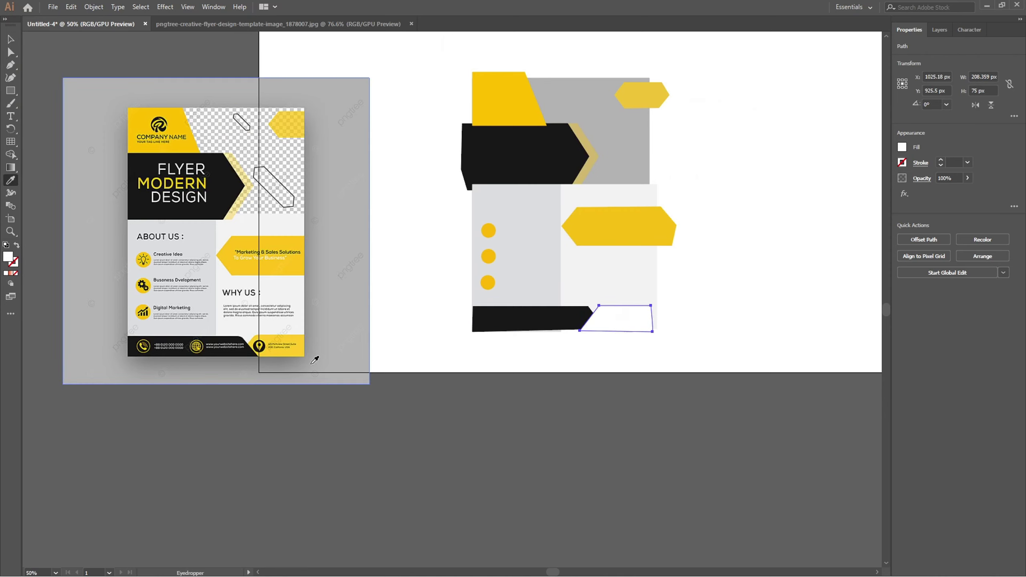
{"action": "left_click", "coordinate": [300, 339]}
{"action": "left_click", "coordinate": [10, 40]}
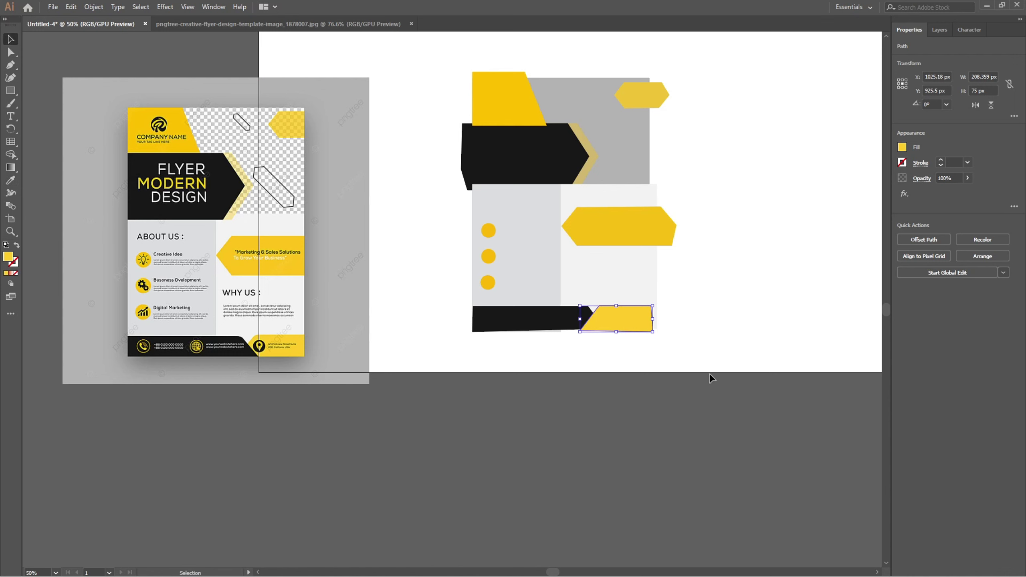
Widen the yellow footer shape to 276 px towards the right and stack the black footer bar in front of it
{"action": "scroll", "coordinate": [634, 301], "scroll_direction": "up", "scroll_amount": 1}
{"action": "left_click_drag", "start_coordinate": [658, 325], "coordinate": [690, 326]}
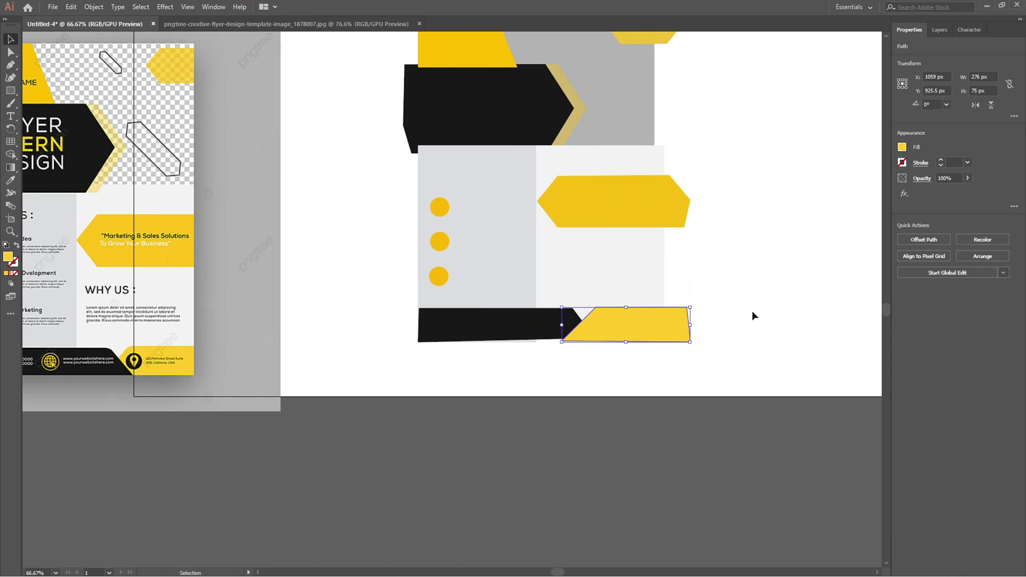
{"action": "left_click", "coordinate": [528, 323]}
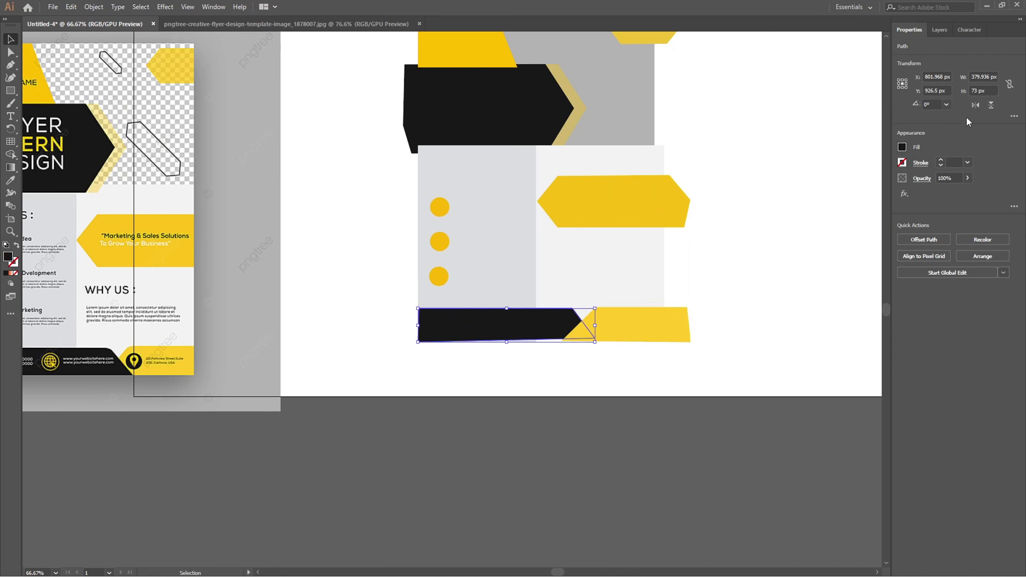
{"action": "left_click", "coordinate": [939, 30]}
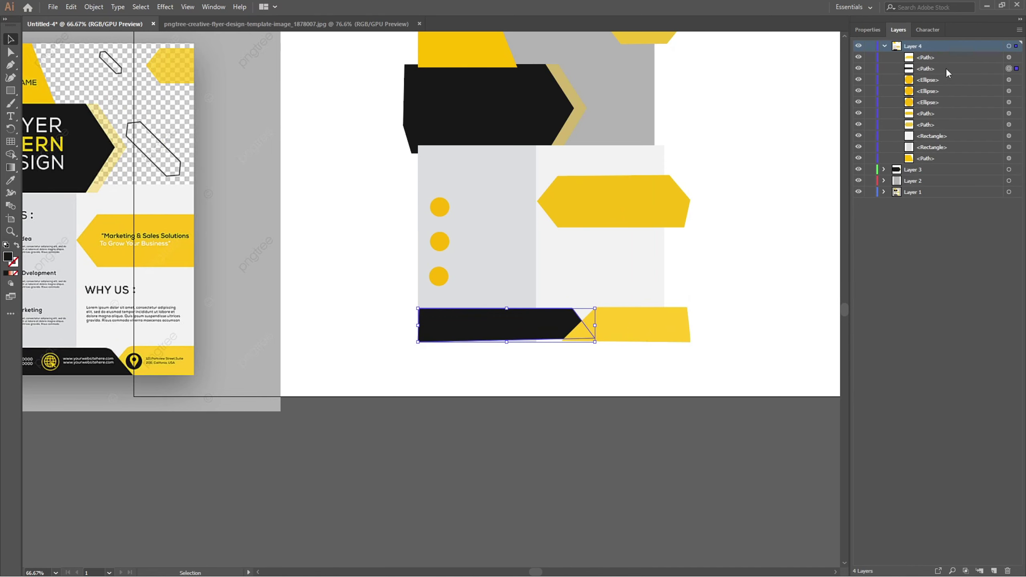
{"action": "left_click_drag", "start_coordinate": [927, 64], "coordinate": [926, 54]}
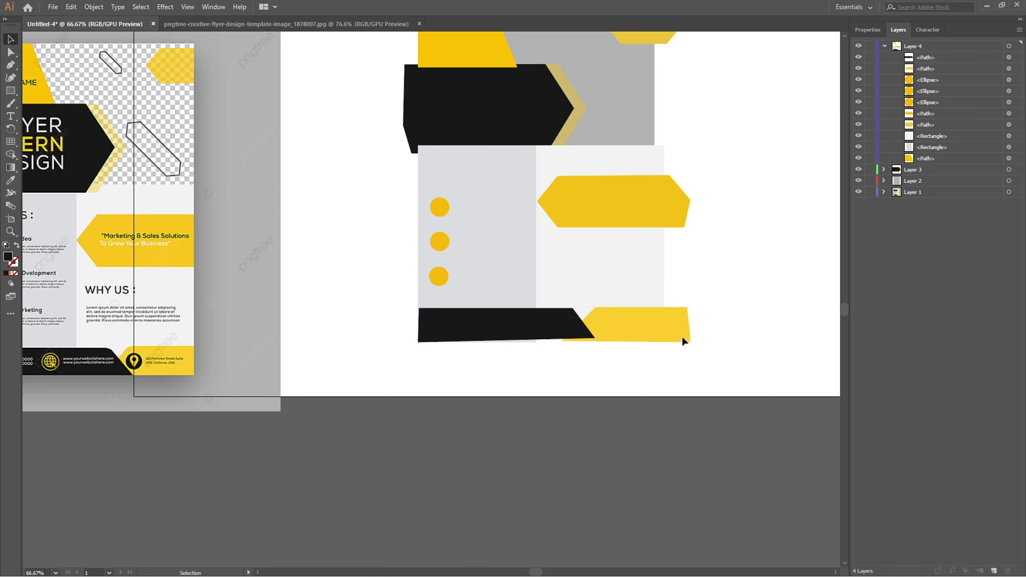
{"action": "left_click", "coordinate": [662, 273]}
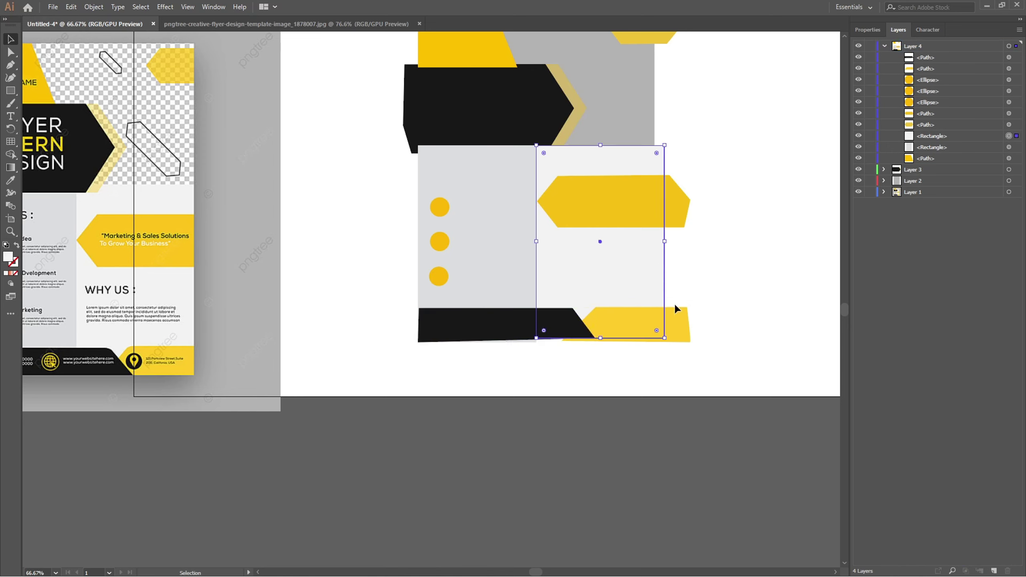
{"action": "key", "text": "ctrl+minus"}
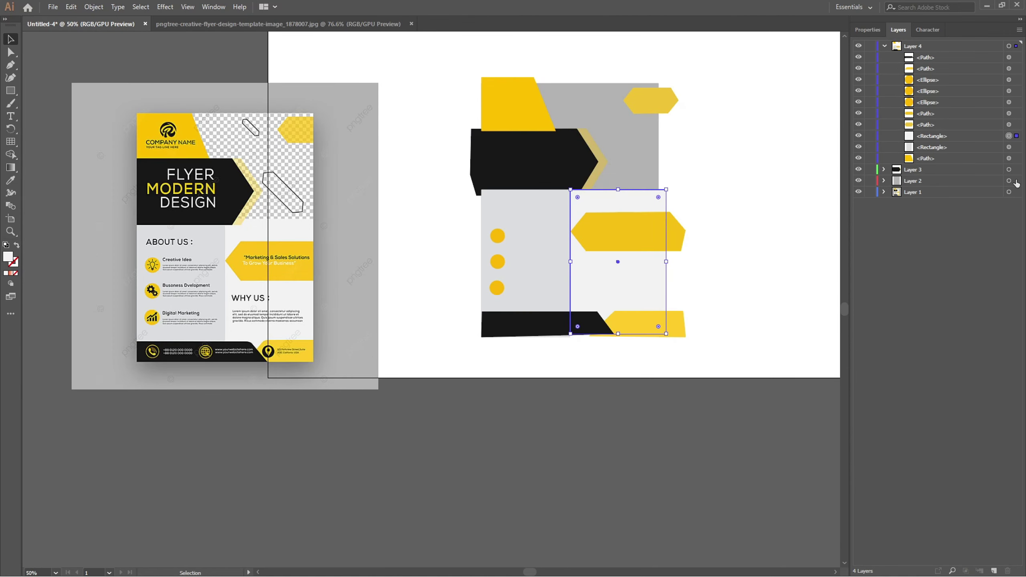
{"action": "left_click", "coordinate": [1016, 181]}
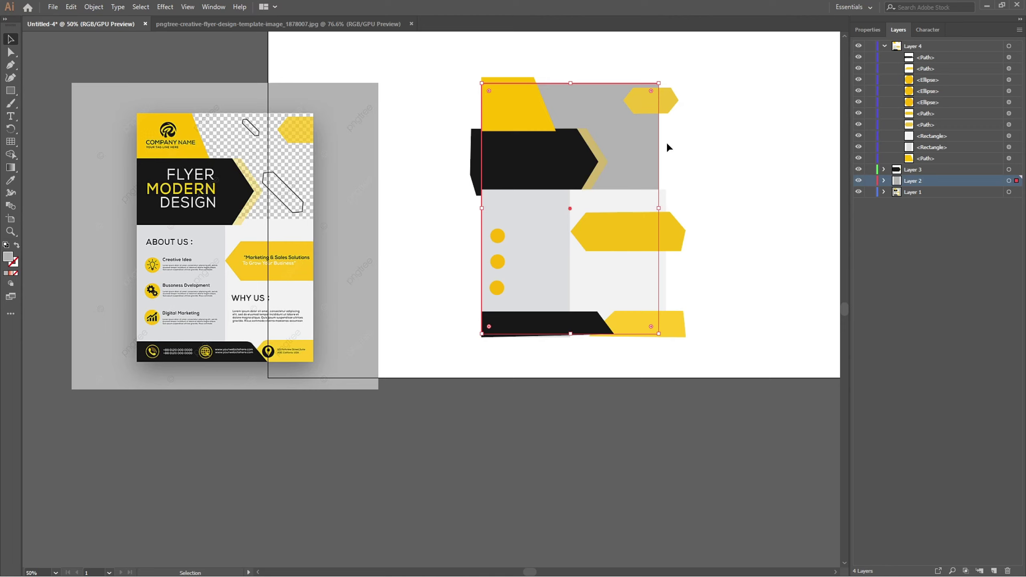
{"action": "mouse_move", "coordinate": [639, 157]}
{"action": "left_mouse_down"}
{"action": "mouse_move", "coordinate": [657, 157]}
{"action": "mouse_move", "coordinate": [638, 153]}
{"action": "left_mouse_up"}
{"action": "key", "text": "Left"}
{"action": "key", "text": "Left"}
{"action": "key", "text": "Right"}
{"action": "key", "text": "Right"}
Create a new empty layer above Layer 4
{"action": "left_click", "coordinate": [916, 49]}
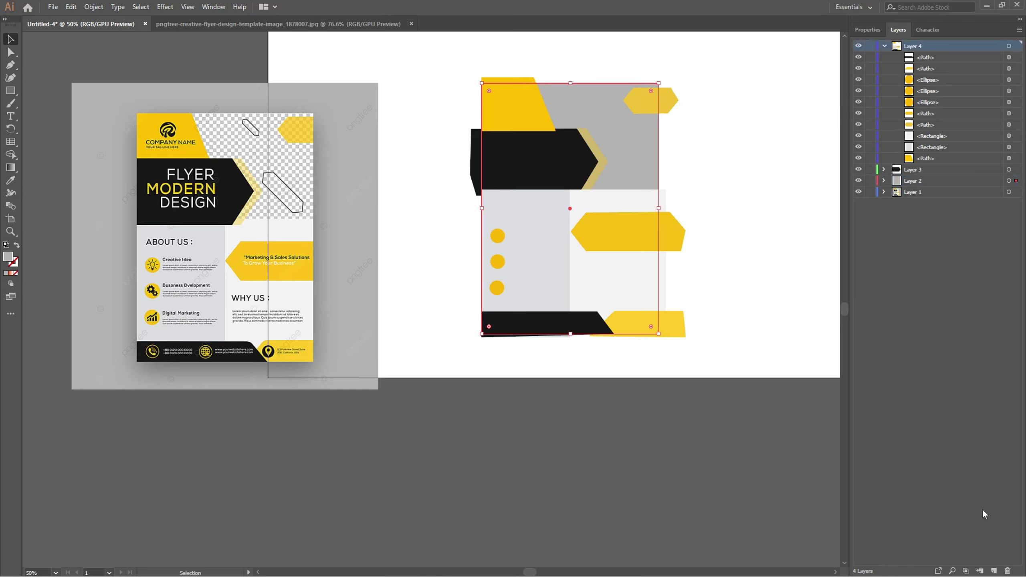
{"action": "left_click", "coordinate": [993, 571]}
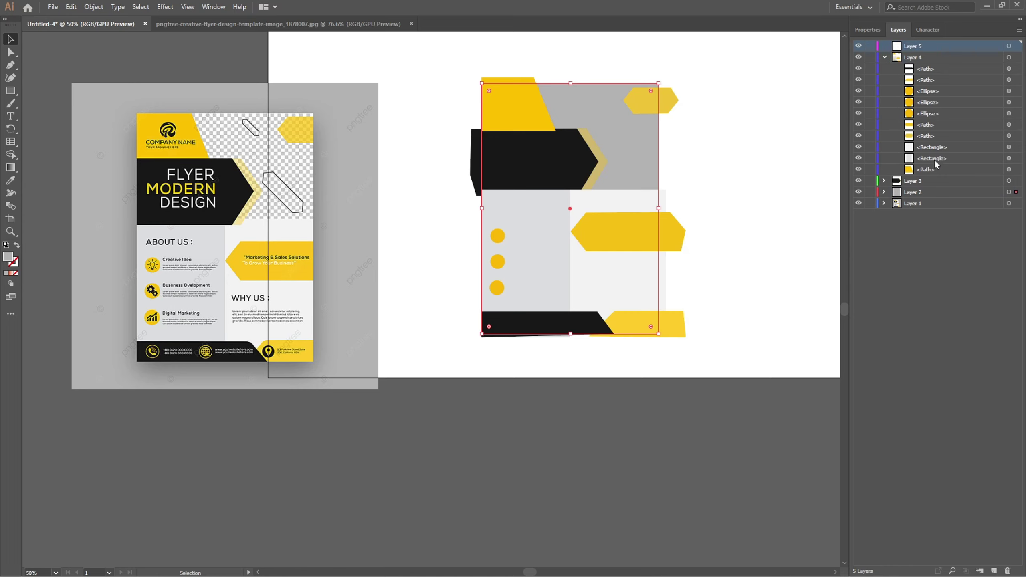
{"action": "left_click", "coordinate": [1008, 158]}
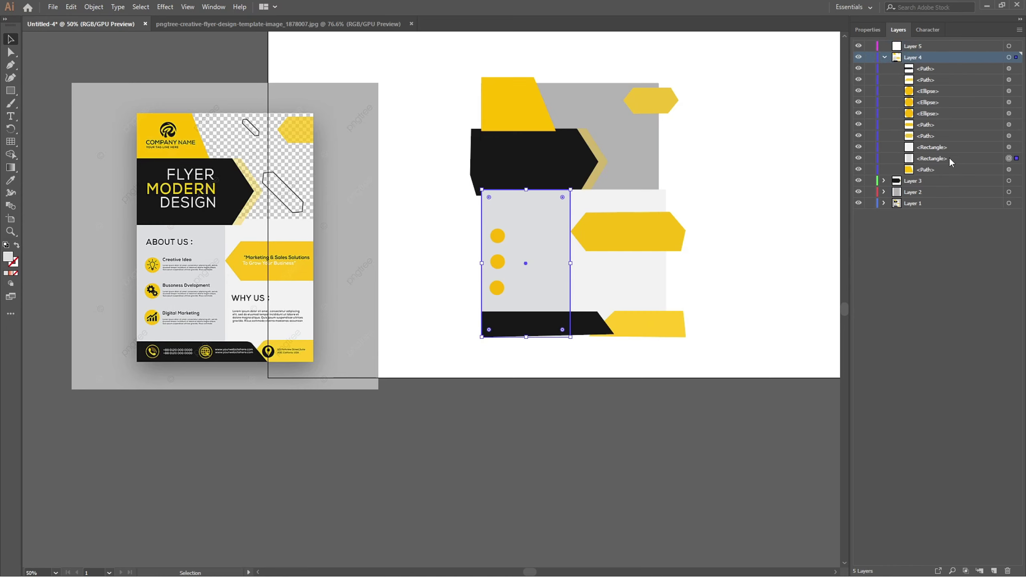
{"action": "left_click_drag", "start_coordinate": [950, 160], "coordinate": [924, 47]}
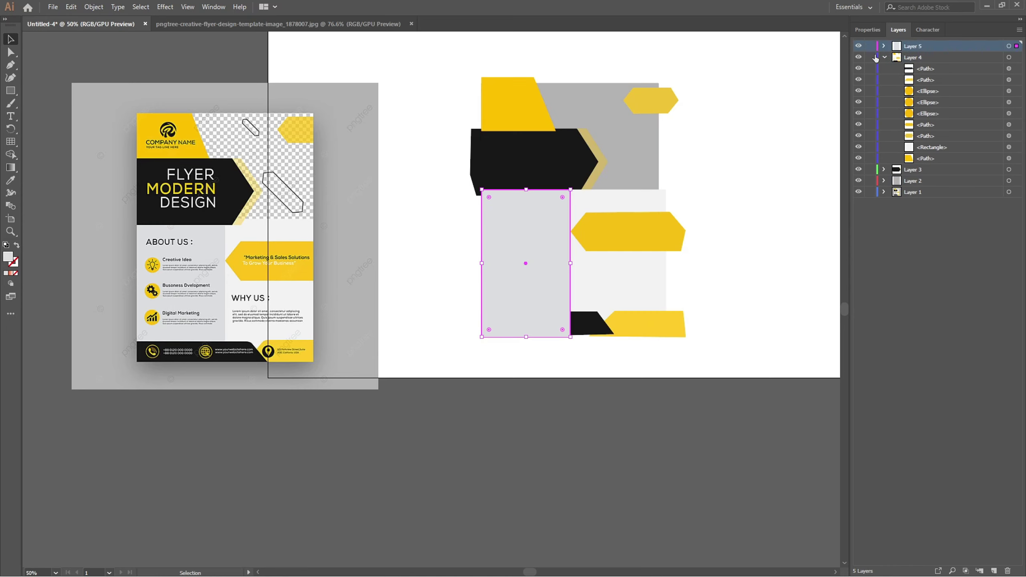
{"action": "key", "text": "ctrl+z"}
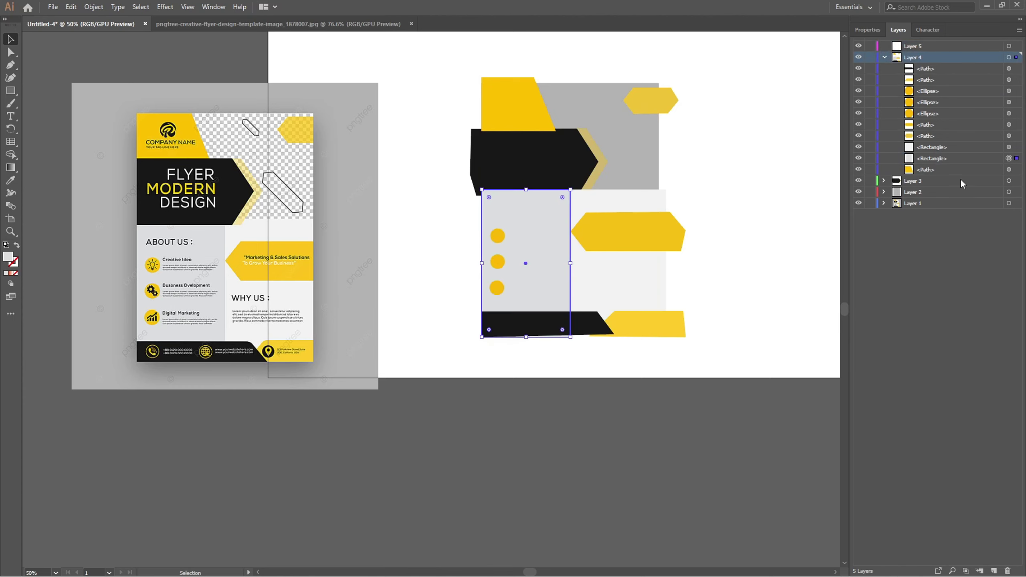
Duplicate the grey background rectangle from Layer 2 into Layer 5, hide Layer 5 and collapse Layer 4
{"action": "left_click", "coordinate": [884, 191]}
{"action": "left_click_drag", "start_coordinate": [926, 204], "coordinate": [920, 47]}
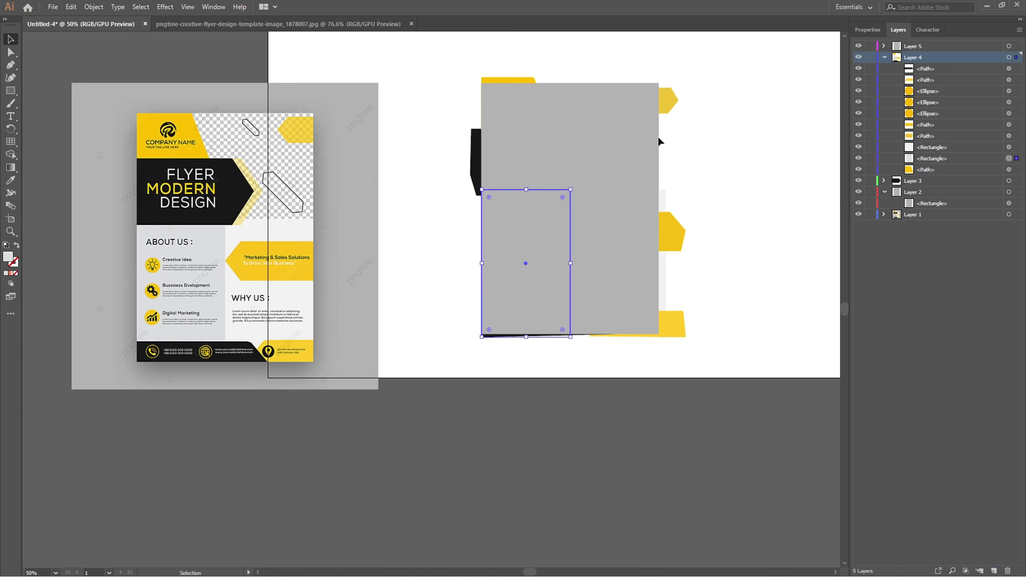
{"action": "left_click", "coordinate": [859, 46]}
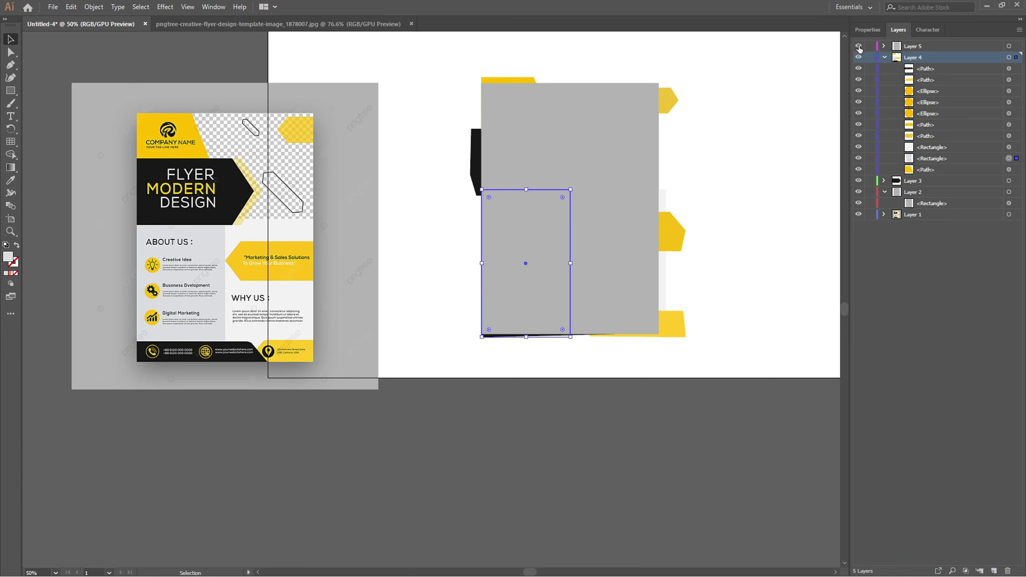
{"action": "left_click", "coordinate": [884, 58]}
{"action": "left_click", "coordinate": [694, 167]}
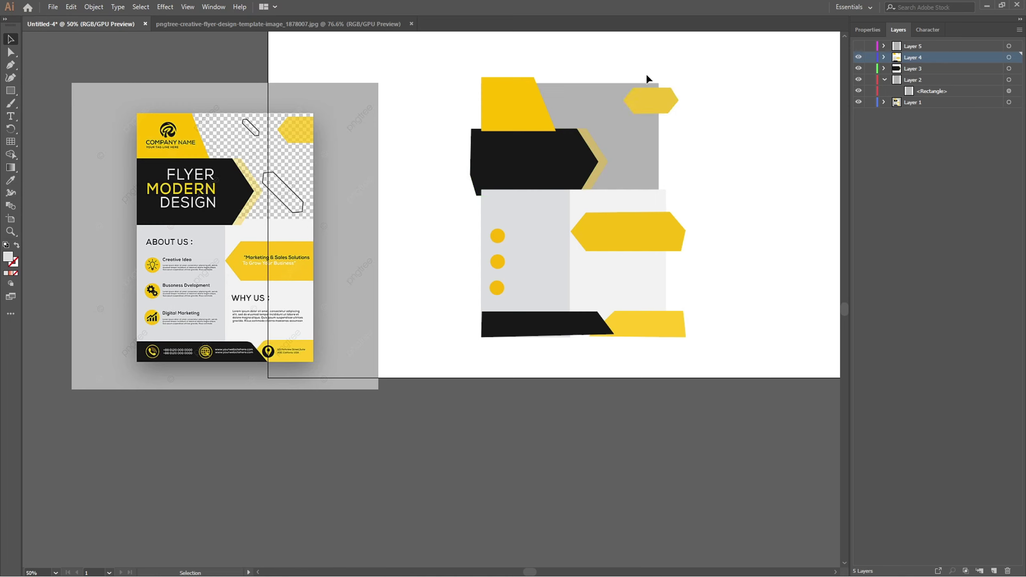
Move the black footer bar down very slightly
{"action": "left_click", "coordinate": [611, 92]}
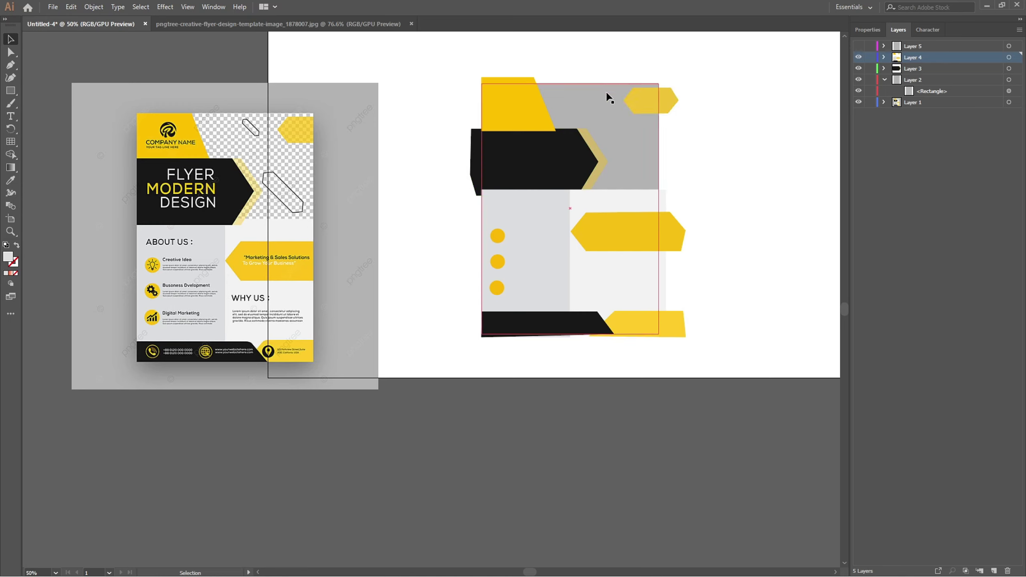
{"action": "scroll", "coordinate": [602, 304], "scroll_direction": "up", "scroll_amount": 3}
{"action": "left_click", "coordinate": [598, 379]}
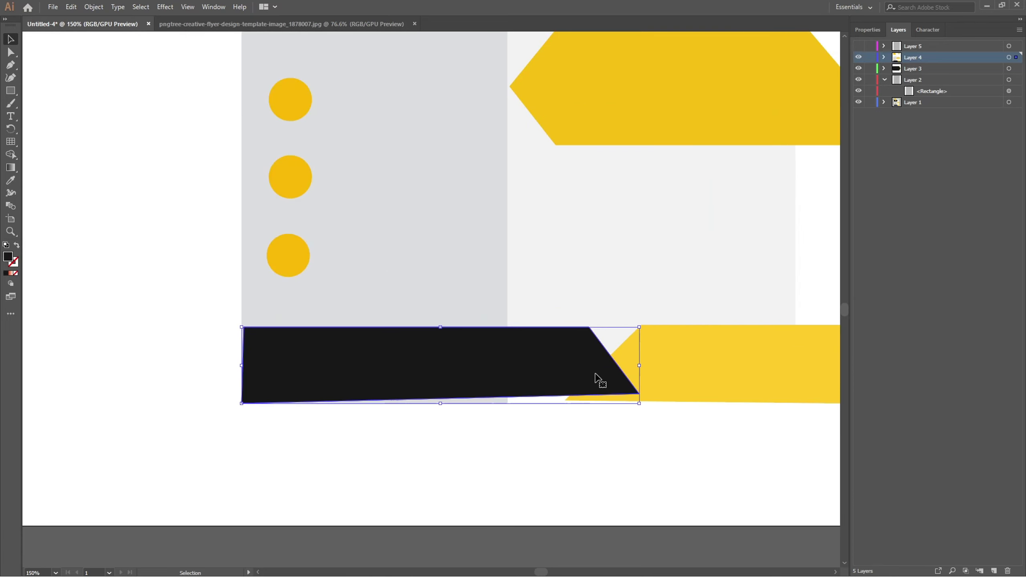
{"action": "left_click_drag", "start_coordinate": [595, 375], "coordinate": [597, 377]}
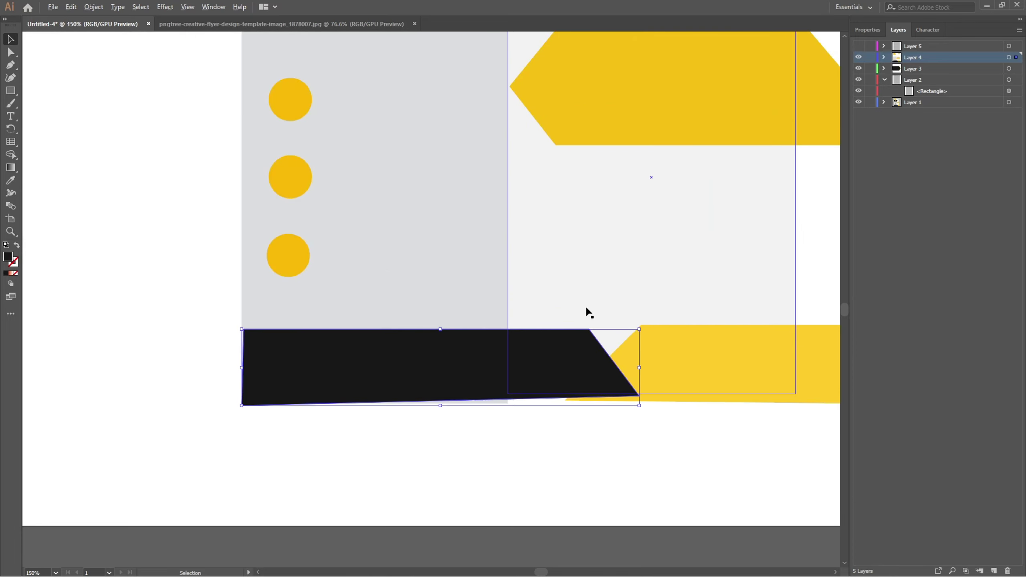
{"action": "scroll", "coordinate": [589, 312], "scroll_direction": "down", "scroll_amount": 4}
{"action": "left_click", "coordinate": [766, 166]}
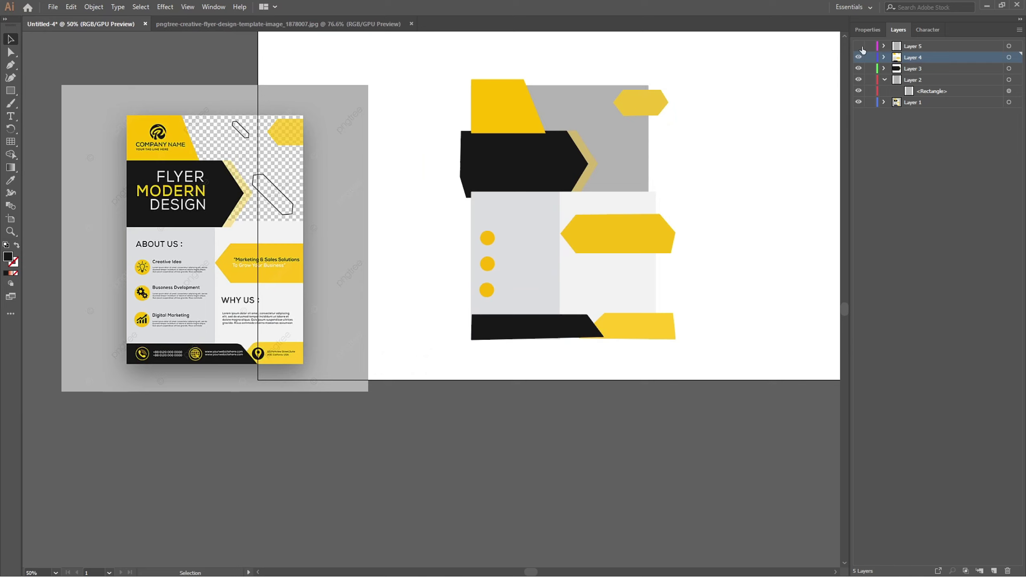
Select all the redrawn flyer shapes, hide Layer 5, and group the remaining shapes together
{"action": "left_click", "coordinate": [861, 48]}
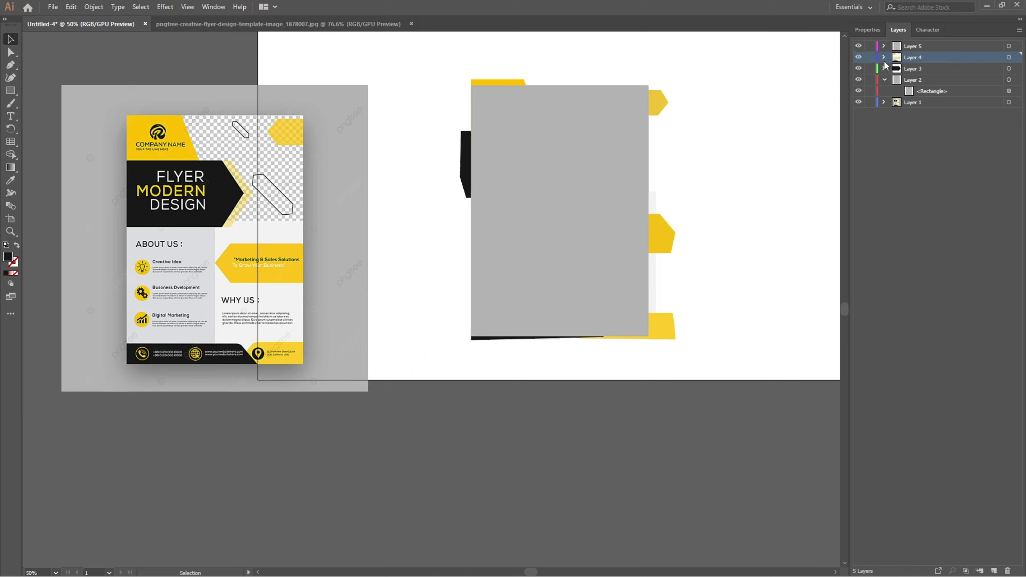
{"action": "left_click", "coordinate": [885, 80]}
{"action": "left_click_drag", "start_coordinate": [455, 61], "coordinate": [735, 382]}
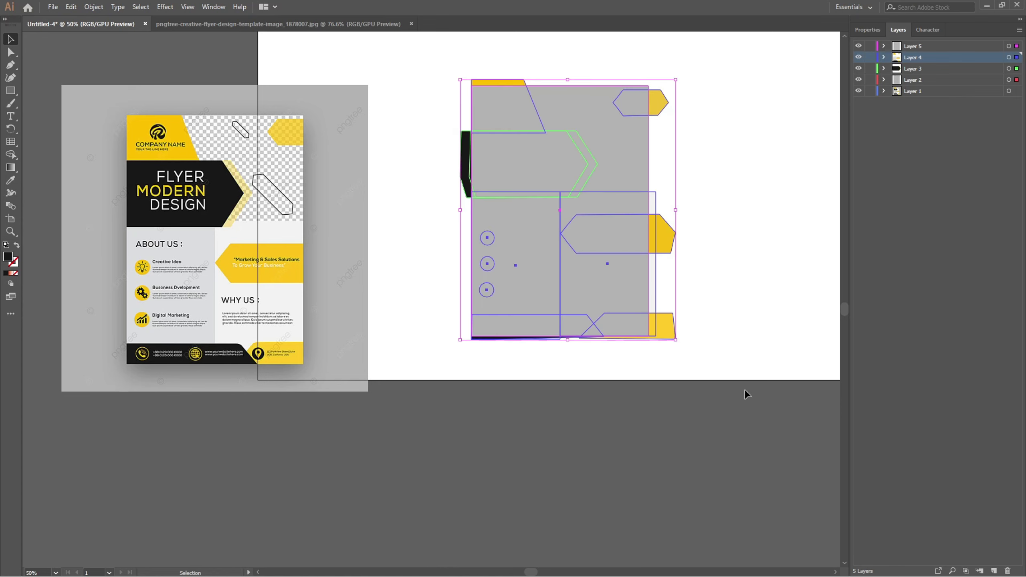
{"action": "left_click", "coordinate": [859, 47]}
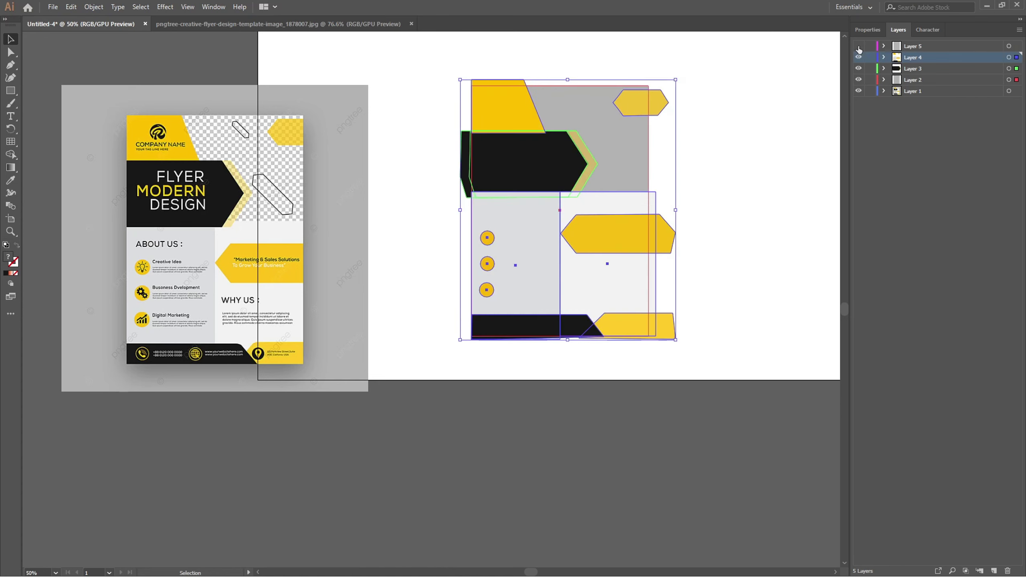
{"action": "key", "text": "a"}
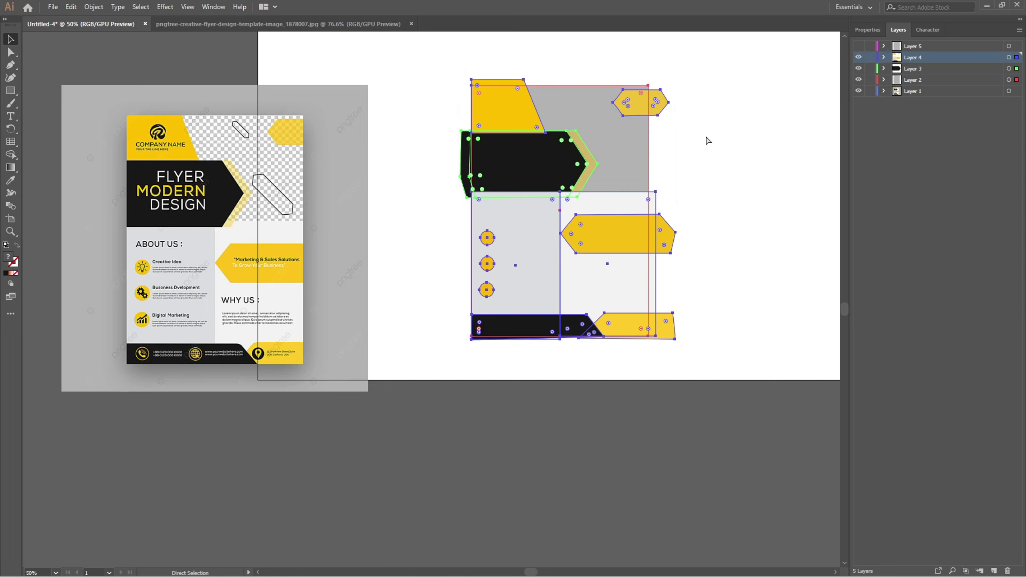
{"action": "key", "text": "ctrl+g"}
{"action": "key", "text": "v"}
{"action": "left_click", "coordinate": [706, 137]}
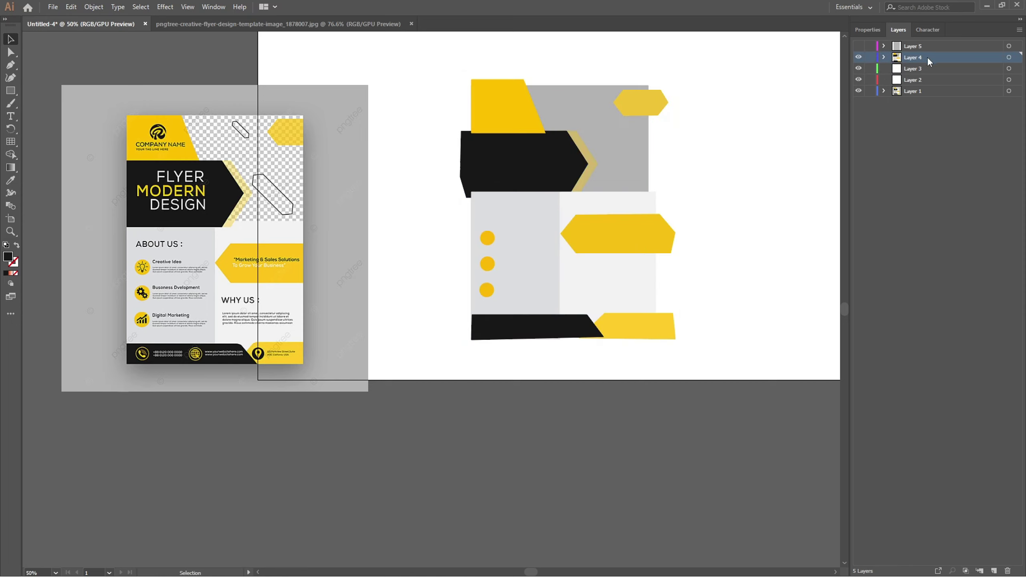
Toggle the visibility of Layer 5 and Layer 4 in turn to compare their contents, leaving both layers shown
{"action": "left_click", "coordinate": [859, 47]}
{"action": "left_click", "coordinate": [859, 47]}
{"action": "left_click", "coordinate": [858, 59]}
{"action": "left_click", "coordinate": [858, 59]}
{"action": "left_click", "coordinate": [859, 47]}
{"action": "left_click", "coordinate": [859, 47]}
{"action": "left_click", "coordinate": [858, 59]}
{"action": "left_click", "coordinate": [859, 59]}
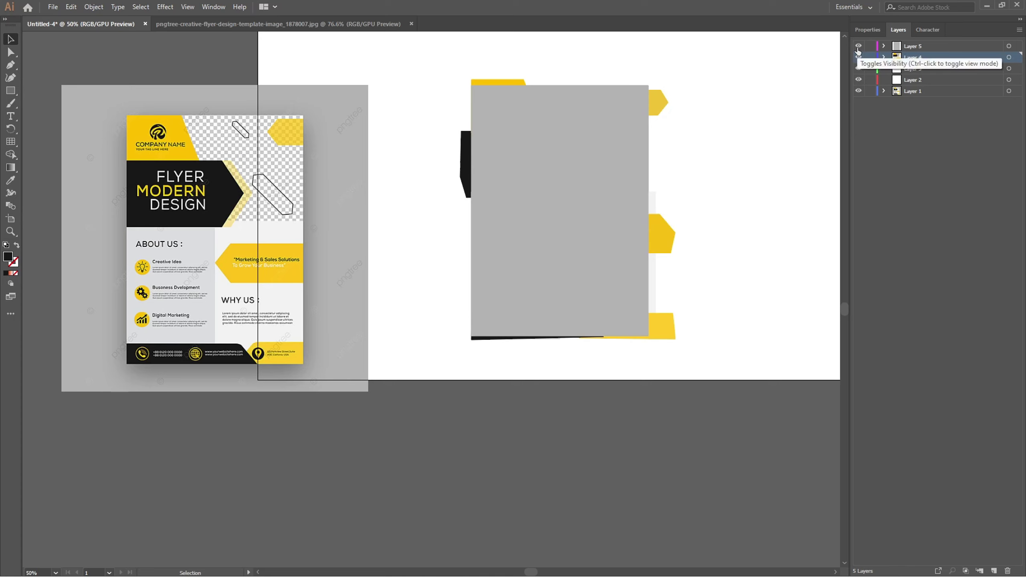
{"action": "left_click", "coordinate": [857, 47]}
{"action": "left_click", "coordinate": [858, 57]}
{"action": "left_click", "coordinate": [858, 57]}
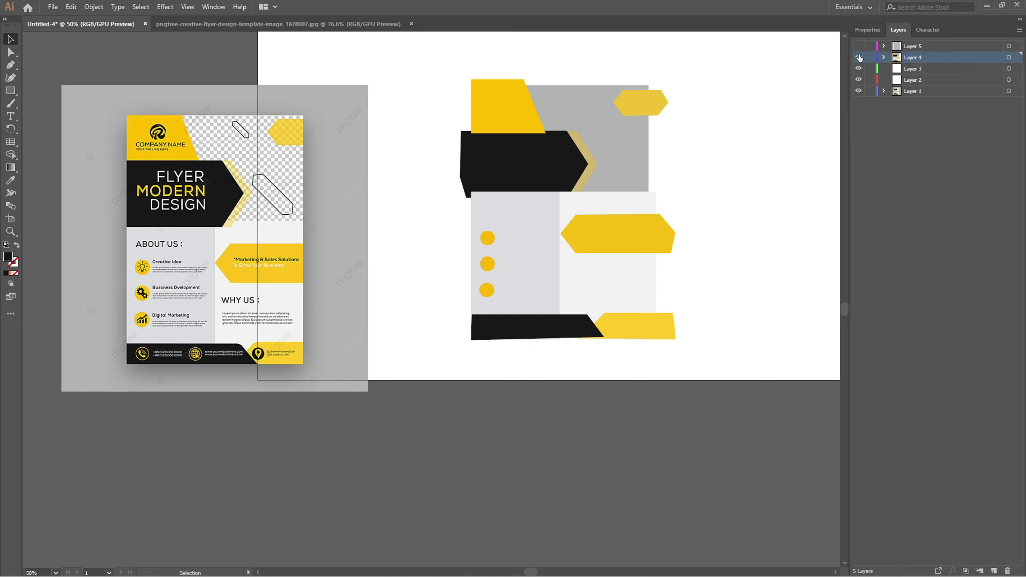
{"action": "left_click", "coordinate": [858, 57]}
{"action": "left_click", "coordinate": [857, 47]}
{"action": "left_click", "coordinate": [858, 48]}
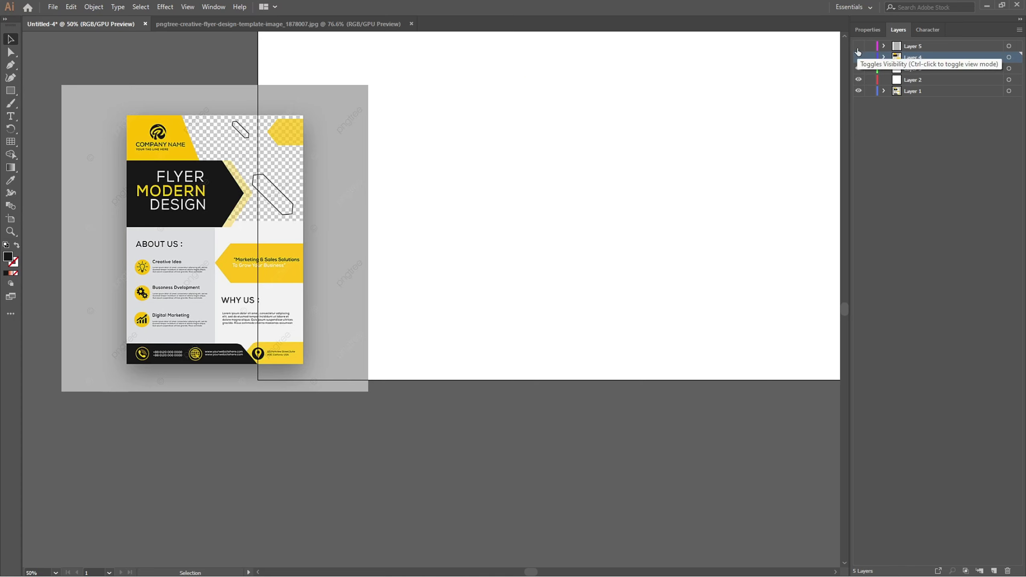
{"action": "left_click", "coordinate": [857, 47]}
{"action": "left_click", "coordinate": [858, 57]}
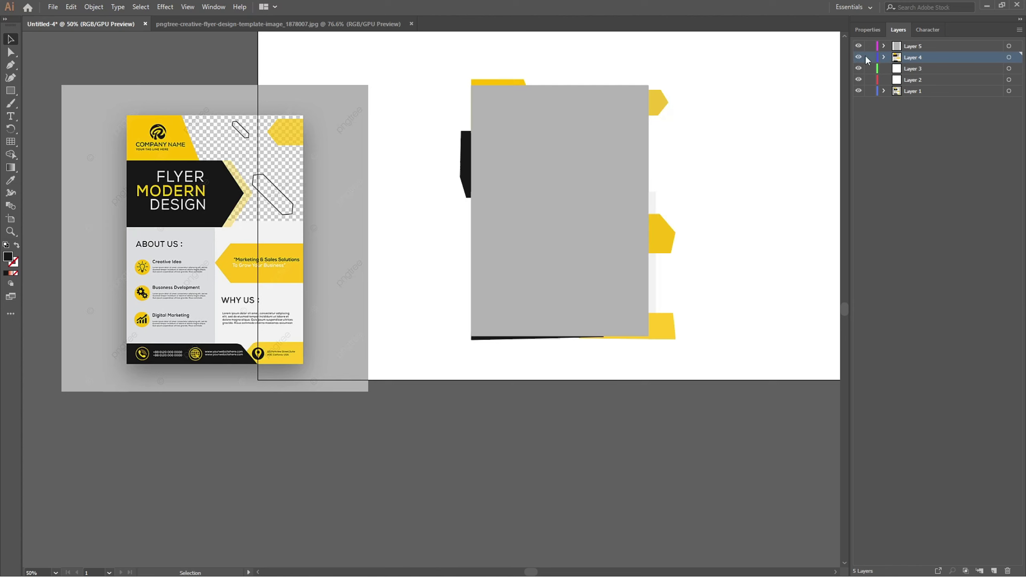
Select the contents of Layers 5 and 4, clip the flyer shapes to the grey rectangle, and expand the resulting clip group
{"action": "left_click", "coordinate": [1008, 46]}
{"action": "left_click", "coordinate": [1008, 57], "text": "shift"}
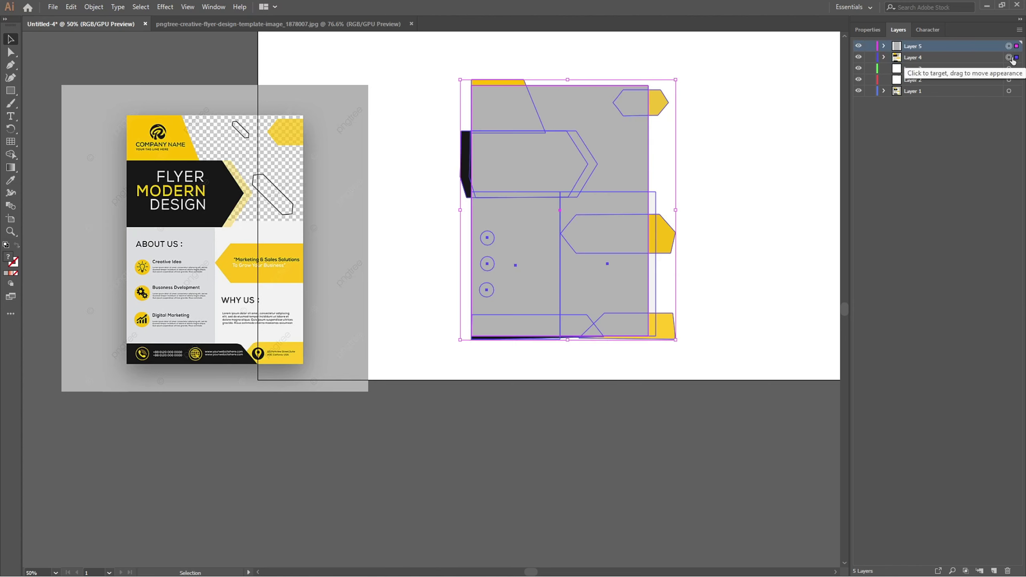
{"action": "right_click", "coordinate": [604, 153]}
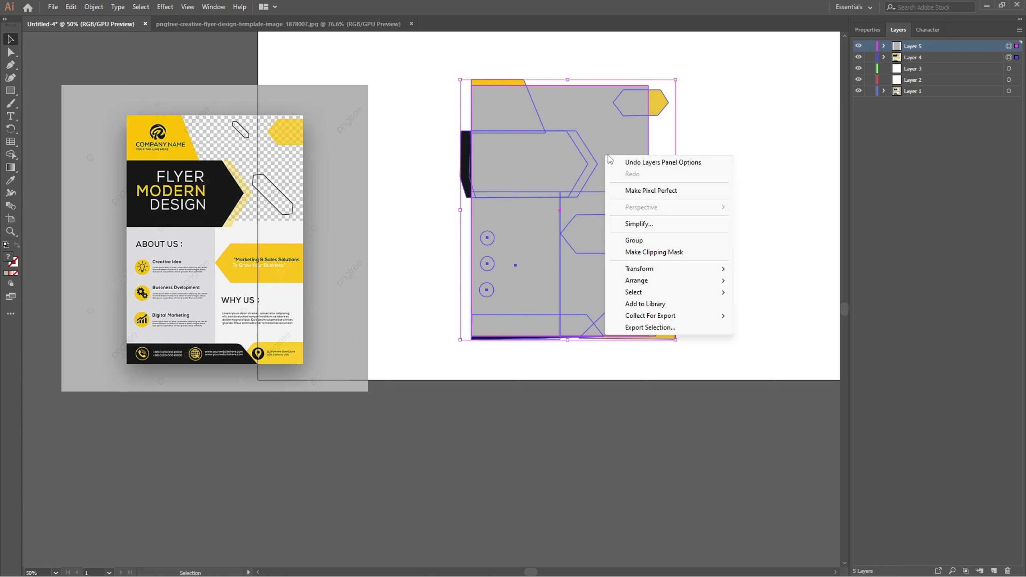
{"action": "left_click", "coordinate": [676, 255]}
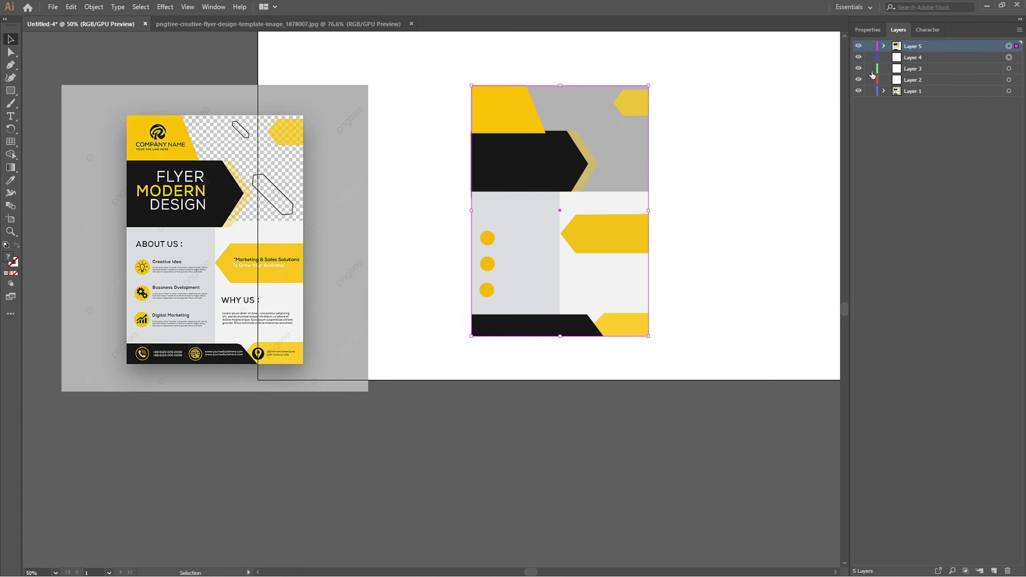
{"action": "left_click", "coordinate": [884, 47]}
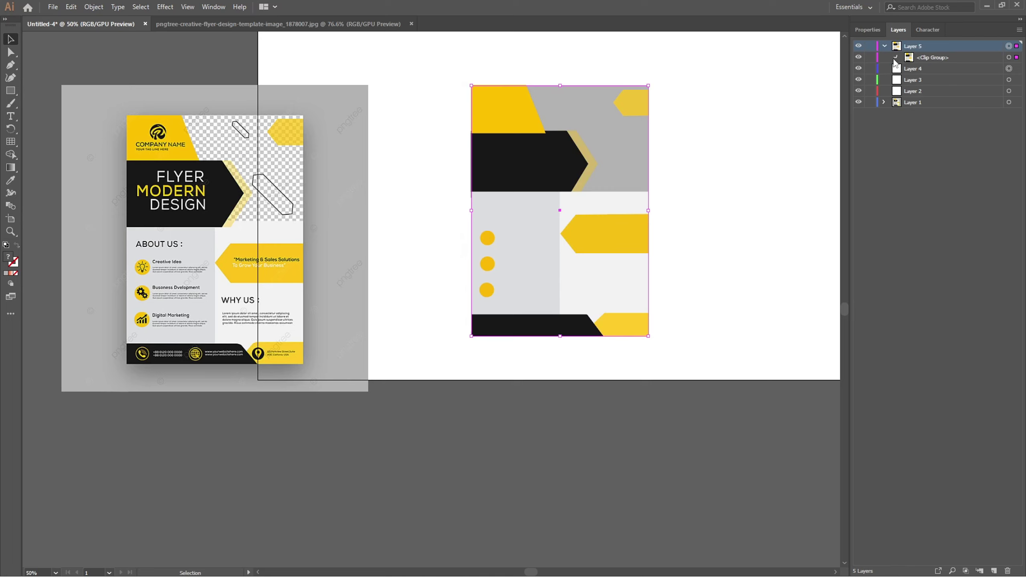
{"action": "left_click", "coordinate": [896, 57]}
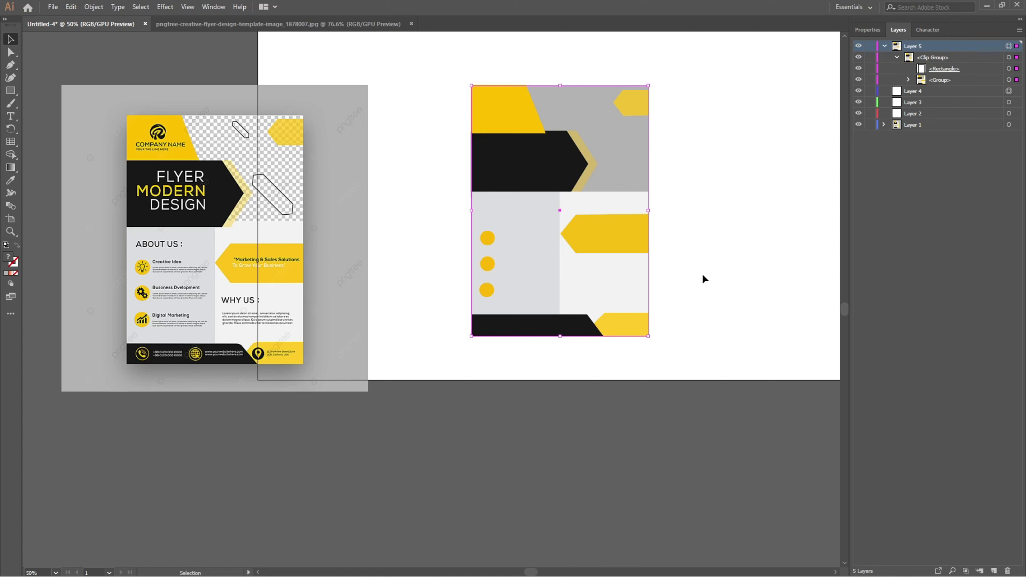
Examine the clipped flyer's edges and the joint between the yellow header shape and the black arrow band
{"action": "left_click", "coordinate": [473, 285]}
{"action": "scroll", "coordinate": [540, 283], "scroll_direction": "up", "scroll_amount": 1}
{"action": "scroll", "coordinate": [541, 288], "scroll_direction": "down", "scroll_amount": 1}
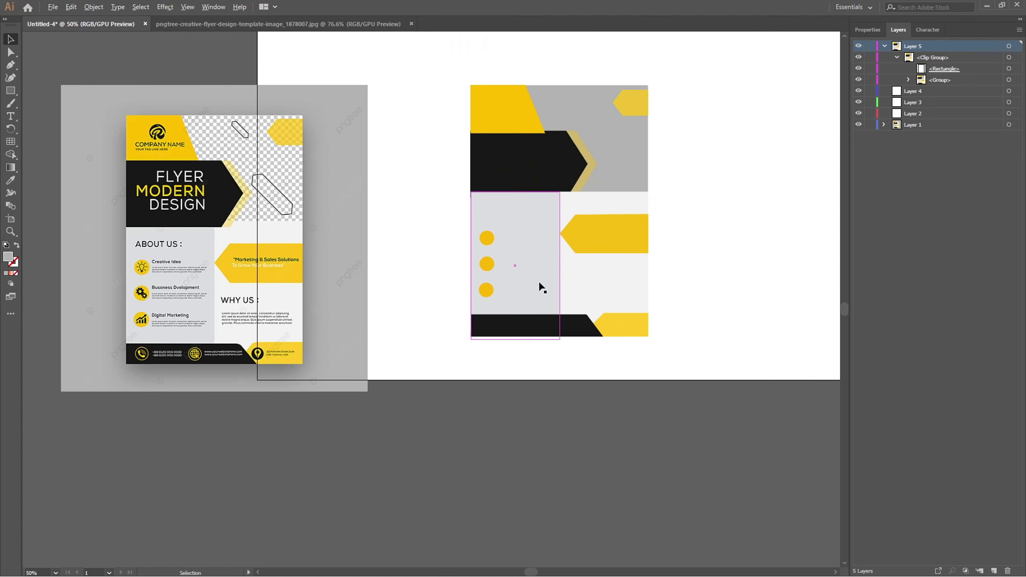
{"action": "left_click", "coordinate": [480, 169]}
{"action": "scroll", "coordinate": [478, 167], "scroll_direction": "up", "scroll_amount": 3}
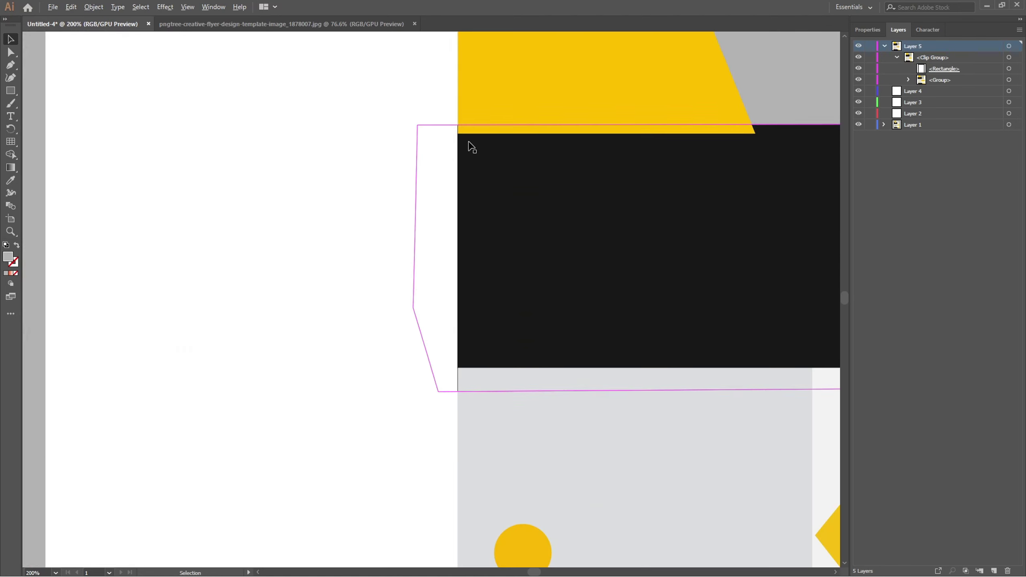
{"action": "scroll", "coordinate": [469, 147], "scroll_direction": "down", "scroll_amount": 2}
{"action": "scroll", "coordinate": [468, 167], "scroll_direction": "down", "scroll_amount": 2}
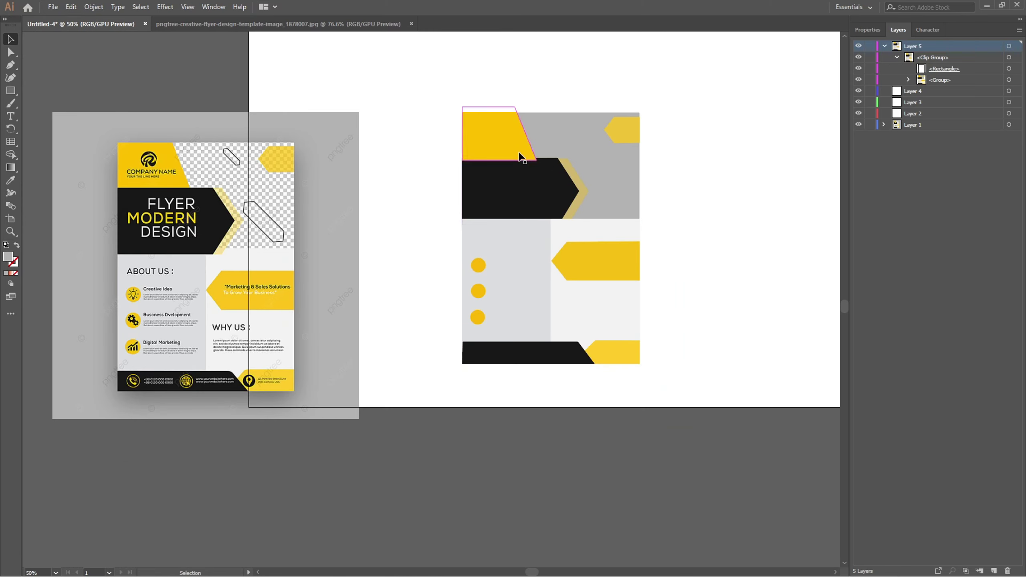
{"action": "scroll", "coordinate": [559, 193], "scroll_direction": "up", "scroll_amount": 3}
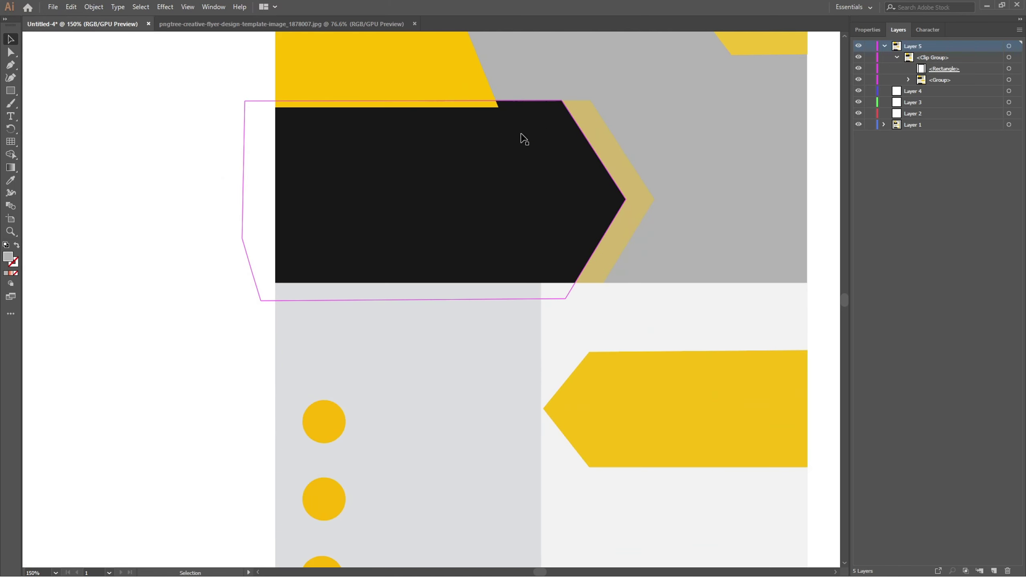
{"action": "left_click", "coordinate": [462, 94]}
{"action": "left_click", "coordinate": [461, 94]}
{"action": "scroll", "coordinate": [457, 112], "scroll_direction": "up", "scroll_amount": 4}
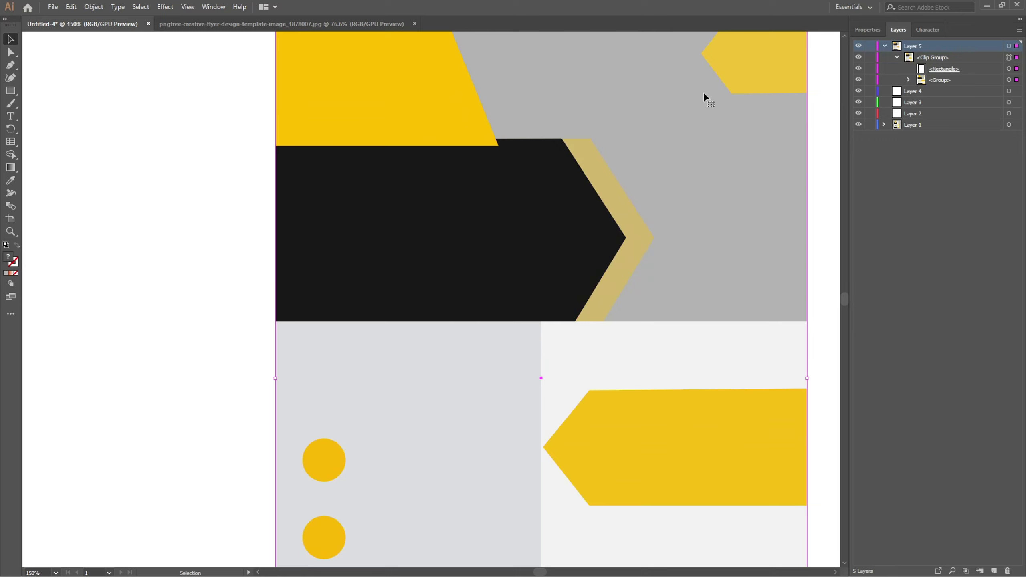
Expand the group inside the clip group and nudge the yellow header shape up to meet the black band's top edge
{"action": "left_click", "coordinate": [908, 81]}
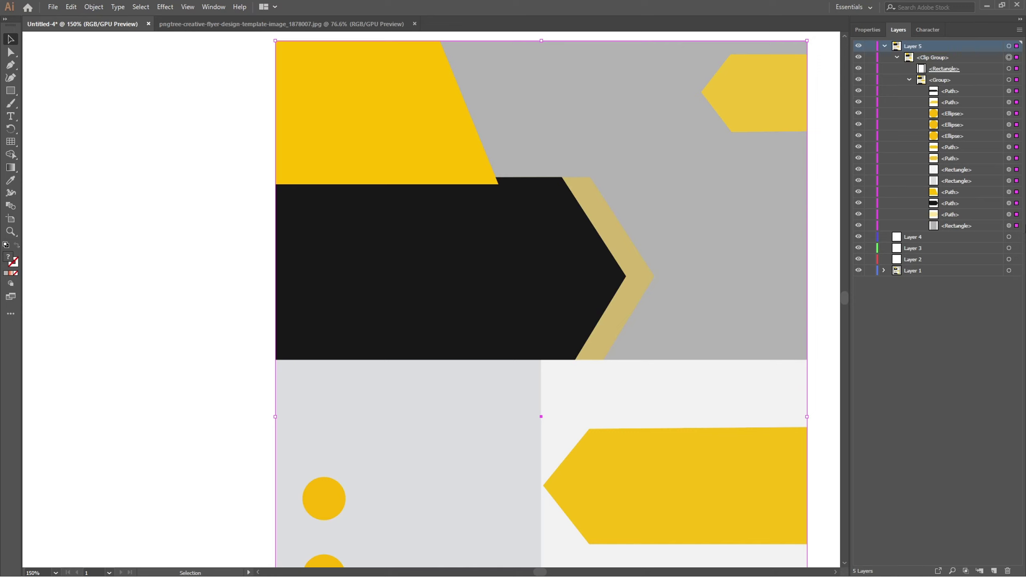
{"action": "left_click", "coordinate": [1017, 192]}
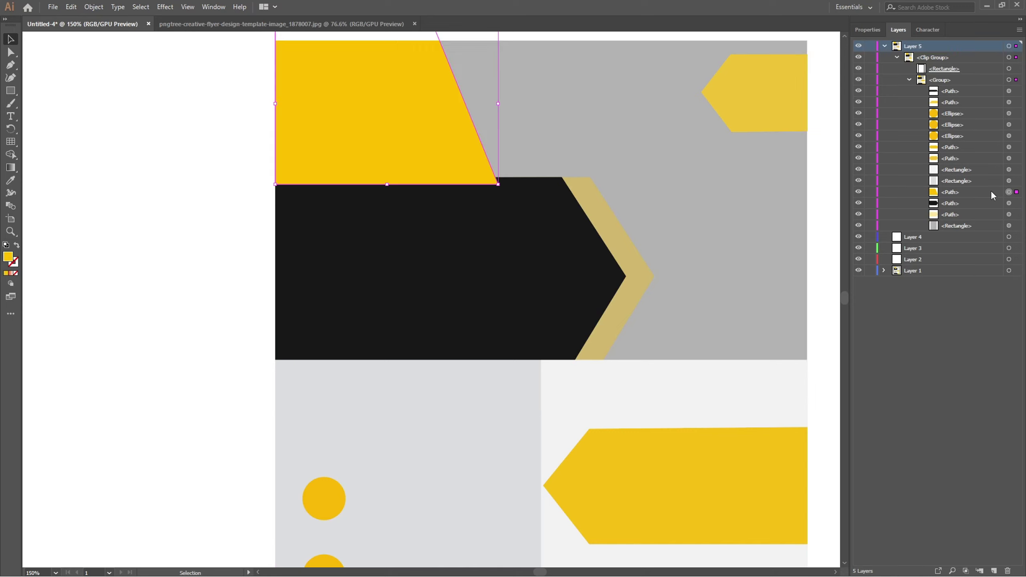
{"action": "key", "text": "Up"}
{"action": "key", "text": "Up"}
{"action": "key", "text": "Up"}
{"action": "key", "text": "Up"}
{"action": "key", "text": "Up"}
{"action": "key", "text": "Up"}
{"action": "key", "text": "Up"}
{"action": "key", "text": "Up"}
{"action": "key", "text": "Up"}
{"action": "key", "text": "Up"}
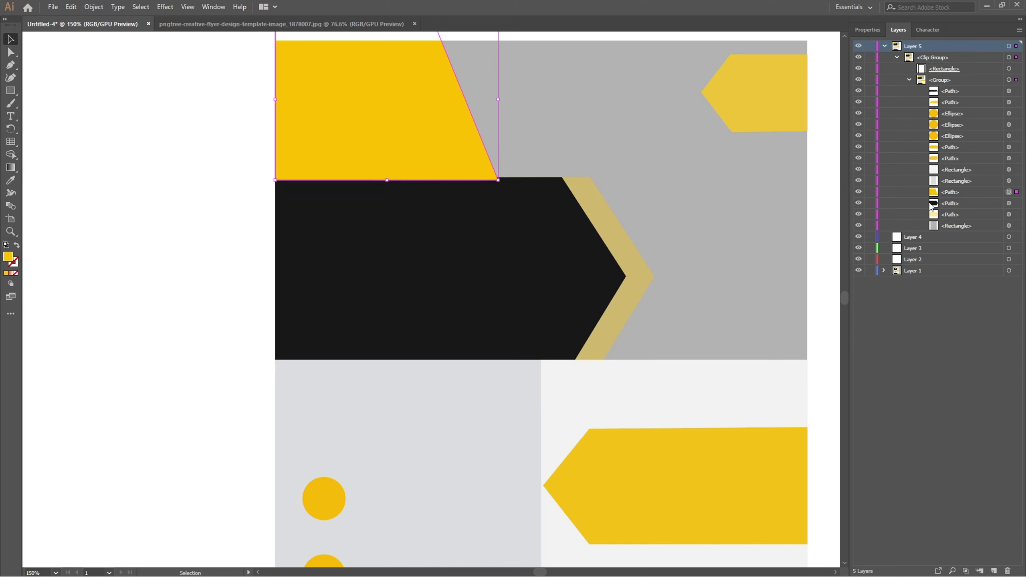
{"action": "key", "text": "Up"}
{"action": "key", "text": "Up"}
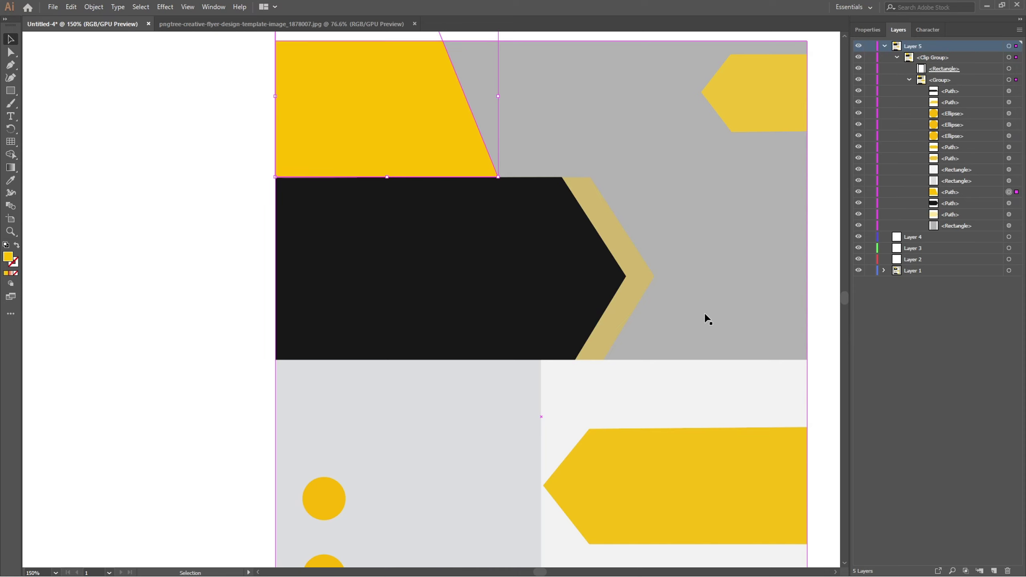
Compare the corner shapes of the reference flyer with those of the redrawn copy
{"action": "scroll", "coordinate": [707, 319], "scroll_direction": "down", "scroll_amount": 1}
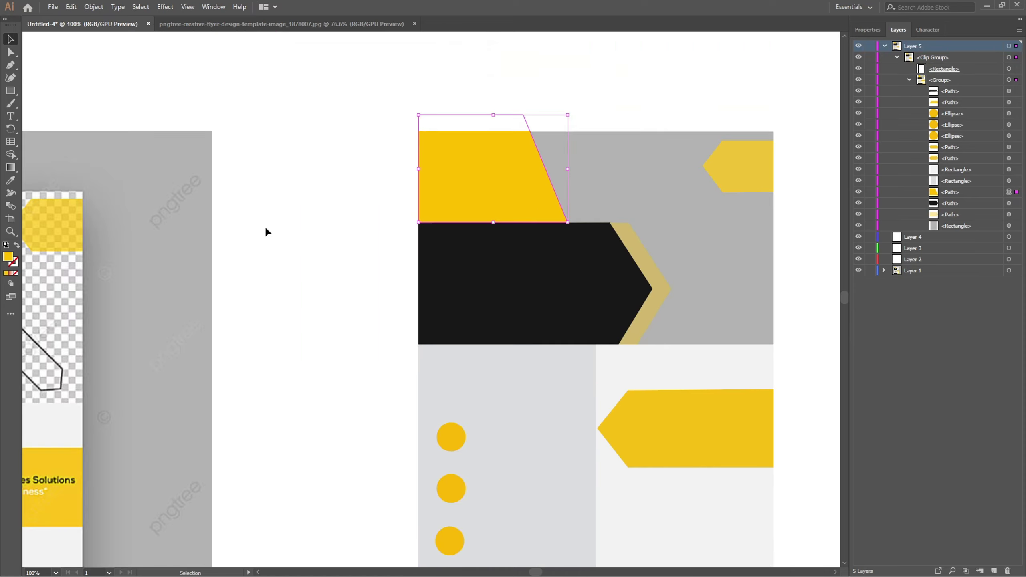
{"action": "key", "text": "a"}
{"action": "scroll", "coordinate": [265, 226], "scroll_direction": "left", "scroll_amount": 1}
{"action": "scroll", "coordinate": [273, 228], "scroll_direction": "left", "scroll_amount": 2}
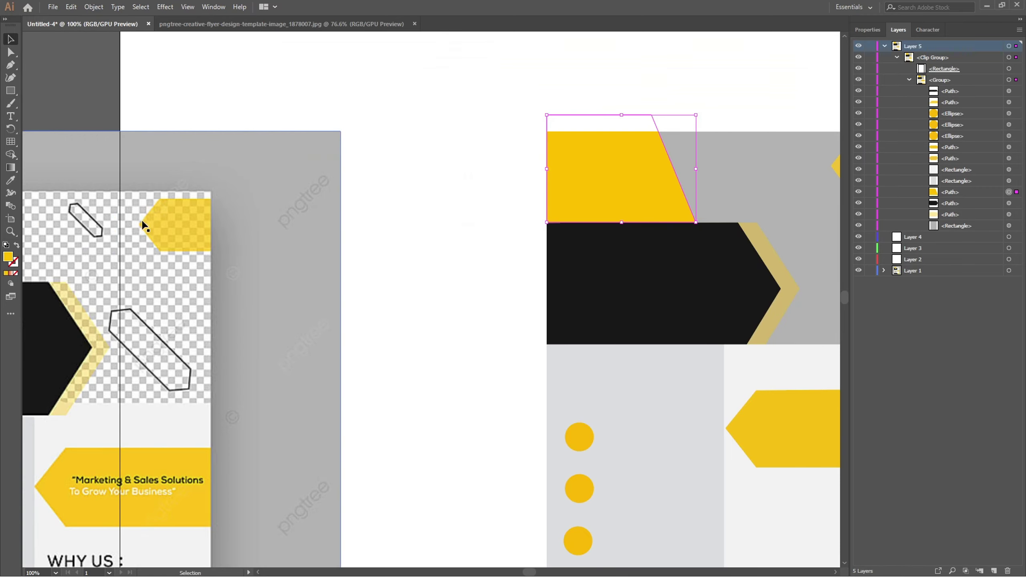
{"action": "scroll", "coordinate": [352, 350], "scroll_direction": "right", "scroll_amount": 2}
{"action": "scroll", "coordinate": [352, 349], "scroll_direction": "left", "scroll_amount": 4}
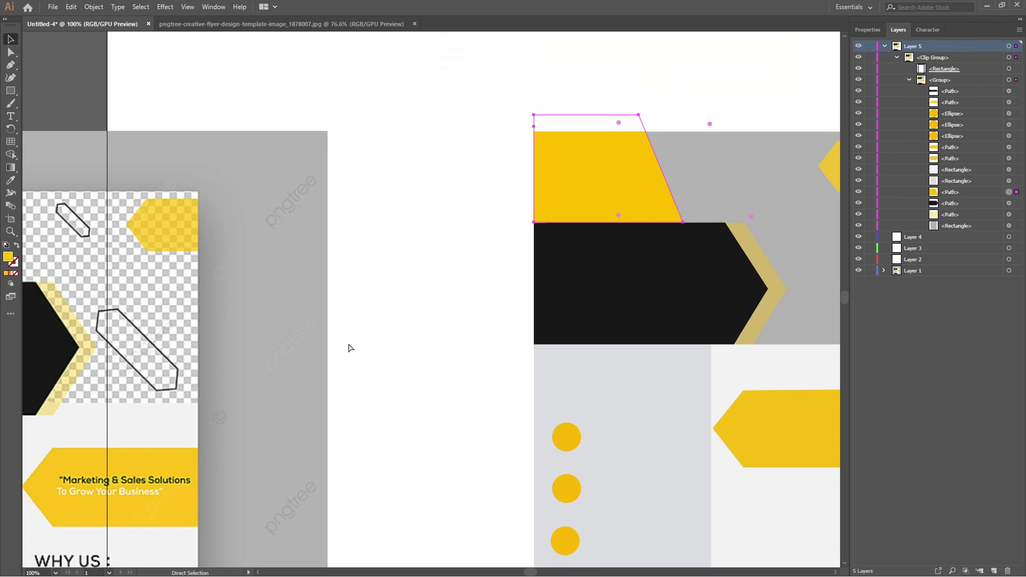
{"action": "scroll", "coordinate": [351, 349], "scroll_direction": "left", "scroll_amount": 3}
{"action": "key", "text": "v"}
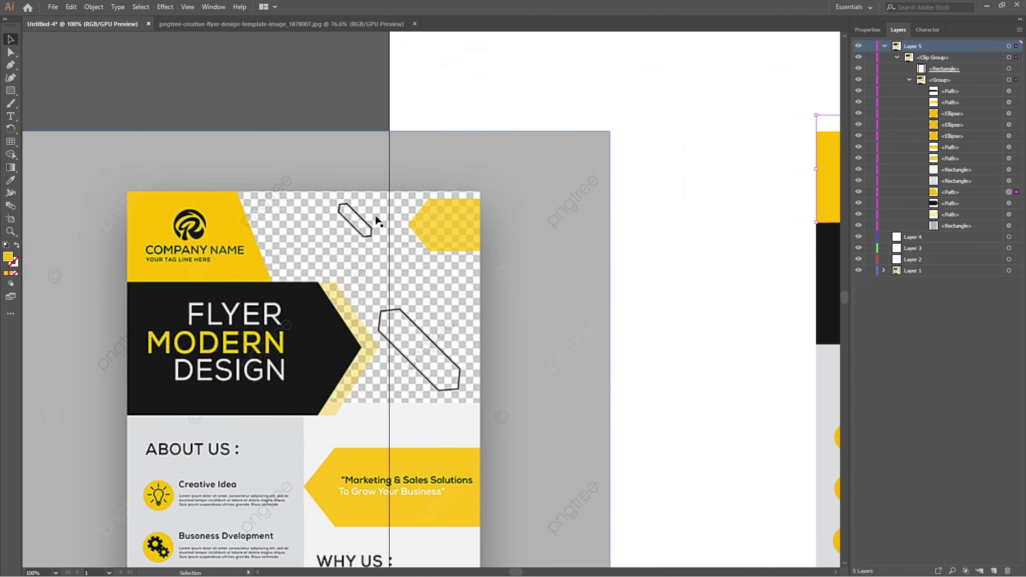
{"action": "scroll", "coordinate": [412, 247], "scroll_direction": "down", "scroll_amount": 1}
{"action": "scroll", "coordinate": [412, 247], "scroll_direction": "down", "scroll_amount": 5}
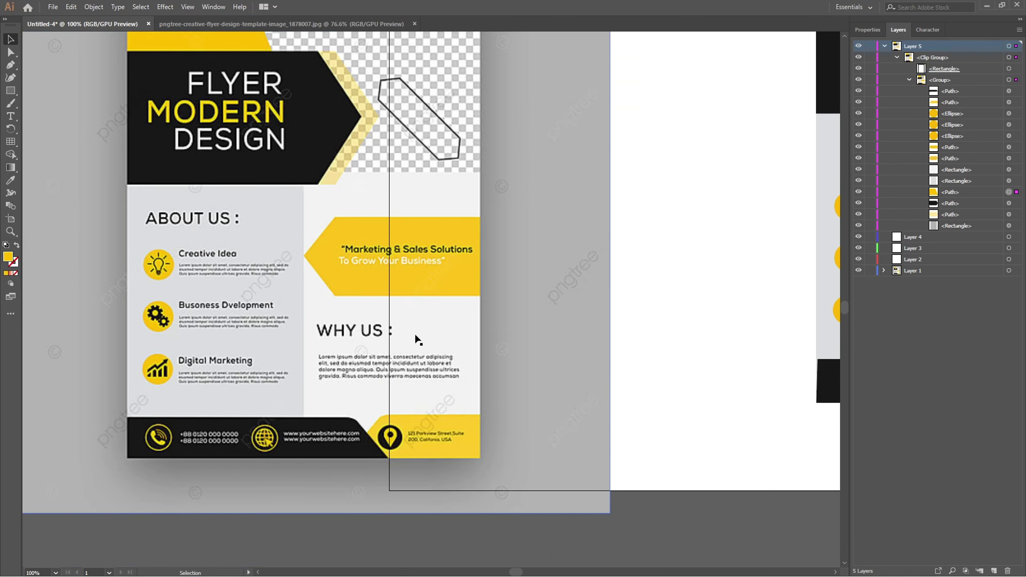
{"action": "scroll", "coordinate": [412, 334], "scroll_direction": "down", "scroll_amount": 2}
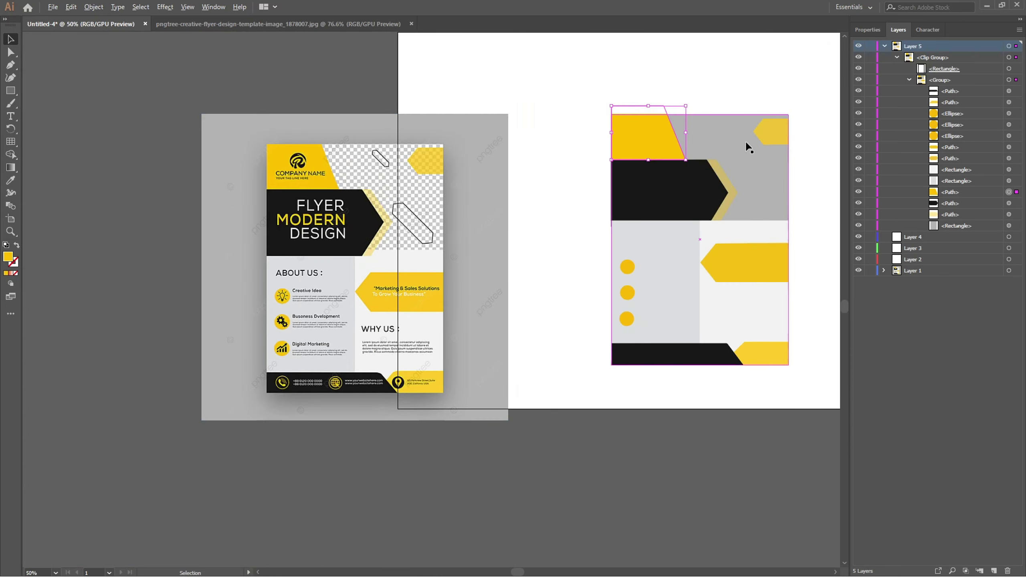
Select the small yellow hexagon in the flyer's upper right corner within the clip group and slightly round its left tip
{"action": "scroll", "coordinate": [746, 147], "scroll_direction": "up", "scroll_amount": 2}
{"action": "scroll", "coordinate": [748, 148], "scroll_direction": "up", "scroll_amount": 2}
{"action": "scroll", "coordinate": [747, 146], "scroll_direction": "right", "scroll_amount": 5}
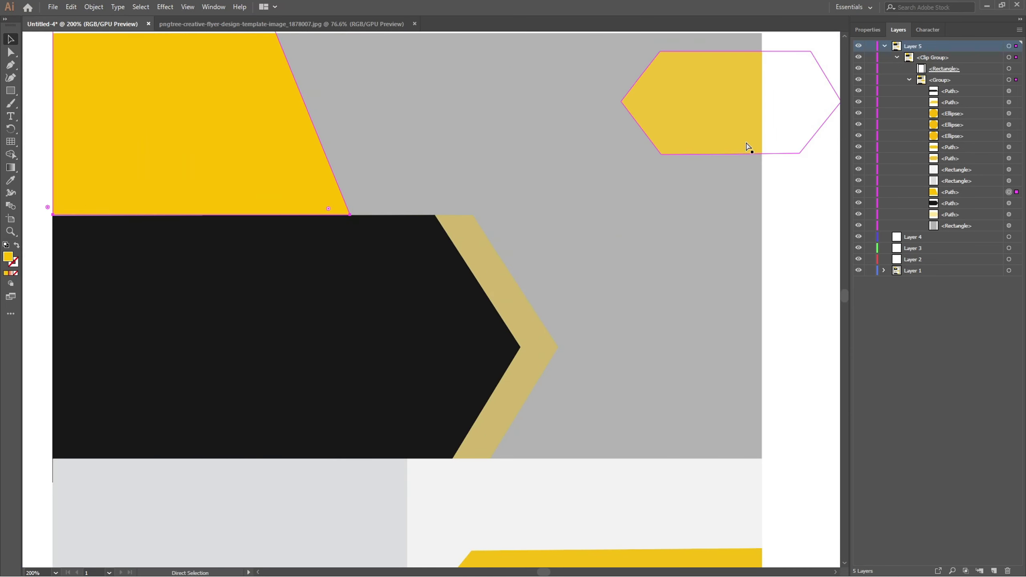
{"action": "left_click", "coordinate": [625, 107]}
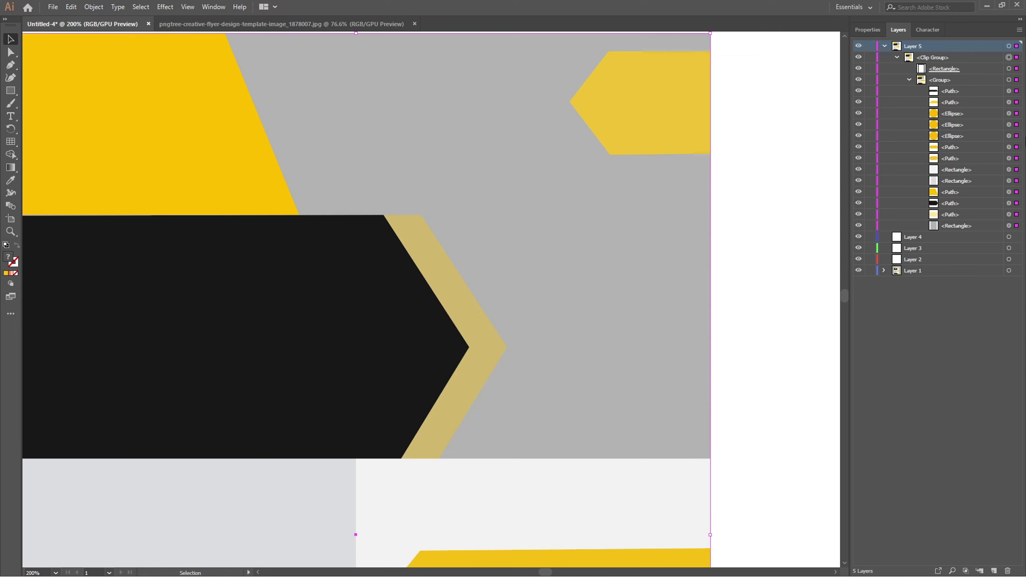
{"action": "left_click", "coordinate": [1017, 215]}
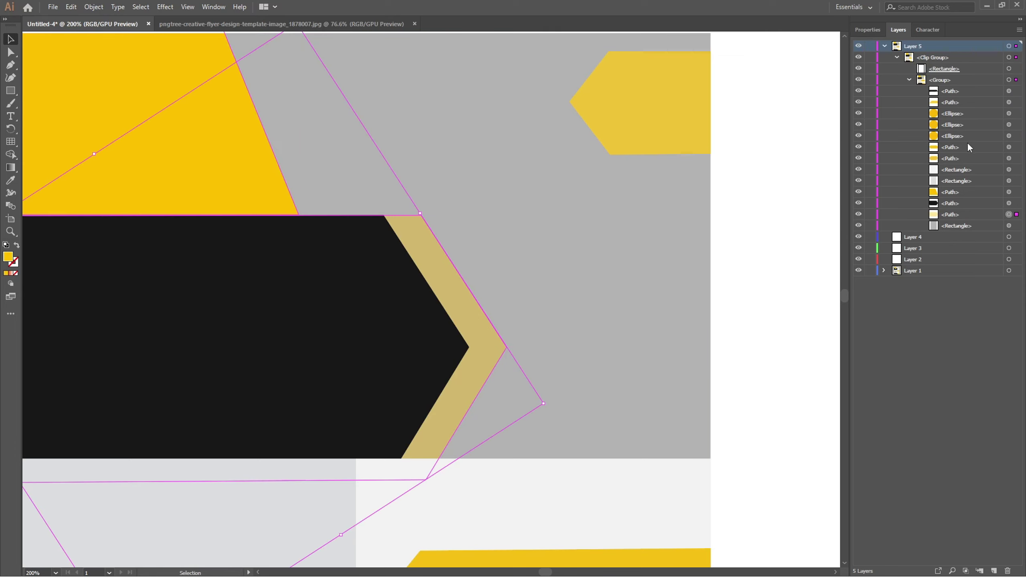
{"action": "left_click", "coordinate": [1009, 147]}
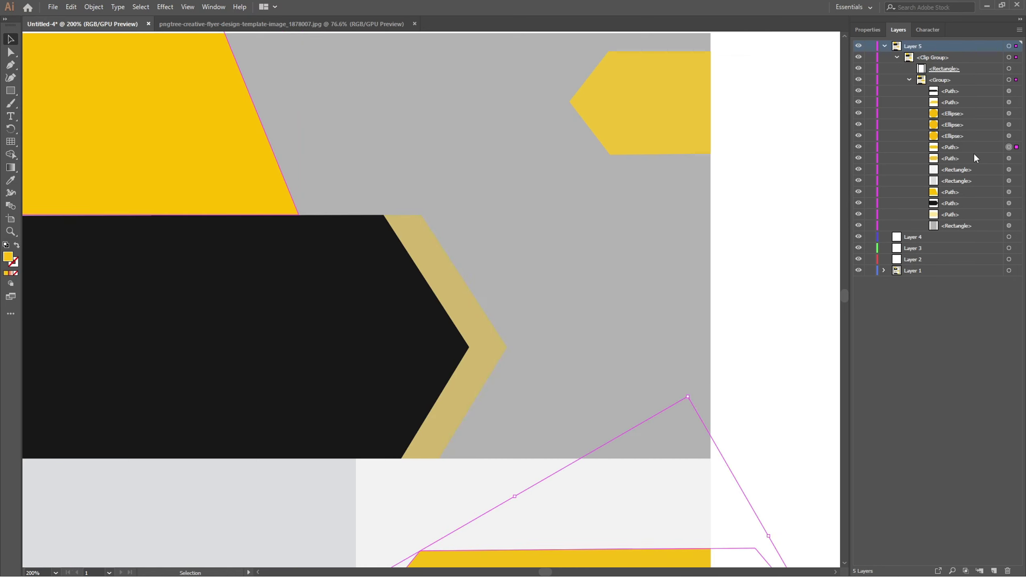
{"action": "left_click", "coordinate": [1010, 158]}
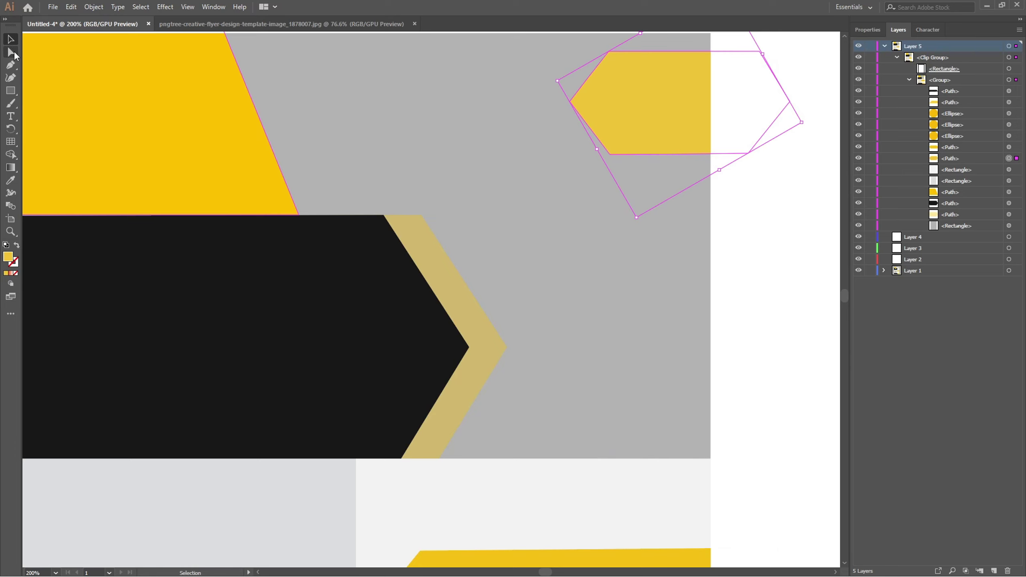
{"action": "left_click", "coordinate": [11, 52]}
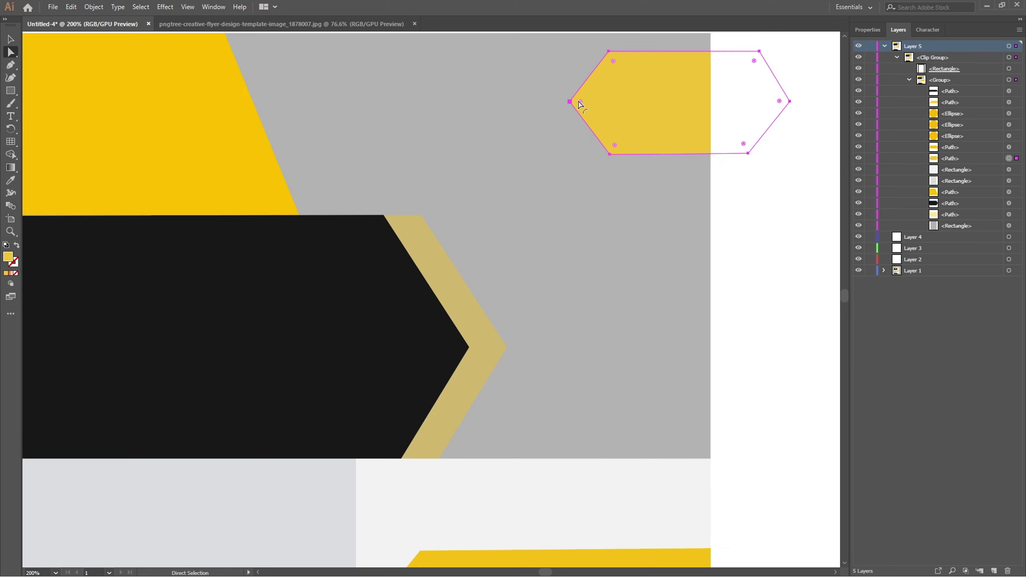
{"action": "left_click_drag", "start_coordinate": [580, 105], "coordinate": [585, 105]}
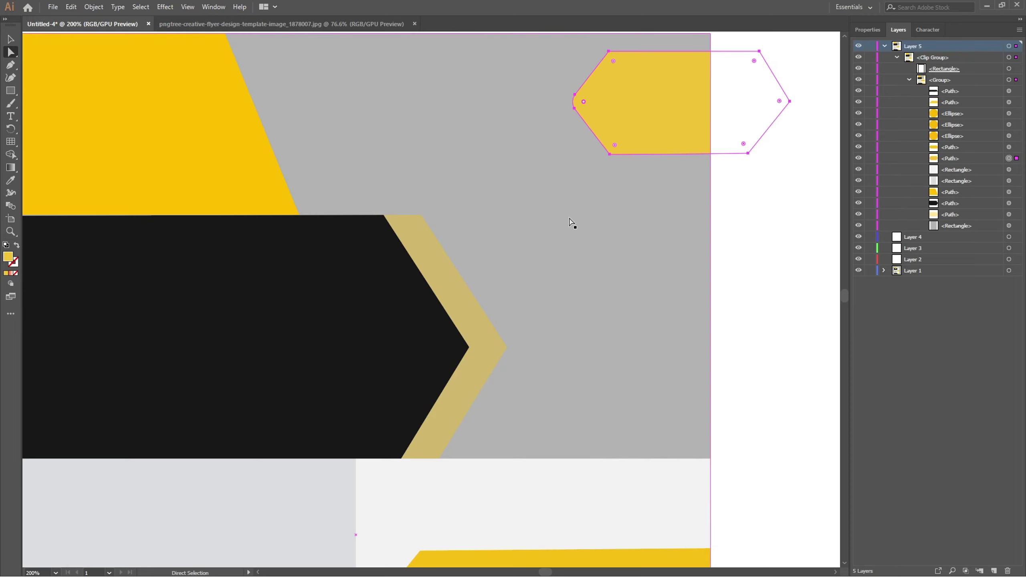
Round the yellow footer shape's upper left corner and the black footer bar's upper right corner
{"action": "scroll", "coordinate": [570, 224], "scroll_direction": "down", "scroll_amount": 8}
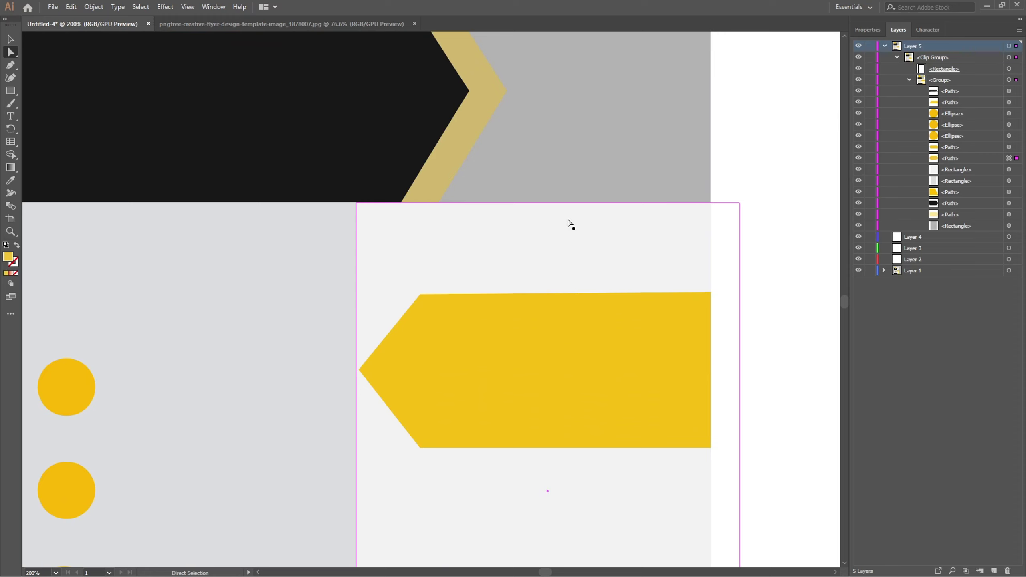
{"action": "scroll", "coordinate": [570, 224], "scroll_direction": "down", "scroll_amount": 5}
{"action": "scroll", "coordinate": [567, 247], "scroll_direction": "up", "scroll_amount": 3}
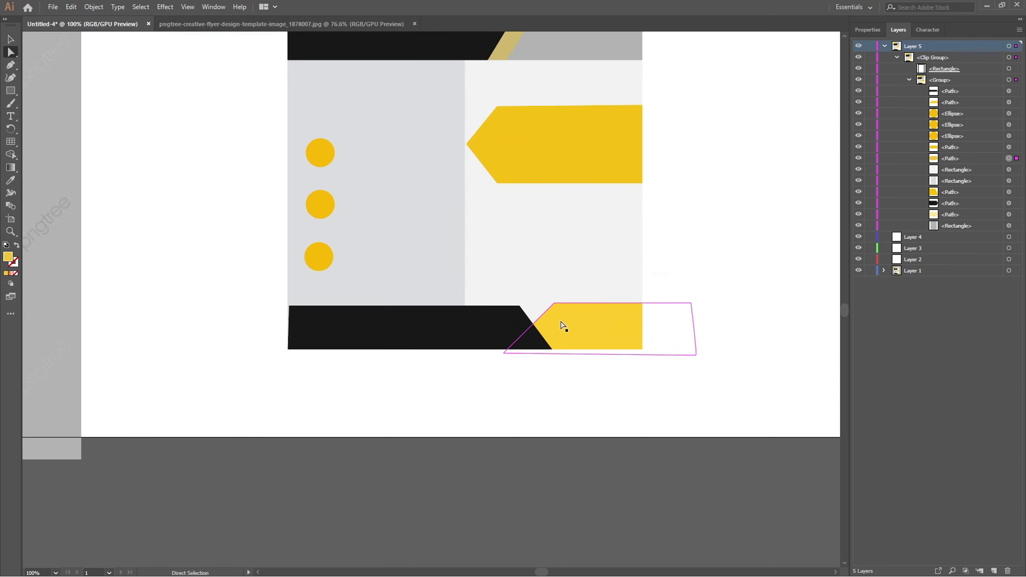
{"action": "left_click", "coordinate": [564, 325]}
{"action": "left_click_drag", "start_coordinate": [559, 314], "coordinate": [512, 329]}
{"action": "left_click", "coordinate": [491, 326]}
{"action": "left_click", "coordinate": [597, 380]}
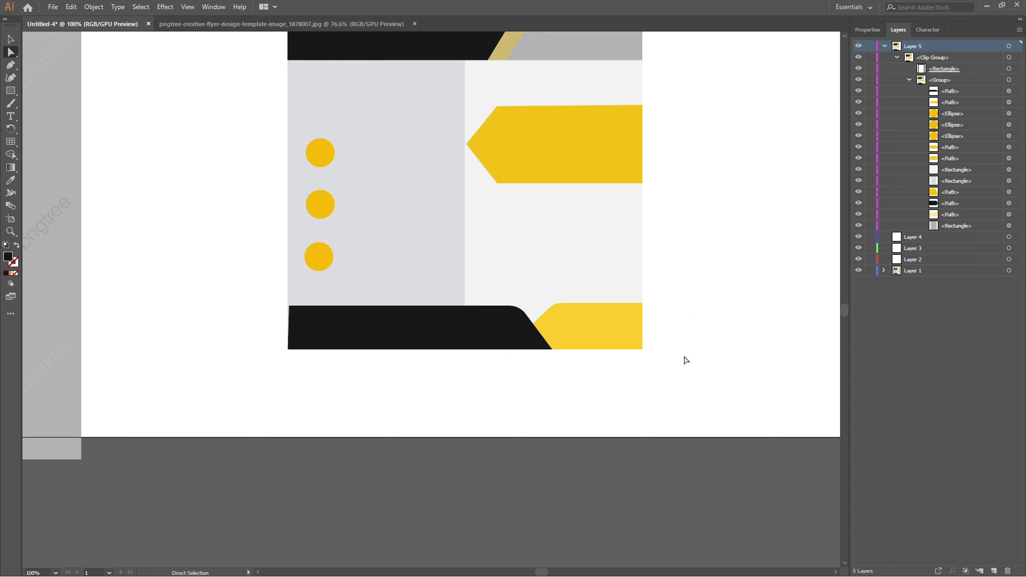
Stretch the black footer bar outward past the page's left edge to close its slanted gap
{"action": "left_click", "coordinate": [325, 349]}
{"action": "scroll", "coordinate": [302, 337], "scroll_direction": "up", "scroll_amount": 4}
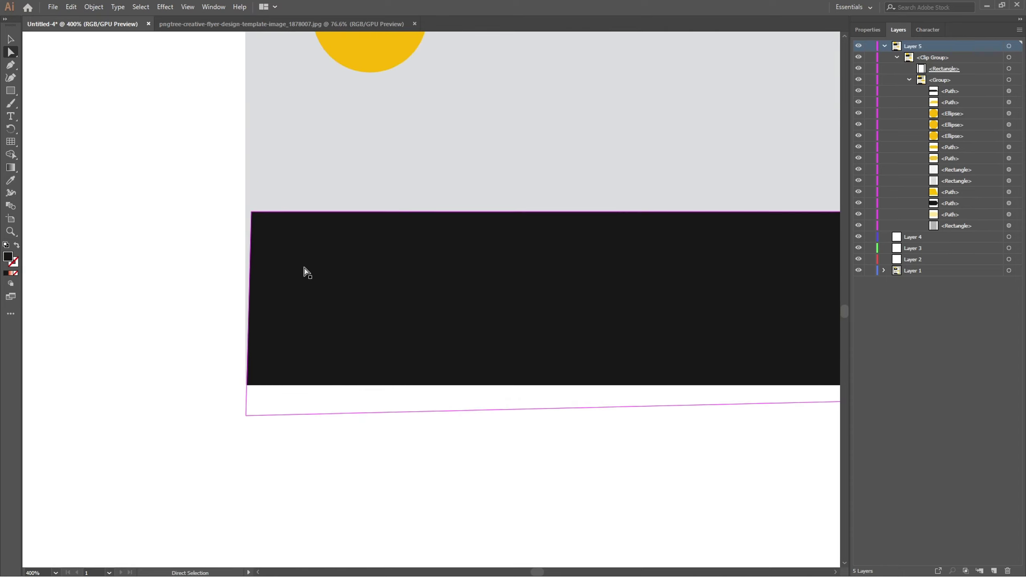
{"action": "left_click", "coordinate": [10, 40]}
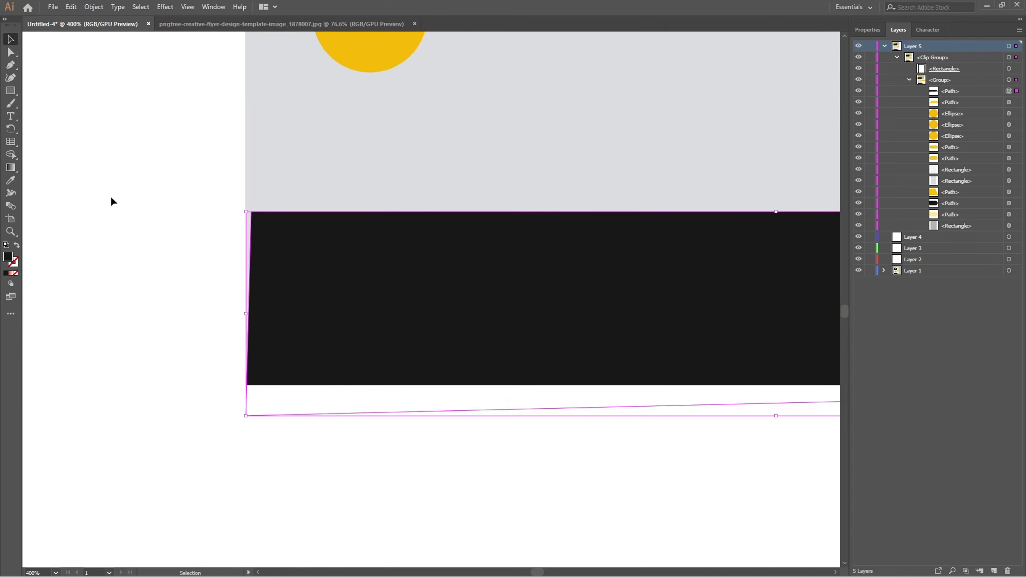
{"action": "left_click_drag", "start_coordinate": [245, 314], "coordinate": [234, 314]}
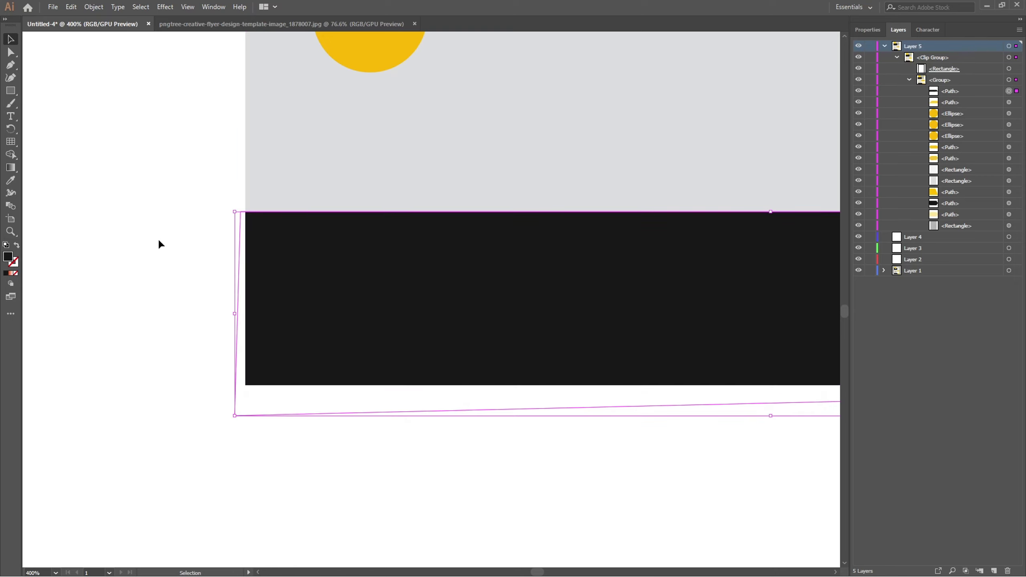
{"action": "left_click", "coordinate": [159, 243]}
{"action": "left_click", "coordinate": [279, 296]}
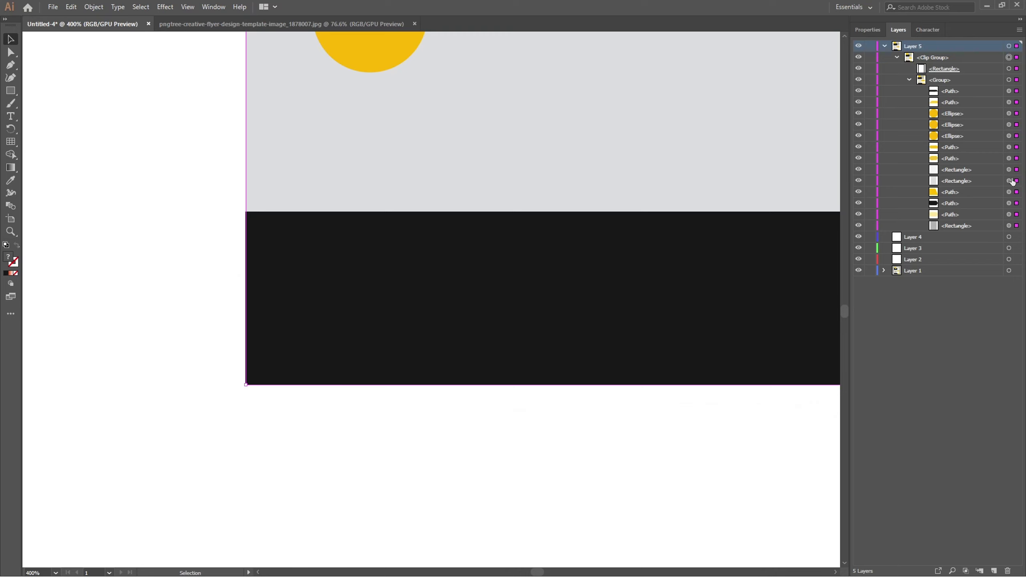
{"action": "left_click", "coordinate": [1016, 91]}
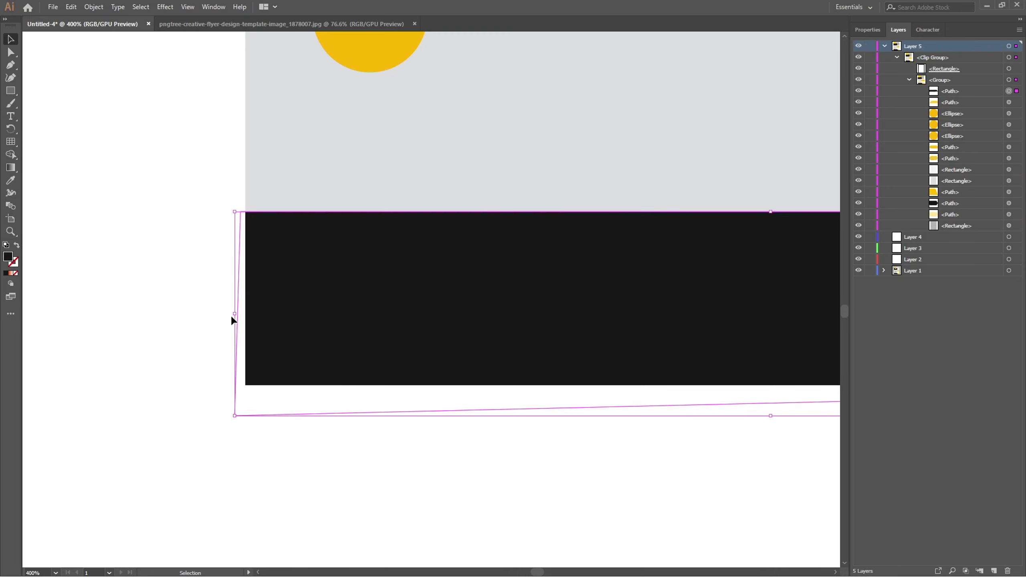
{"action": "left_click_drag", "start_coordinate": [236, 315], "coordinate": [175, 315]}
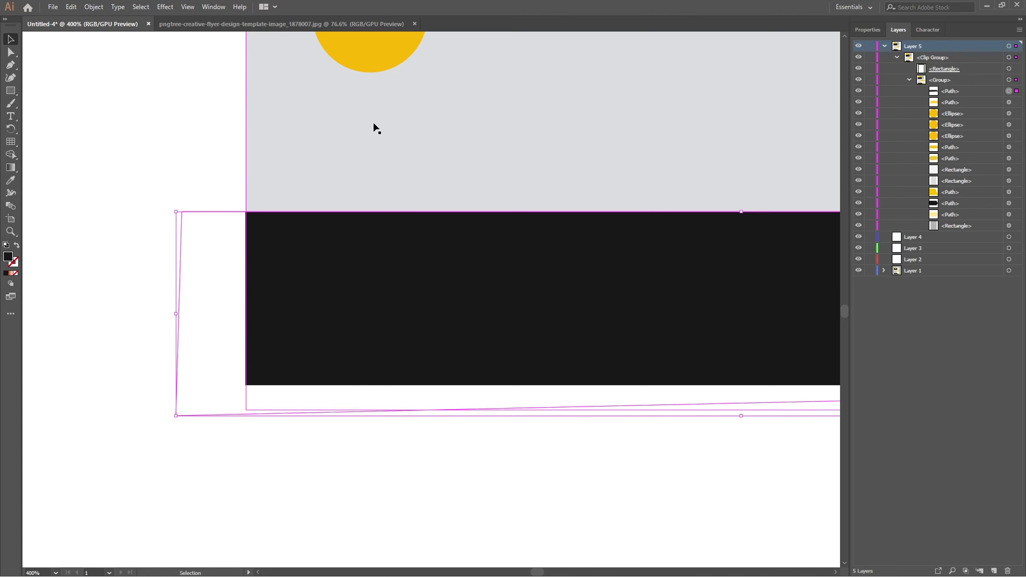
{"action": "scroll", "coordinate": [373, 238], "scroll_direction": "down", "scroll_amount": 2}
{"action": "scroll", "coordinate": [373, 239], "scroll_direction": "down", "scroll_amount": 3}
{"action": "scroll", "coordinate": [373, 238], "scroll_direction": "up", "scroll_amount": 3}
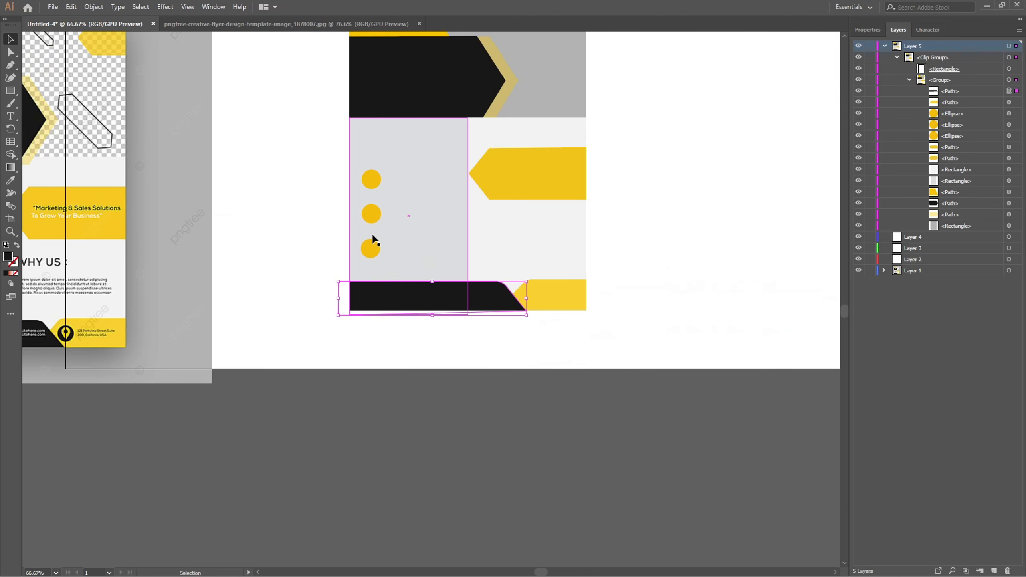
{"action": "scroll", "coordinate": [495, 256], "scroll_direction": "down", "scroll_amount": 1}
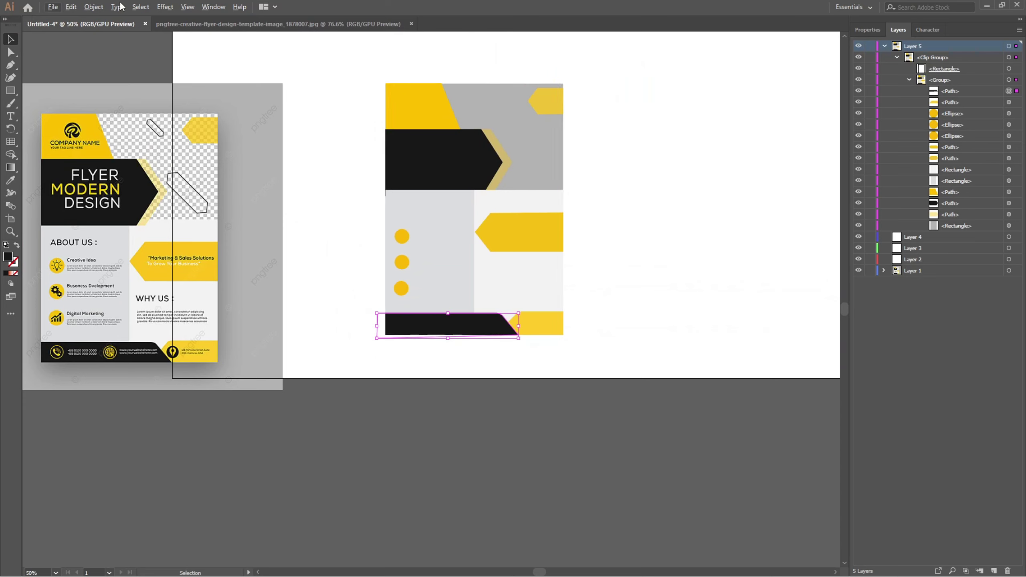
{"action": "left_click", "coordinate": [53, 8]}
{"action": "left_click", "coordinate": [84, 42]}
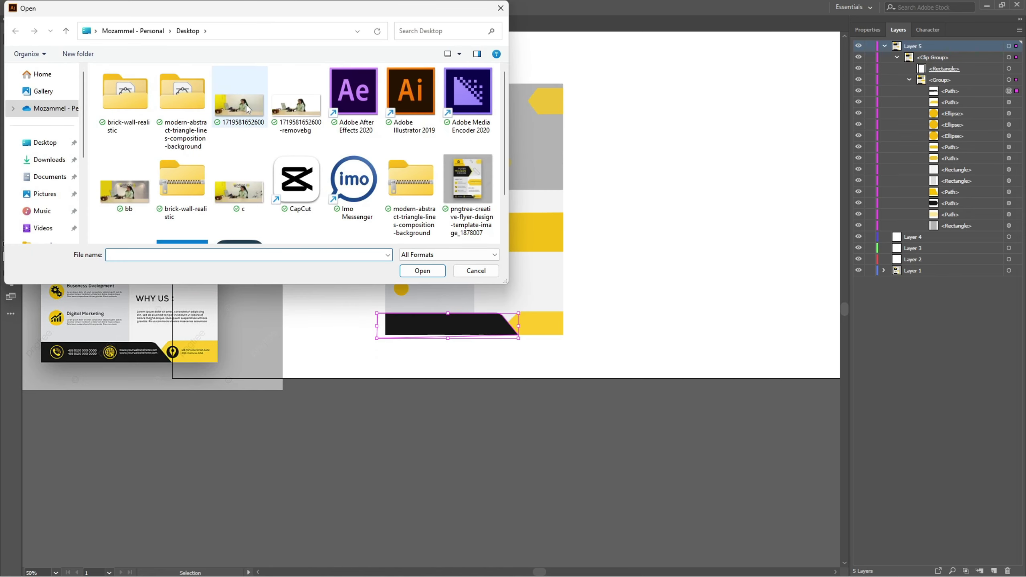
{"action": "left_click", "coordinate": [247, 106]}
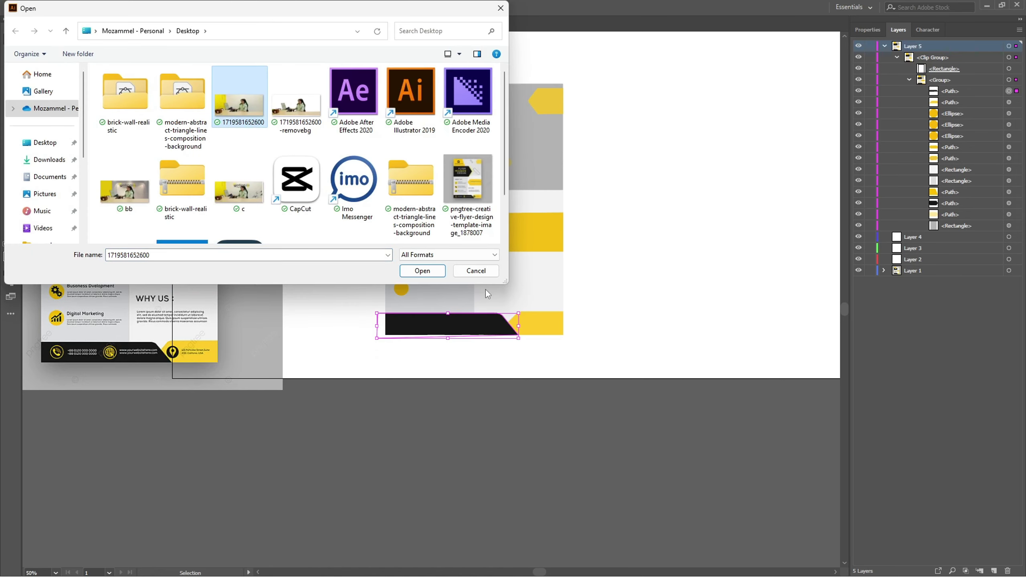
{"action": "left_click", "coordinate": [422, 271]}
{"action": "scroll", "coordinate": [433, 270], "scroll_direction": "down", "scroll_amount": 1}
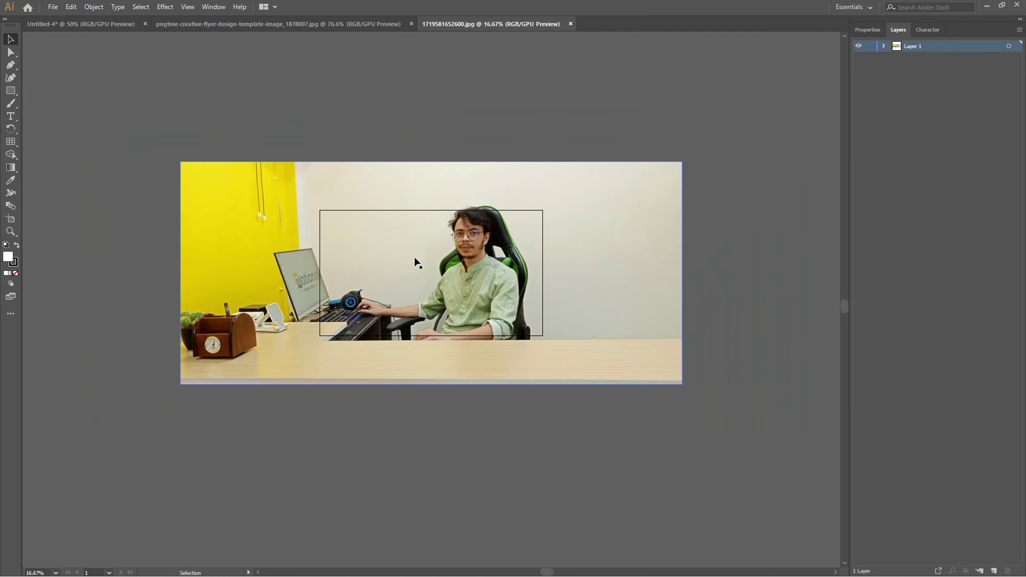
Bring the opened office photo into the Untitled-4 flyer document
{"action": "left_click_drag", "start_coordinate": [340, 247], "coordinate": [229, 79]}
{"action": "left_click_drag", "start_coordinate": [513, 141], "coordinate": [511, 139]}
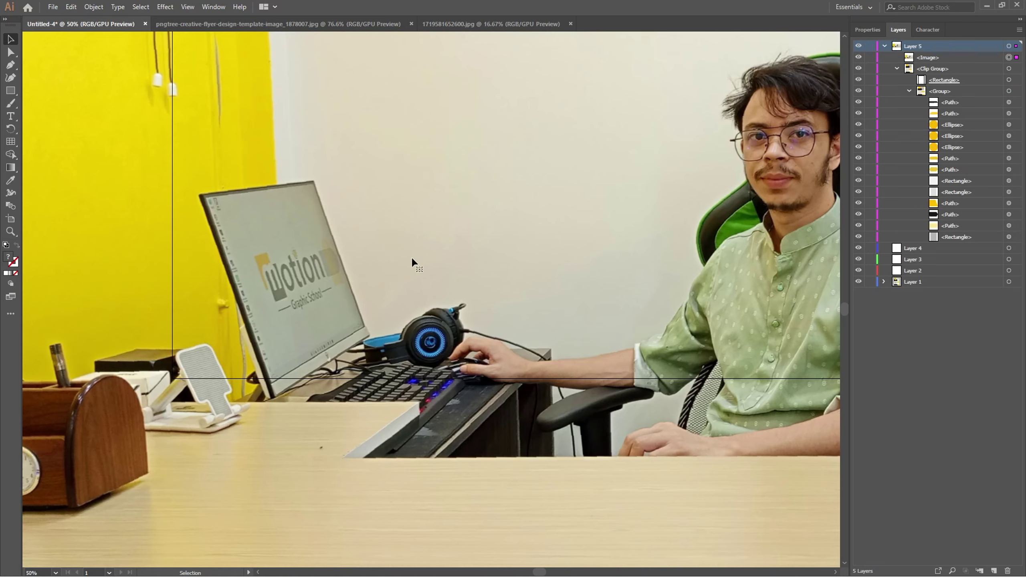
{"action": "scroll", "coordinate": [415, 253], "scroll_direction": "down", "scroll_amount": 4}
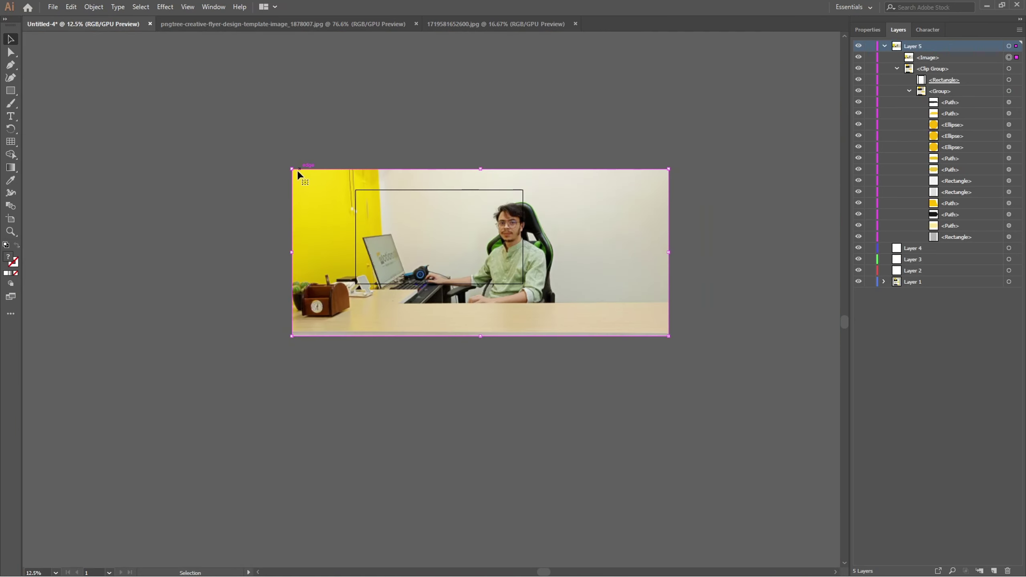
Scale the office photo down proportionally until it is only slightly wider than the flyer
{"action": "left_click_drag", "start_coordinate": [292, 169], "coordinate": [439, 233]}
{"action": "scroll", "coordinate": [440, 233], "scroll_direction": "up", "scroll_amount": 6}
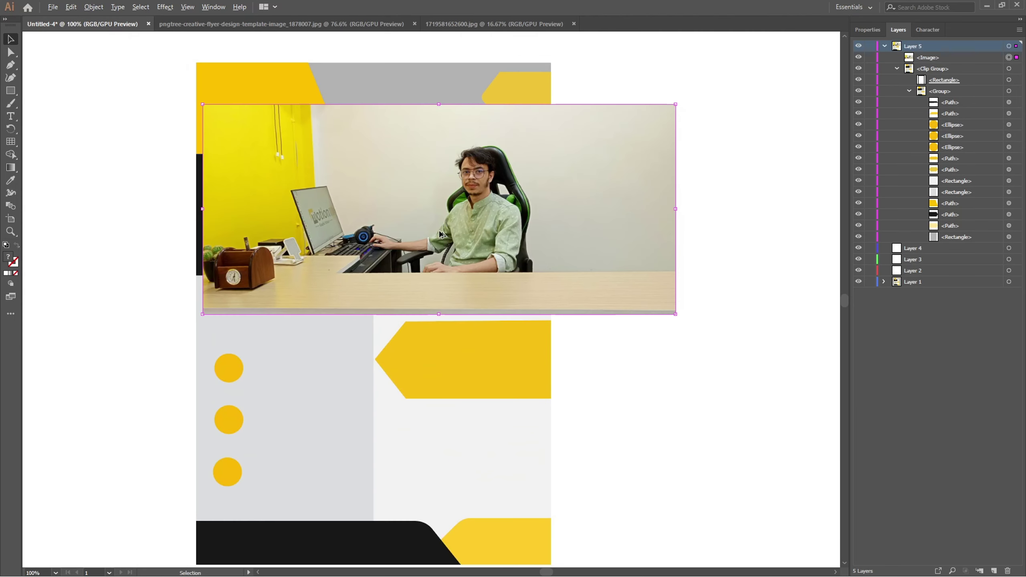
{"action": "left_click_drag", "start_coordinate": [202, 105], "coordinate": [271, 135]}
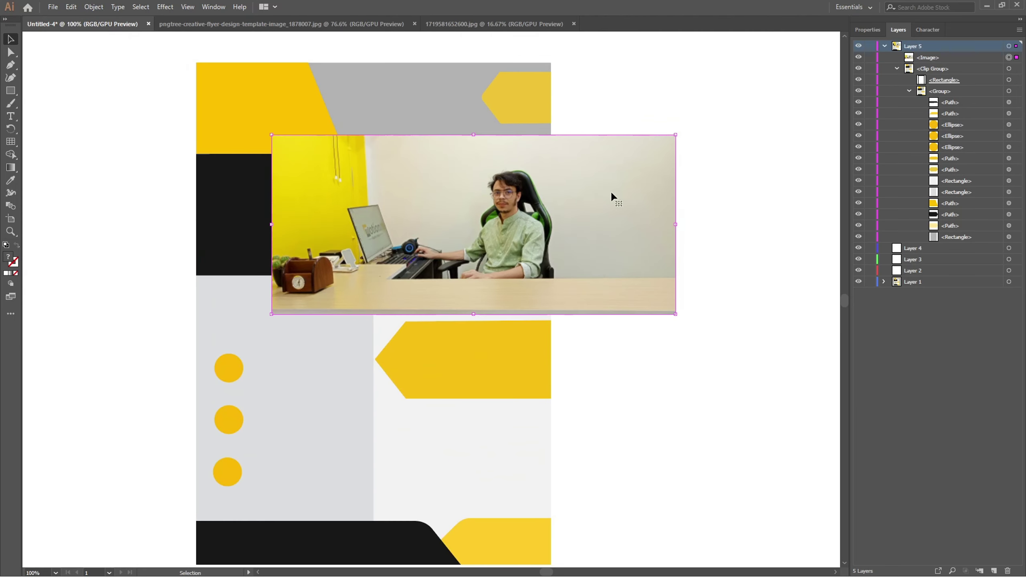
{"action": "key", "text": "ctrl+z"}
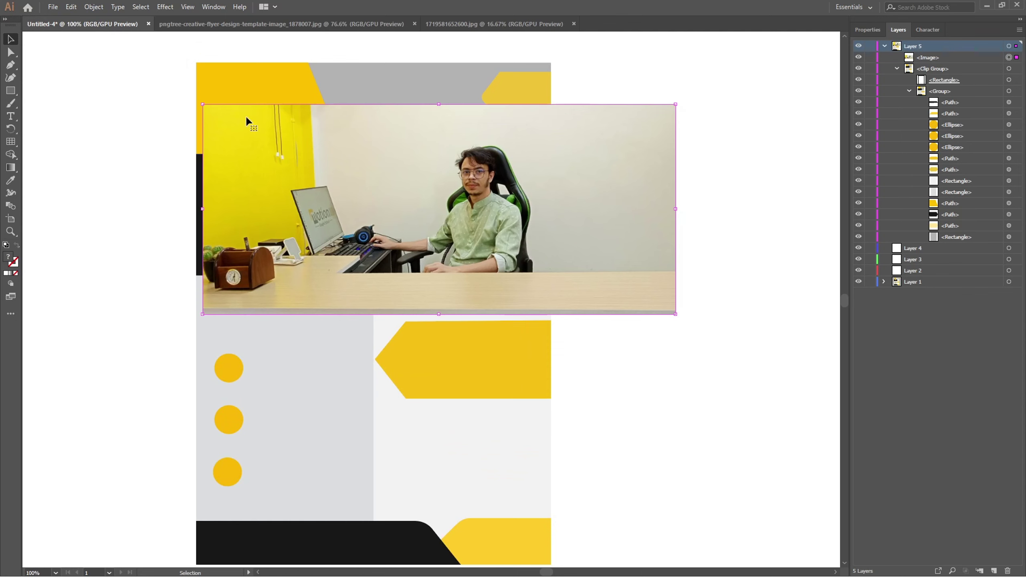
{"action": "left_click_drag", "start_coordinate": [202, 104], "coordinate": [269, 133]}
Align the photo with the flyer's top edge and place it inside the clip group's inner group, directly above the bottommost grey rectangle
{"action": "left_click_drag", "start_coordinate": [628, 208], "coordinate": [620, 139]}
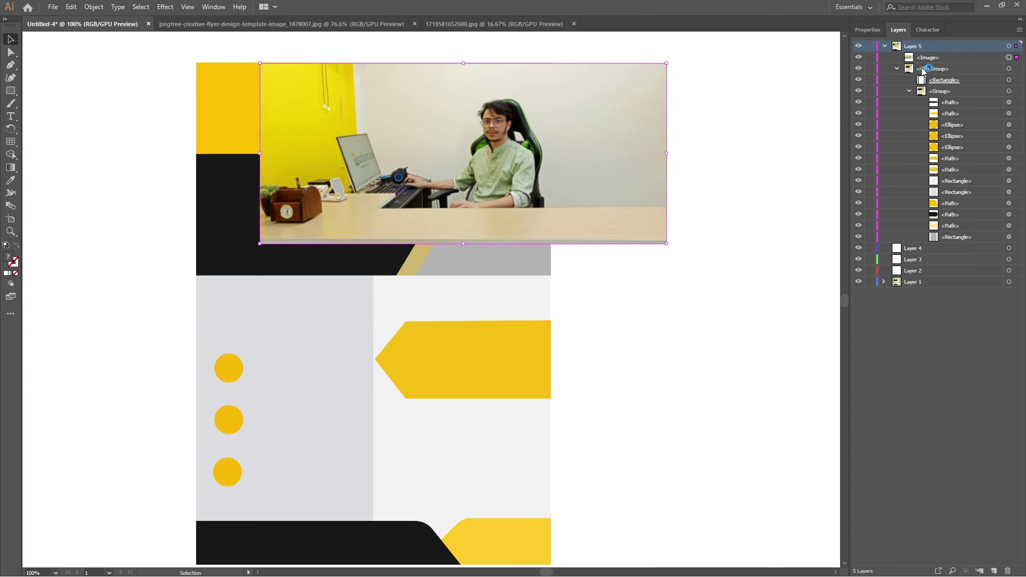
{"action": "left_click_drag", "start_coordinate": [936, 61], "coordinate": [949, 211]}
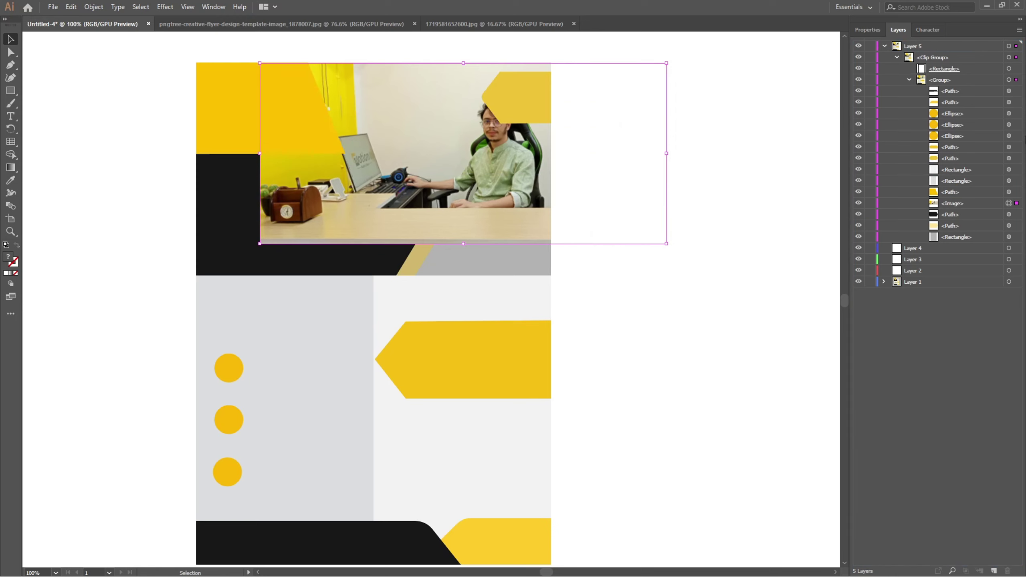
{"action": "left_click_drag", "start_coordinate": [951, 207], "coordinate": [952, 235]}
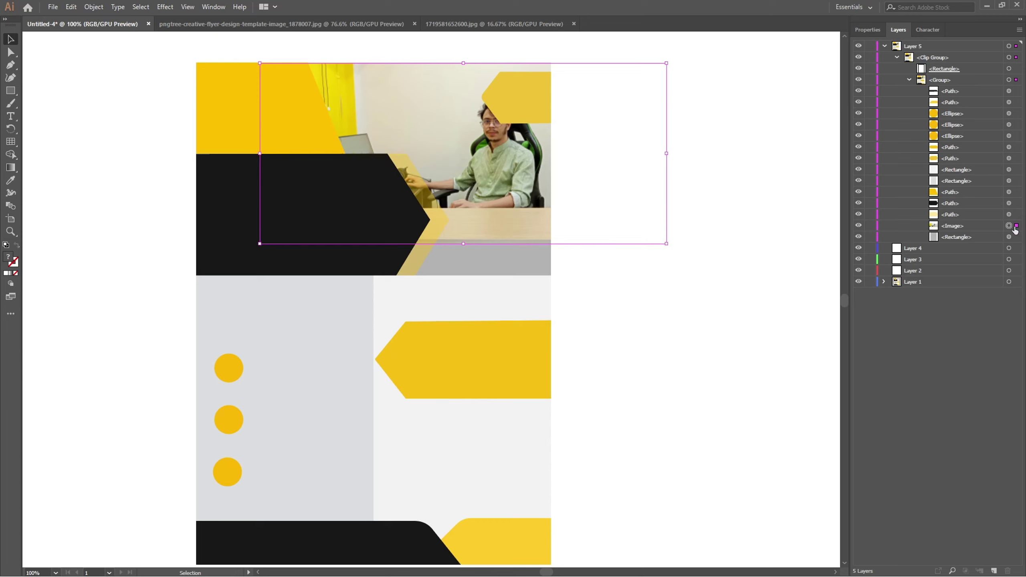
Nudge the photo left and up until the seated man sits between the black arrow band and the small yellow hexagon
{"action": "key", "text": "Left"}
{"action": "key", "text": "Left"}
{"action": "key", "text": "Left"}
{"action": "key", "text": "Left"}
{"action": "key", "text": "Left"}
{"action": "key", "text": "Left"}
{"action": "key", "text": "Left"}
{"action": "key", "text": "Left"}
{"action": "key", "text": "Left"}
{"action": "key", "text": "Left"}
{"action": "key", "text": "Left"}
{"action": "key", "text": "Left"}
{"action": "key", "text": "Left"}
{"action": "key", "text": "Left"}
{"action": "key", "text": "Left"}
{"action": "key", "text": "Left"}
{"action": "key", "text": "Left"}
{"action": "key", "text": "Left"}
{"action": "key", "text": "Left"}
{"action": "key", "text": "Left"}
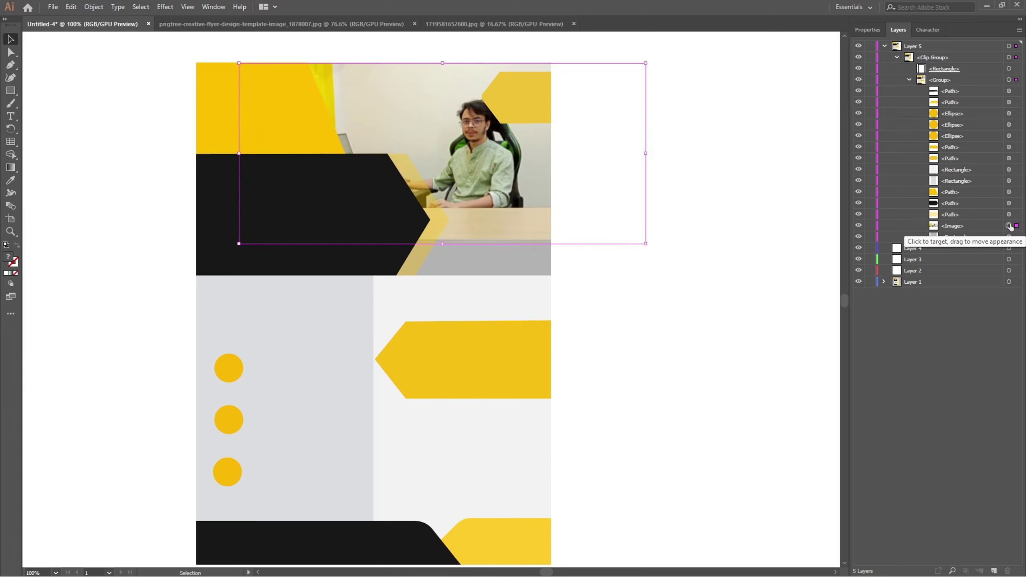
{"action": "key", "text": "Left"}
{"action": "key", "text": "Left"}
{"action": "key", "text": "Left"}
{"action": "key", "text": "Left"}
{"action": "key", "text": "Left"}
{"action": "key", "text": "Left"}
{"action": "key", "text": "Left"}
{"action": "key", "text": "Left"}
{"action": "key", "text": "Left"}
{"action": "key", "text": "Left"}
{"action": "key", "text": "Left"}
{"action": "key", "text": "Left"}
{"action": "key", "text": "Left"}
{"action": "key", "text": "Left"}
{"action": "key", "text": "Left"}
{"action": "key", "text": "Left"}
{"action": "key", "text": "Left"}
{"action": "key", "text": "Left"}
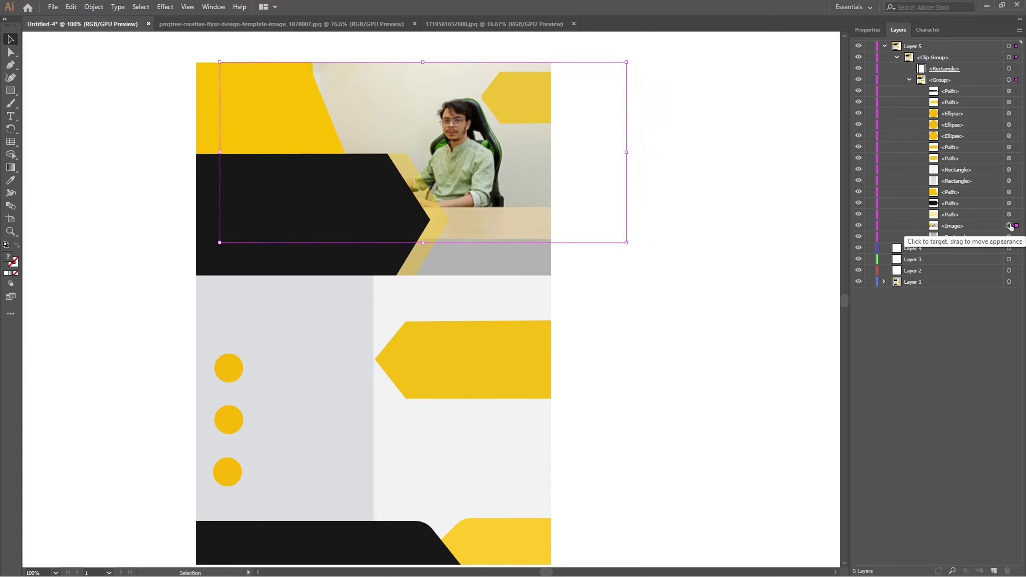
{"action": "key", "text": "Up"}
{"action": "key", "text": "Up"}
{"action": "key", "text": "Up"}
{"action": "key", "text": "Up"}
{"action": "key", "text": "Up"}
{"action": "key", "text": "Up"}
{"action": "key", "text": "Up"}
{"action": "key", "text": "Up"}
{"action": "key", "text": "Up"}
{"action": "key", "text": "Left"}
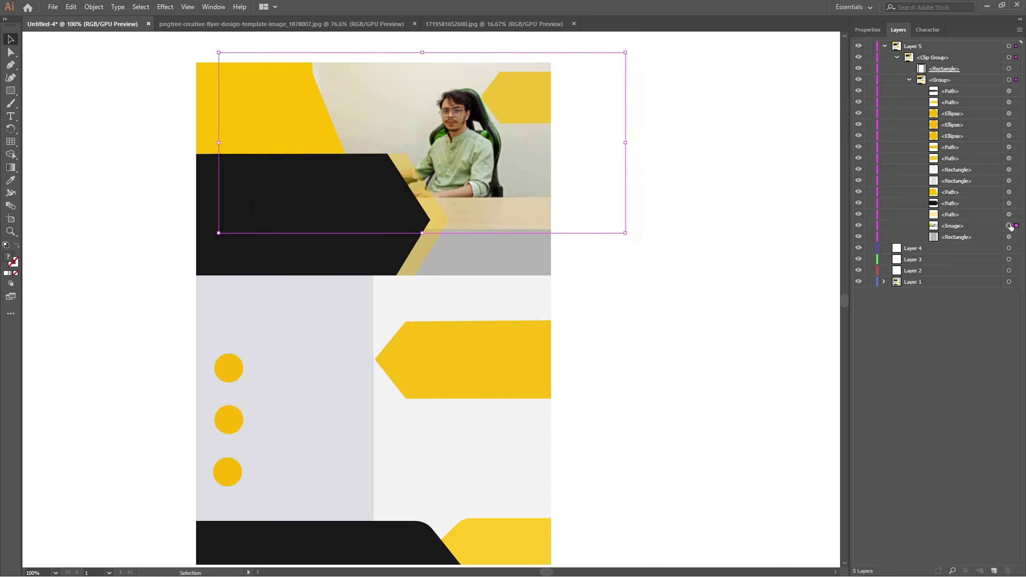
{"action": "key", "text": "Left"}
{"action": "key", "text": "Left"}
{"action": "key", "text": "Up"}
{"action": "key", "text": "Up"}
{"action": "key", "text": "Up"}
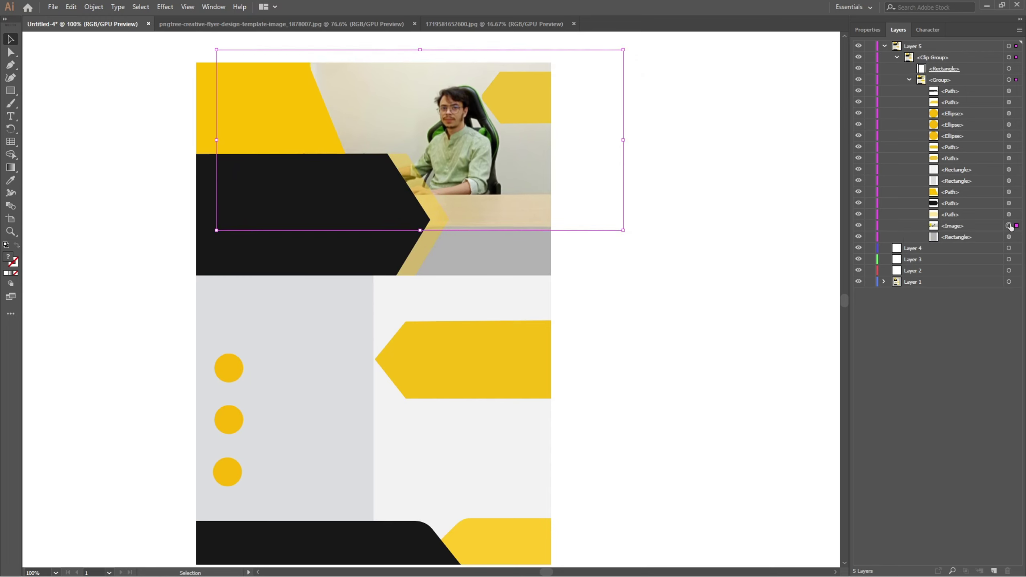
{"action": "left_click", "coordinate": [740, 248]}
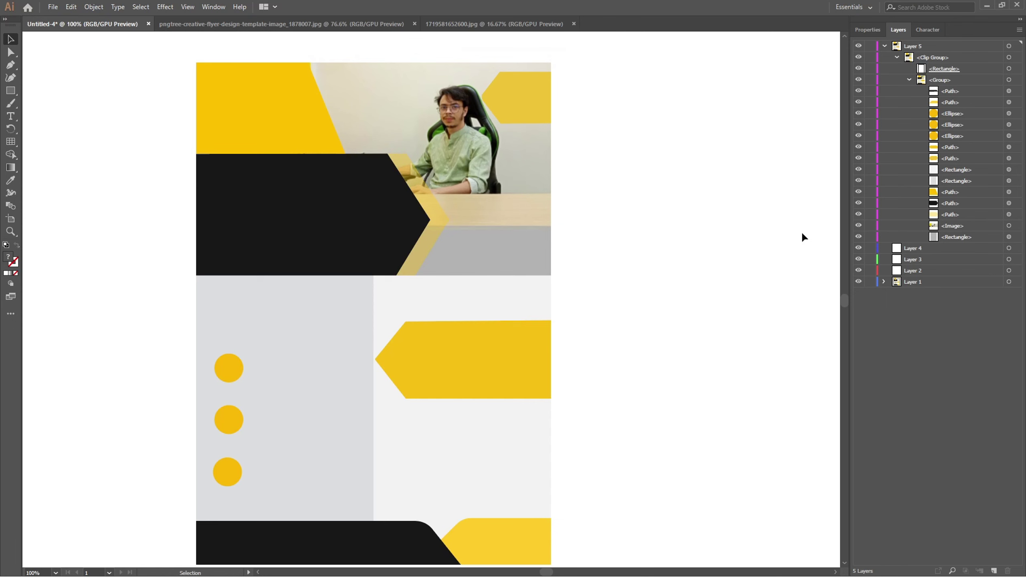
Add a two-line Lorem ipsum placeholder text box beside each of the three yellow circles in the grey column
{"action": "scroll", "coordinate": [482, 177], "scroll_direction": "down", "scroll_amount": 2, "text": "alt"}
{"action": "scroll", "coordinate": [482, 176], "scroll_direction": "down", "scroll_amount": 1, "text": "alt"}
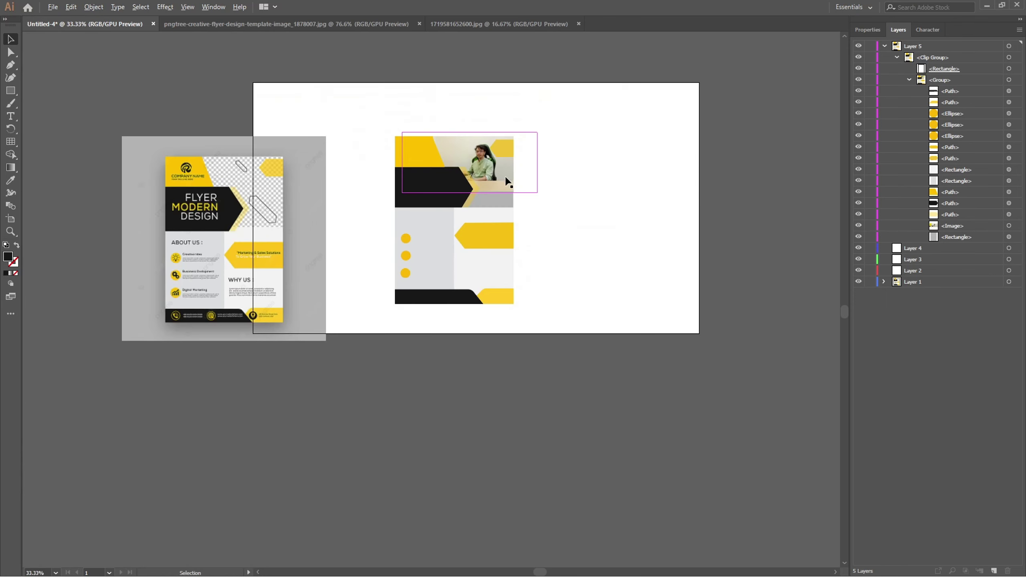
{"action": "left_click", "coordinate": [317, 309]}
{"action": "scroll", "coordinate": [317, 299], "scroll_direction": "up", "scroll_amount": 1, "text": "alt"}
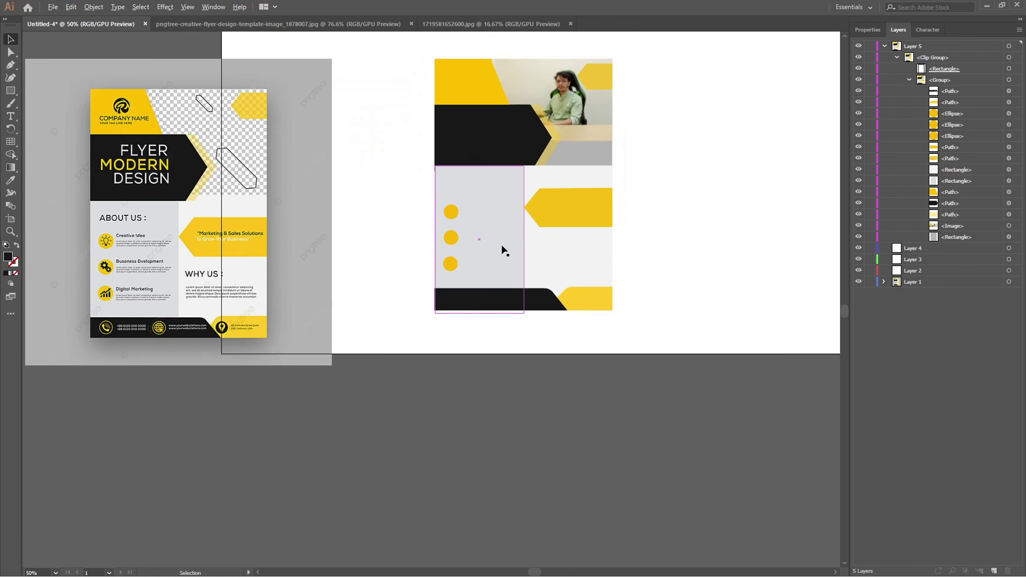
{"action": "scroll", "coordinate": [503, 250], "scroll_direction": "up", "scroll_amount": 1, "text": "alt"}
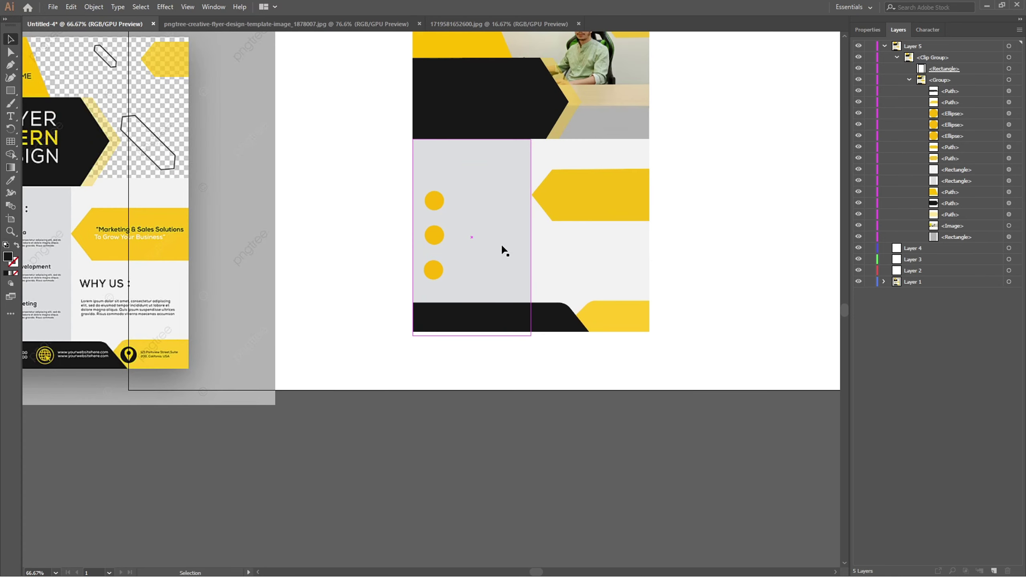
{"action": "scroll", "coordinate": [506, 248], "scroll_direction": "down", "scroll_amount": 1, "text": "alt"}
{"action": "scroll", "coordinate": [511, 246], "scroll_direction": "up", "scroll_amount": 3}
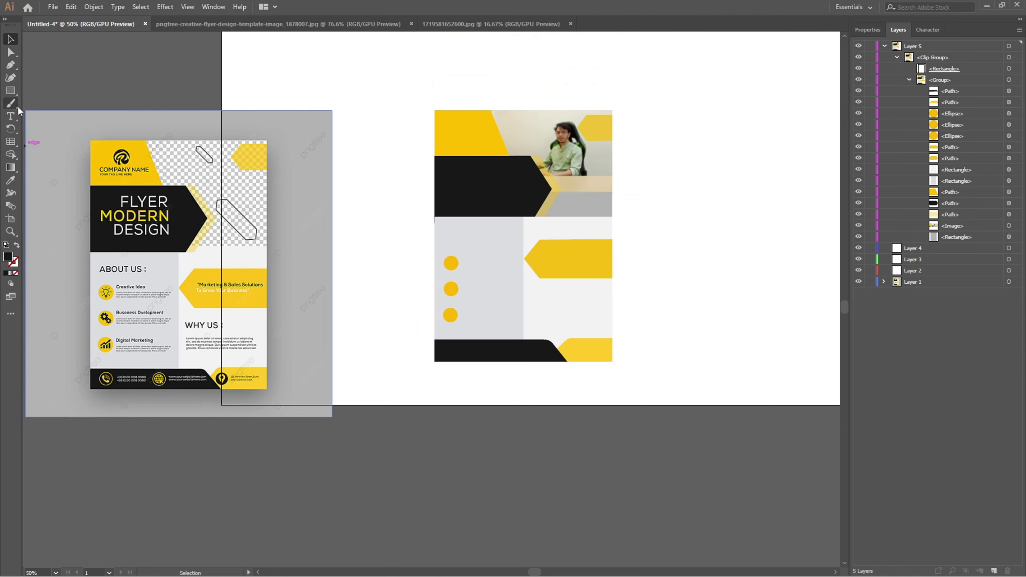
{"action": "left_click", "coordinate": [10, 115]}
{"action": "scroll", "coordinate": [497, 265], "scroll_direction": "up", "scroll_amount": 4, "text": "alt"}
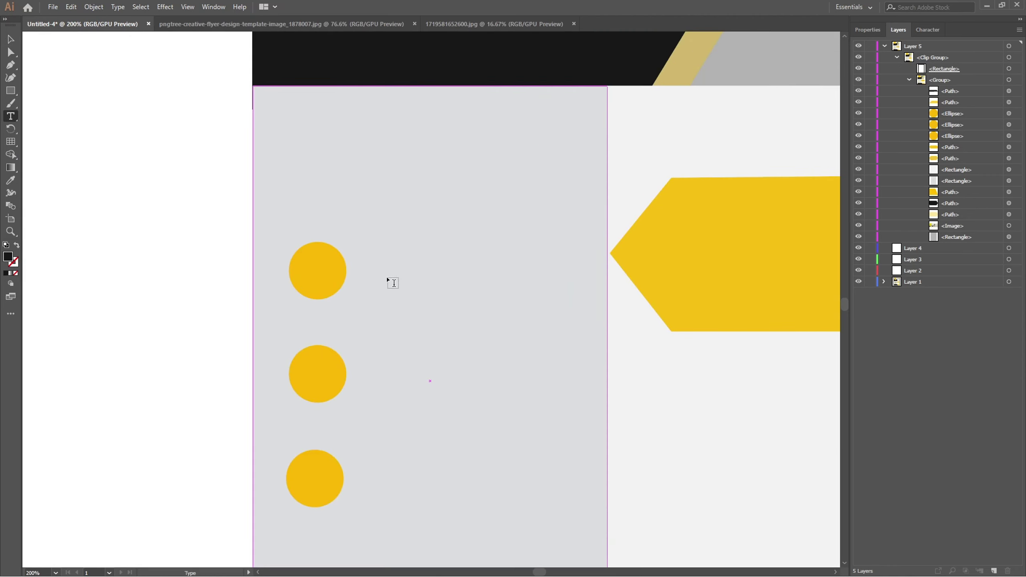
{"action": "scroll", "coordinate": [386, 276], "scroll_direction": "down", "scroll_amount": 4, "text": "alt"}
{"action": "scroll", "coordinate": [375, 274], "scroll_direction": "up", "scroll_amount": 4, "text": "alt"}
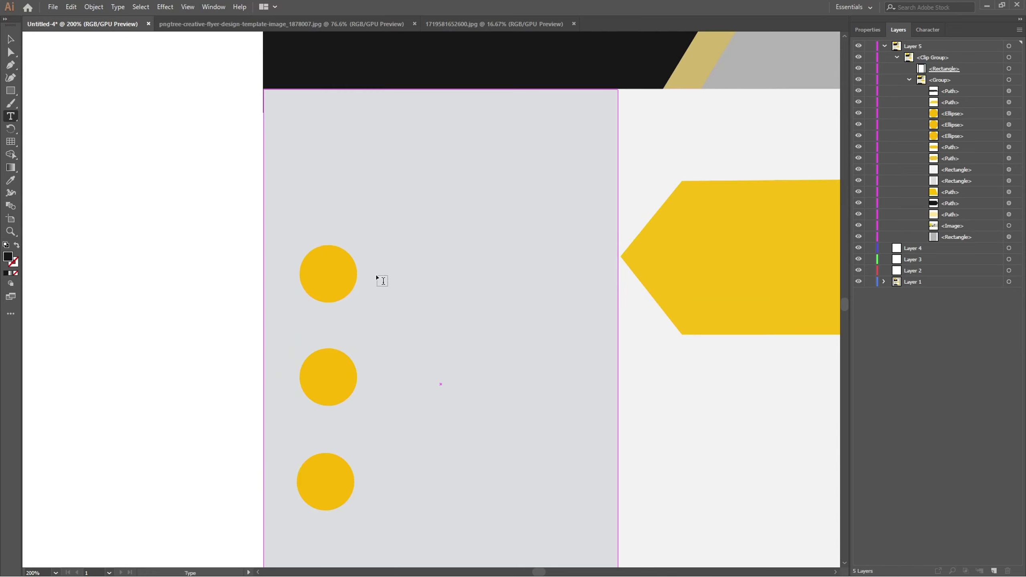
{"action": "left_click_drag", "start_coordinate": [372, 261], "coordinate": [559, 297]}
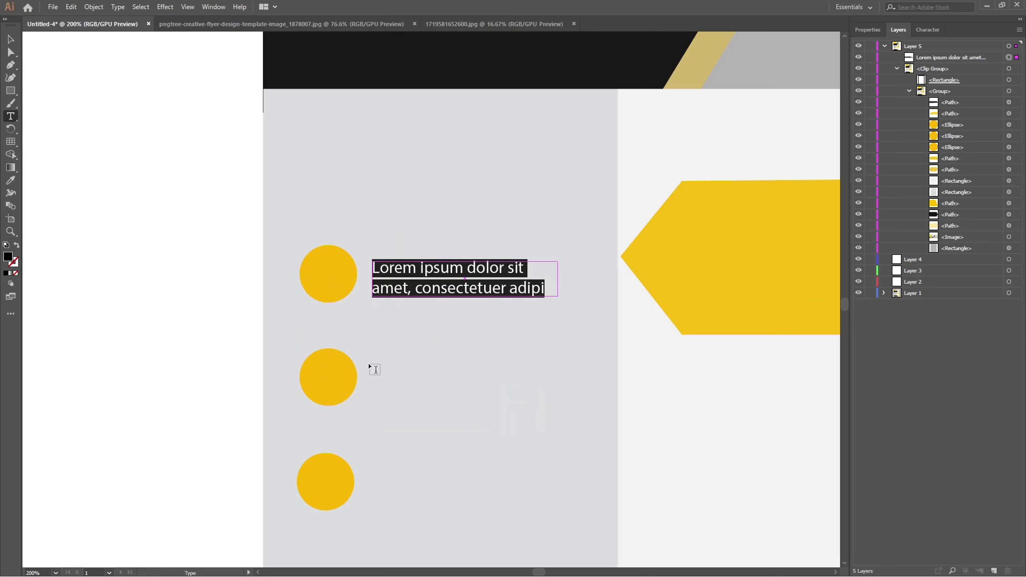
{"action": "left_click_drag", "start_coordinate": [371, 369], "coordinate": [541, 403]}
{"action": "left_click_drag", "start_coordinate": [370, 468], "coordinate": [541, 503]}
Add two single-line Lorem ipsum placeholder text boxes, one below the other, on the large yellow arrow shape
{"action": "scroll", "coordinate": [378, 344], "scroll_direction": "down", "scroll_amount": 3, "text": "alt"}
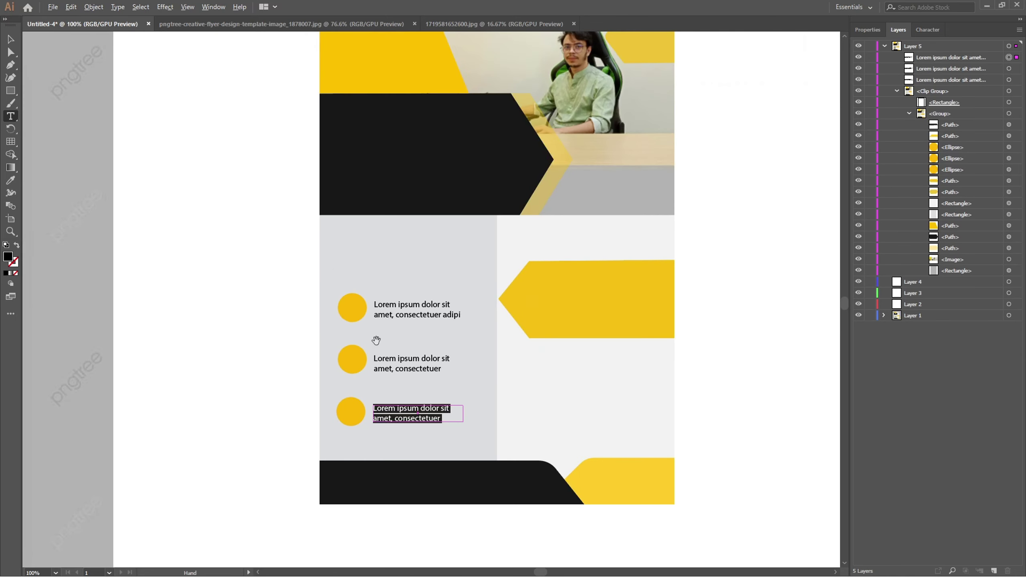
{"action": "scroll", "coordinate": [376, 340], "scroll_direction": "down", "scroll_amount": 1, "text": "alt"}
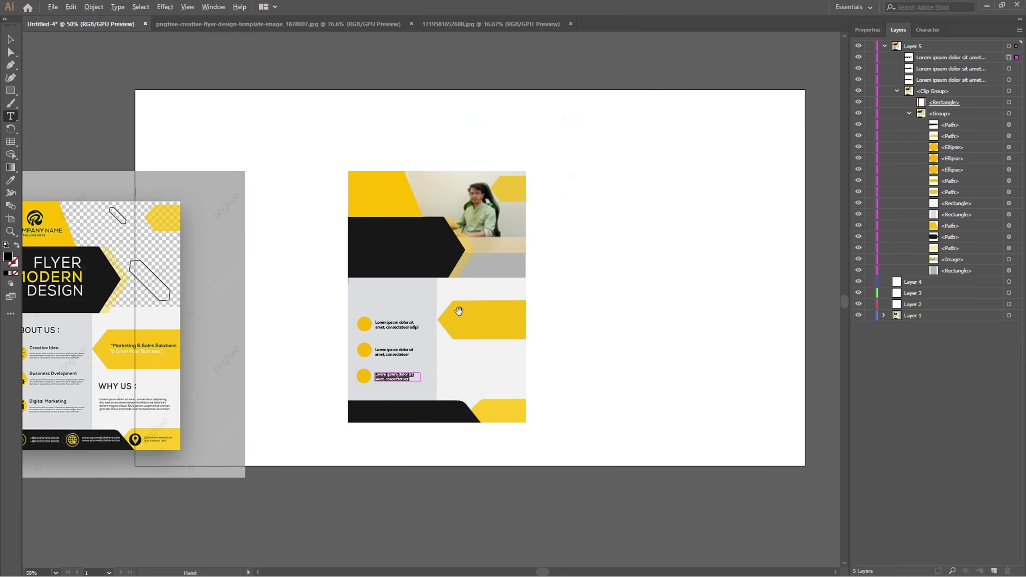
{"action": "scroll", "coordinate": [459, 310], "scroll_direction": "up", "scroll_amount": 3, "text": "alt"}
{"action": "left_click_drag", "start_coordinate": [463, 315], "coordinate": [580, 319]}
{"action": "left_click_drag", "start_coordinate": [647, 324], "coordinate": [648, 330]}
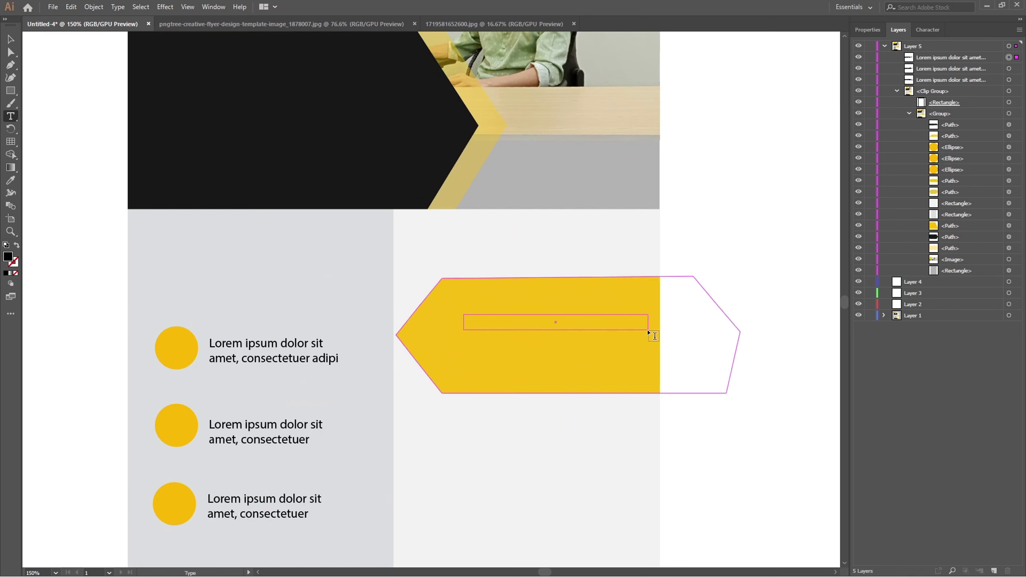
{"action": "left_click_drag", "start_coordinate": [437, 350], "coordinate": [633, 366]}
{"action": "scroll", "coordinate": [551, 314], "scroll_direction": "down", "scroll_amount": 2}
{"action": "scroll", "coordinate": [550, 314], "scroll_direction": "down", "scroll_amount": 1}
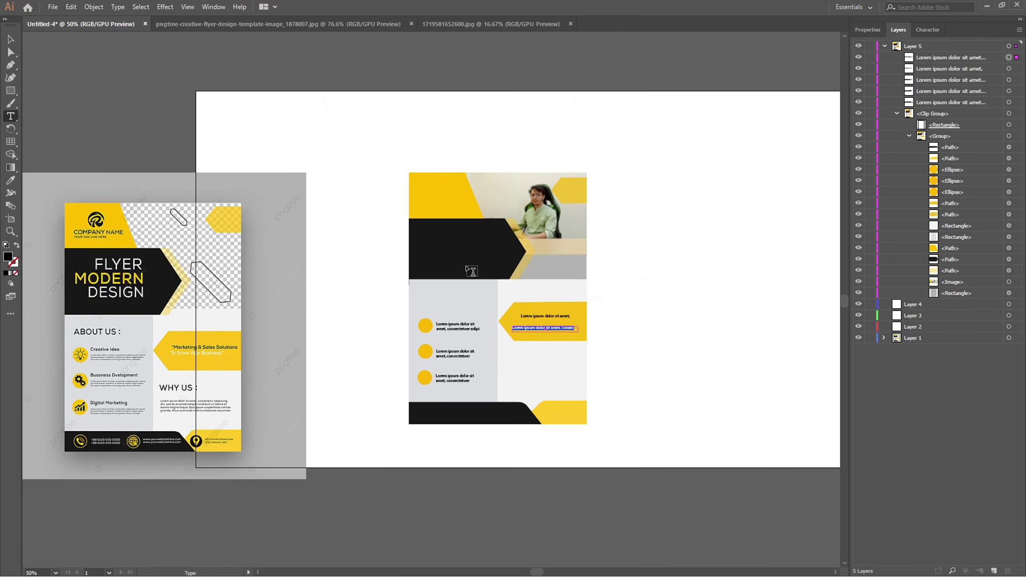
Add the title "Flayer Modern Design" on three lines, enlarge it and place it over the black arrow band
{"action": "key", "text": "Escape"}
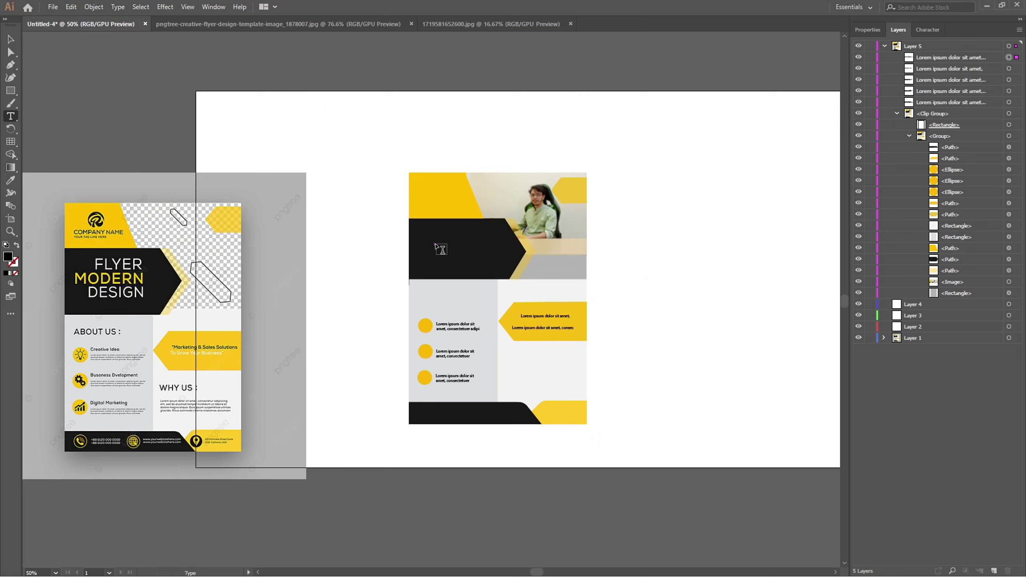
{"action": "left_click", "coordinate": [354, 142]}
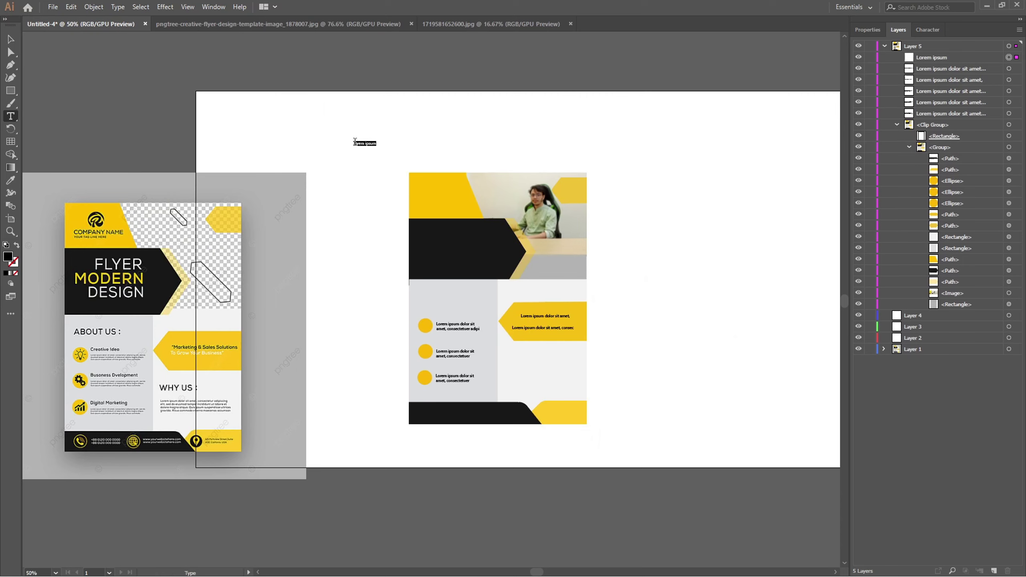
{"action": "type", "text": "Flayer"}
{"action": "left_click", "coordinate": [11, 40]}
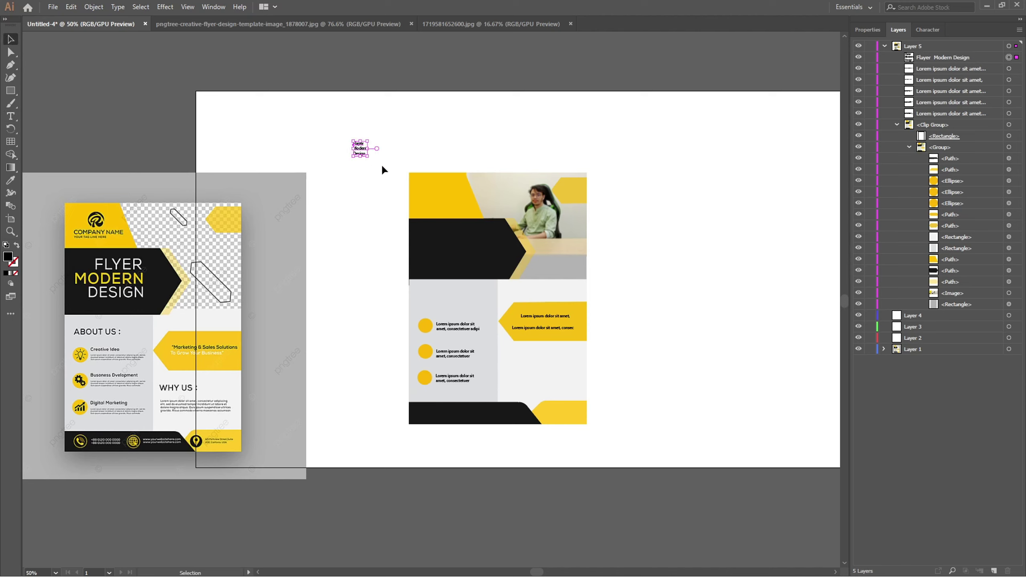
{"action": "left_click_drag", "start_coordinate": [367, 158], "coordinate": [417, 208]}
{"action": "left_click_drag", "start_coordinate": [380, 175], "coordinate": [457, 251]}
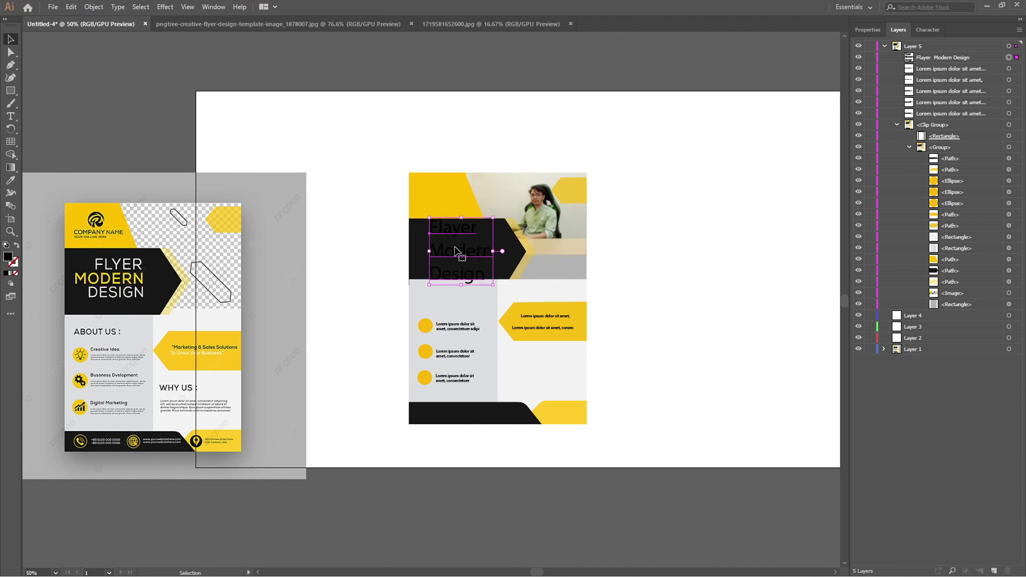
Fill the title text with white (FFFFFF) and set its font to Bebas Neue Regular
{"action": "double_click", "coordinate": [12, 260]}
{"action": "type", "text": "ffffff"}
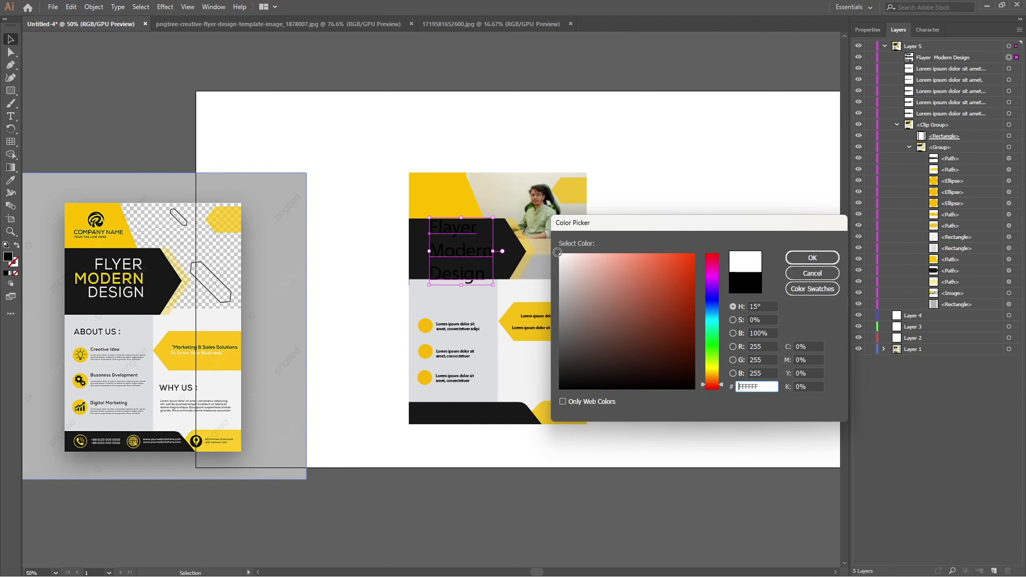
{"action": "left_click", "coordinate": [813, 257]}
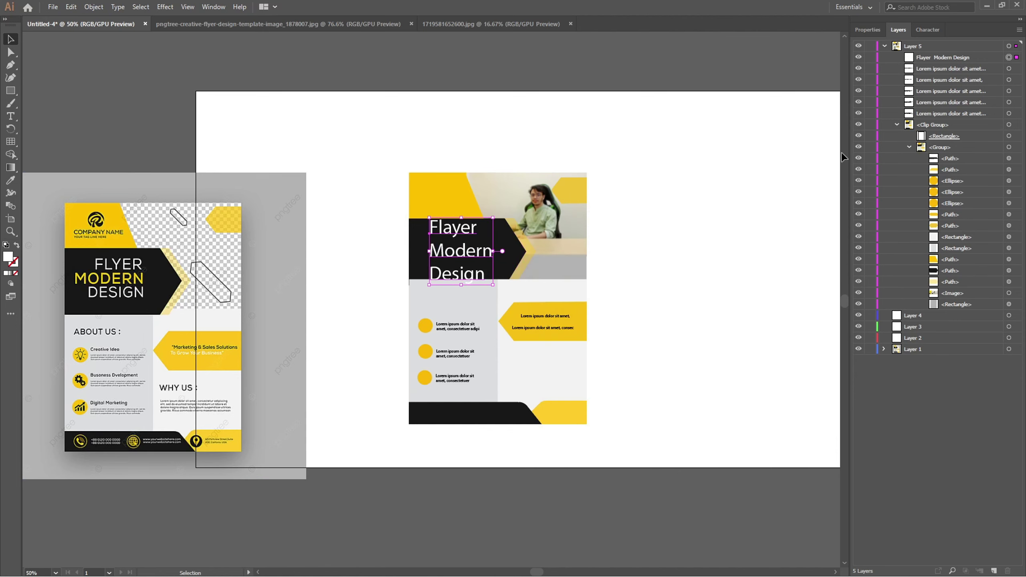
{"action": "left_click", "coordinate": [867, 30]}
{"action": "left_click", "coordinate": [1009, 236]}
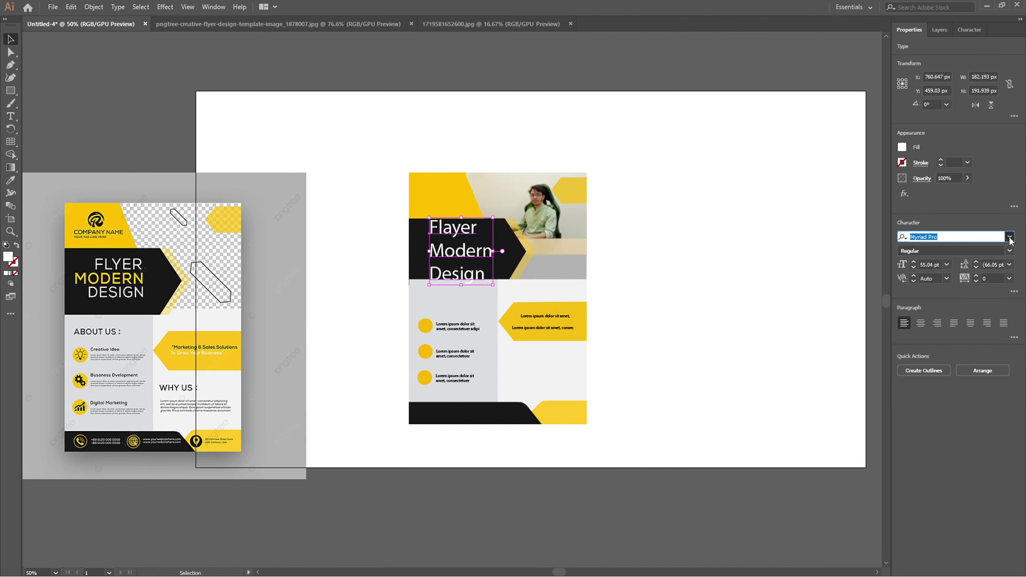
{"action": "left_click", "coordinate": [956, 307]}
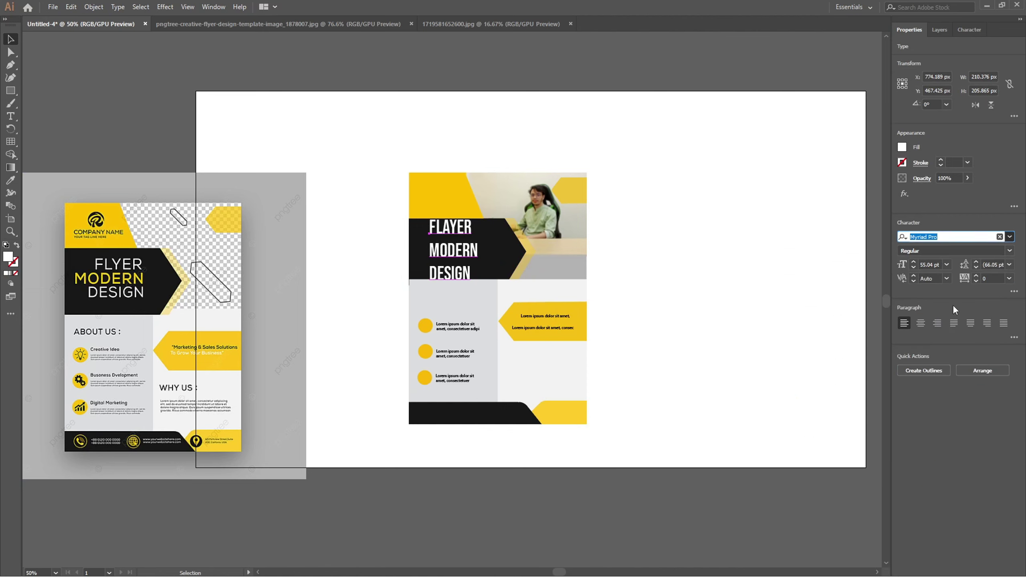
Reduce the title's leading to 48 pt and move the text slightly left and down to centre it vertically in the black band
{"action": "left_click", "coordinate": [976, 269]}
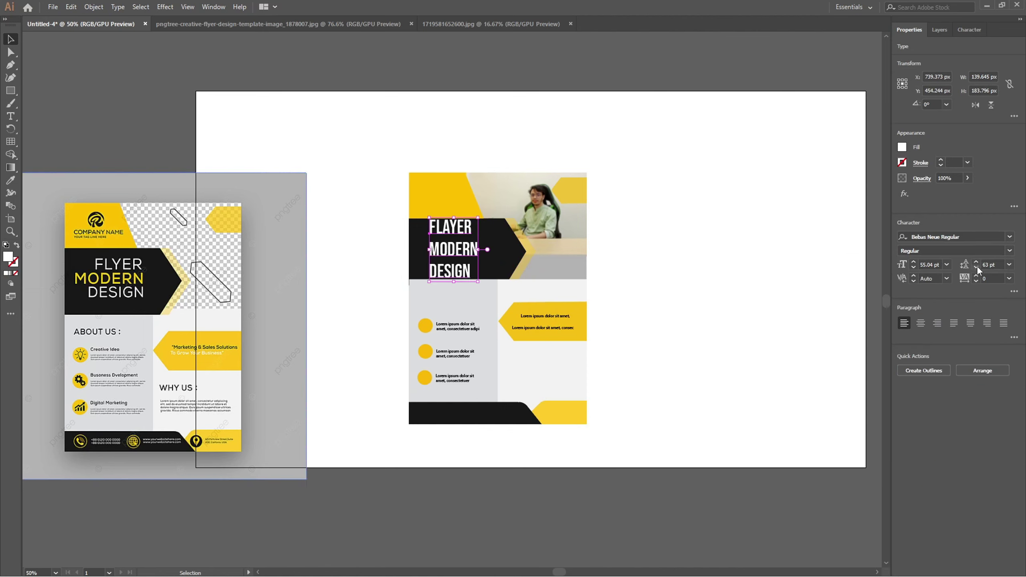
{"action": "left_click", "coordinate": [976, 269]}
{"action": "left_click", "coordinate": [976, 270]}
{"action": "left_click", "coordinate": [976, 269]}
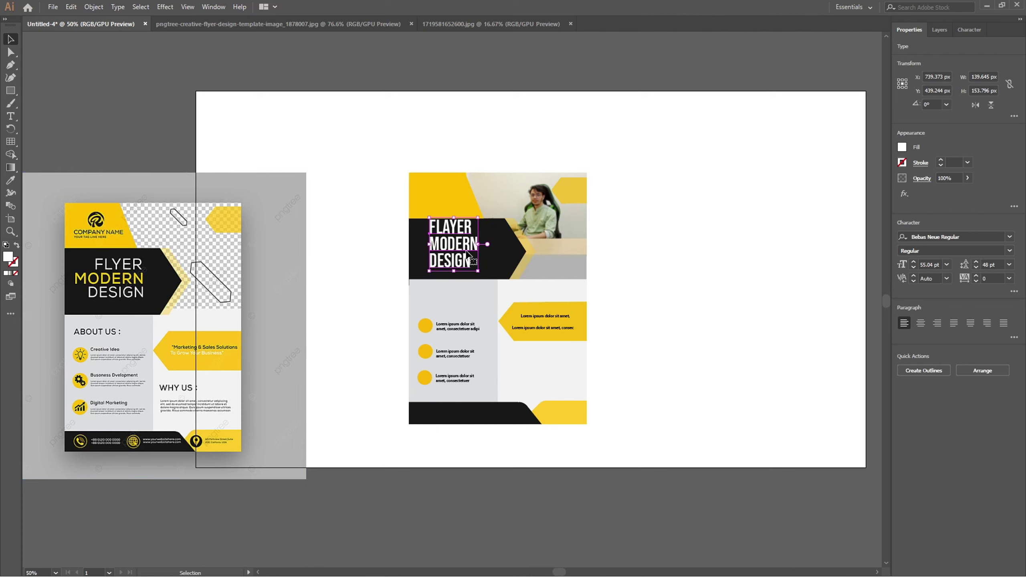
{"action": "left_click_drag", "start_coordinate": [465, 252], "coordinate": [461, 258]}
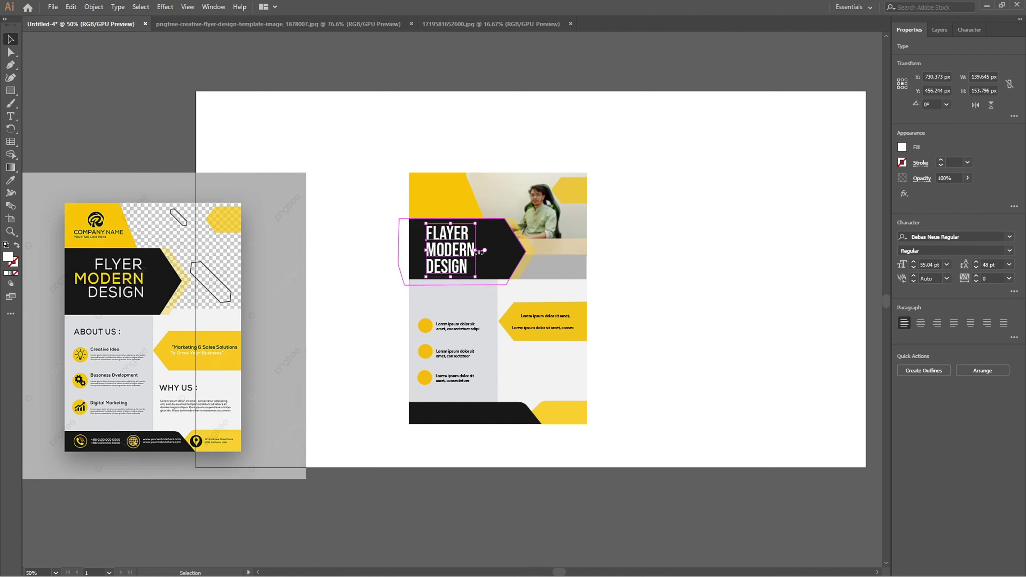
Recolour only the word "Modern" in the title with yellow sampled from the flyer's header shape
{"action": "double_click", "coordinate": [446, 258]}
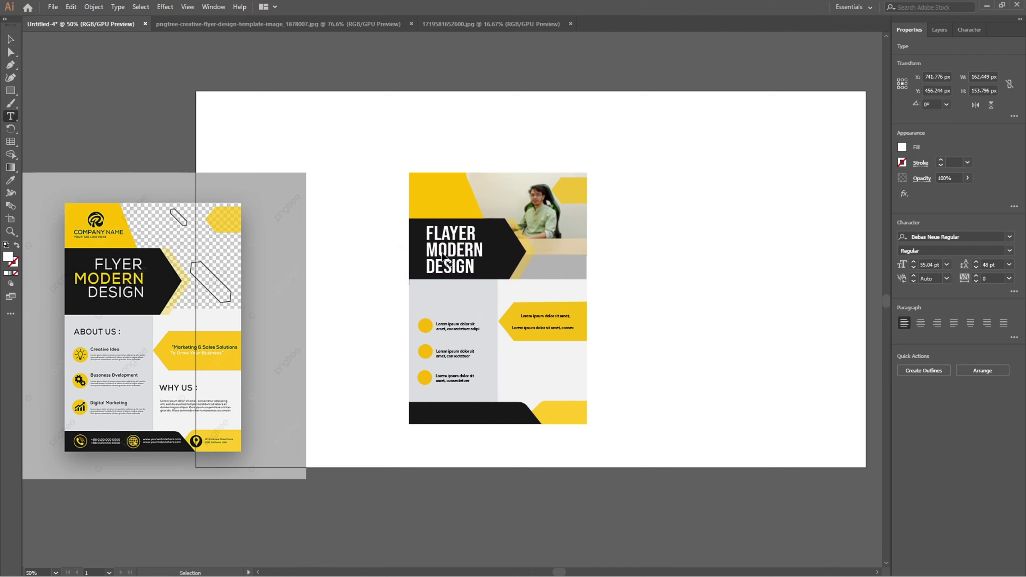
{"action": "double_click", "coordinate": [443, 252]}
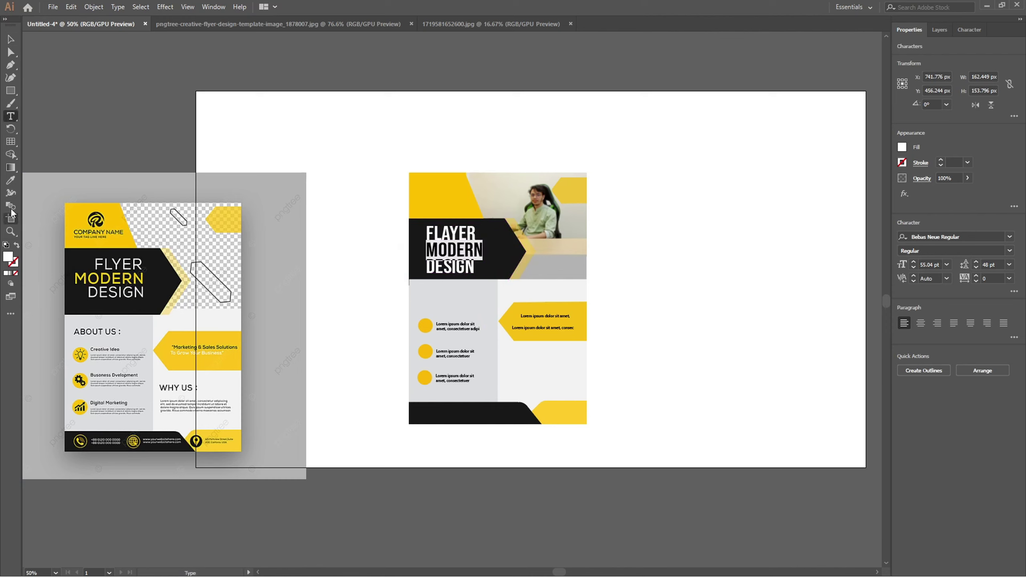
{"action": "left_click", "coordinate": [13, 183]}
{"action": "left_click", "coordinate": [427, 200]}
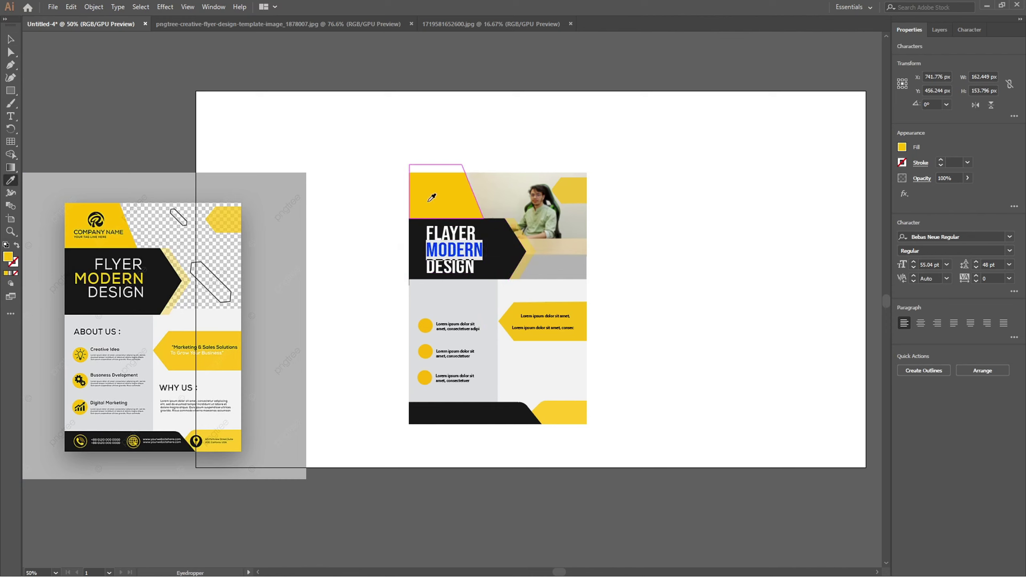
{"action": "left_click", "coordinate": [11, 39]}
{"action": "left_click", "coordinate": [134, 89]}
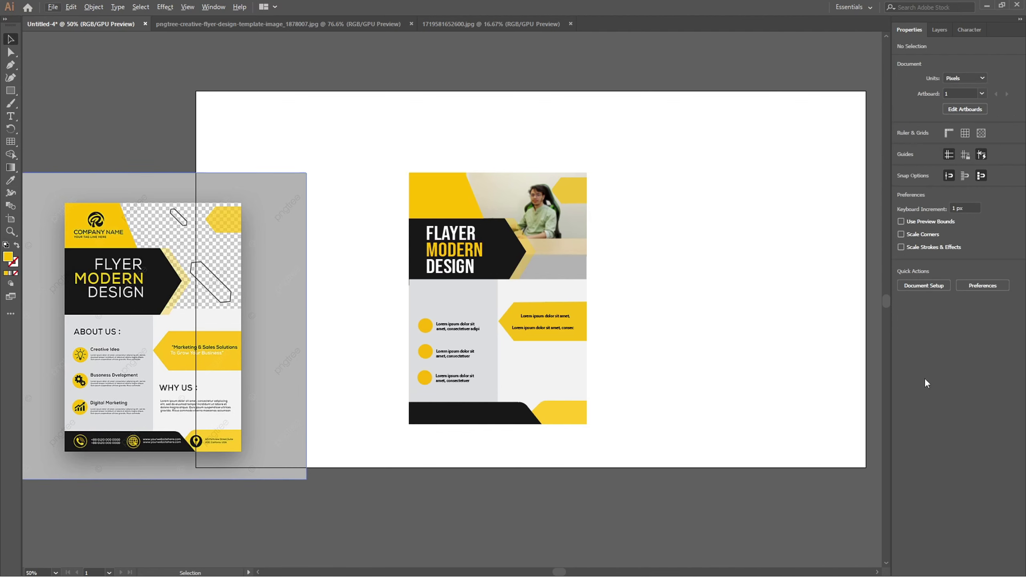
Add a two-line Lorem ipsum placeholder text box, about 156 by 72 px, in the light area below the large yellow arrow
{"action": "scroll", "coordinate": [772, 352], "scroll_direction": "down", "scroll_amount": 1}
{"action": "scroll", "coordinate": [648, 310], "scroll_direction": "down", "scroll_amount": 1}
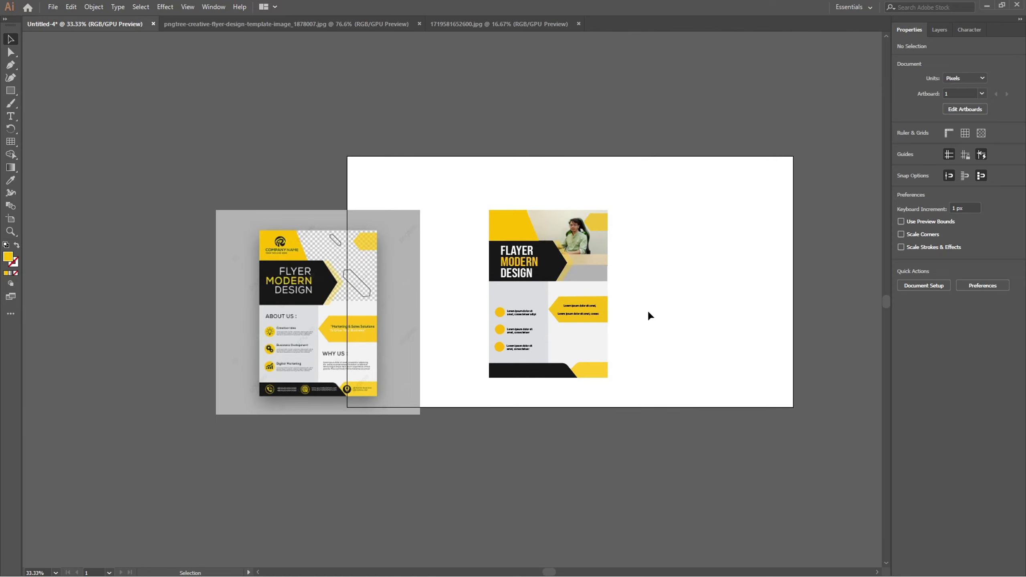
{"action": "scroll", "coordinate": [357, 315], "scroll_direction": "up", "scroll_amount": 1}
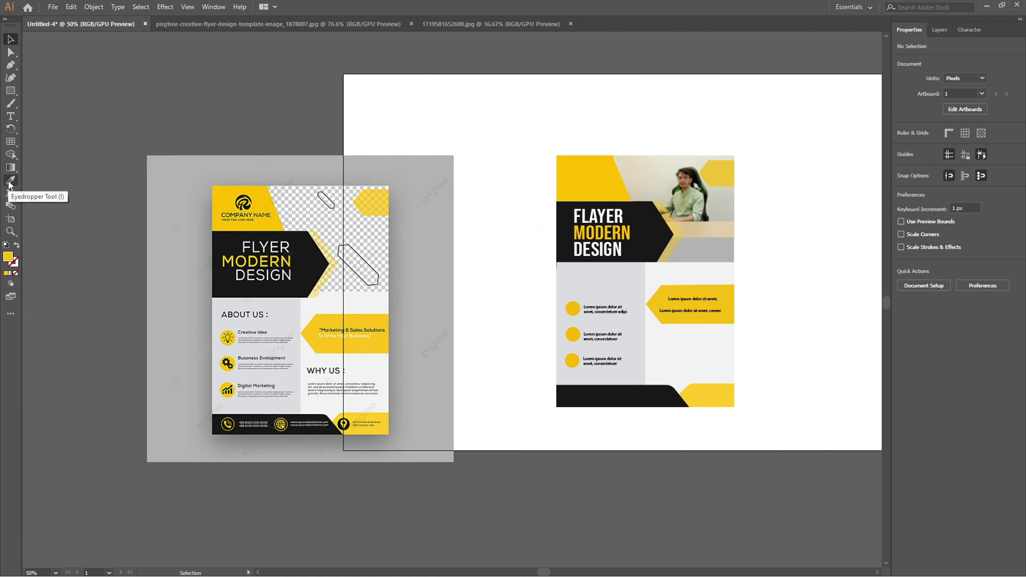
{"action": "left_click", "coordinate": [11, 116]}
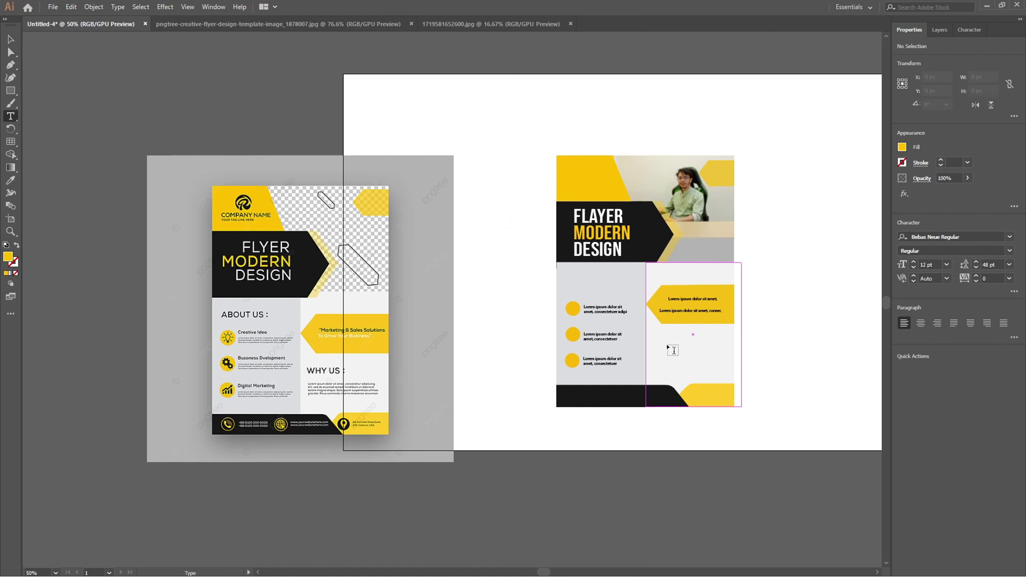
{"action": "left_click_drag", "start_coordinate": [667, 345], "coordinate": [721, 370]}
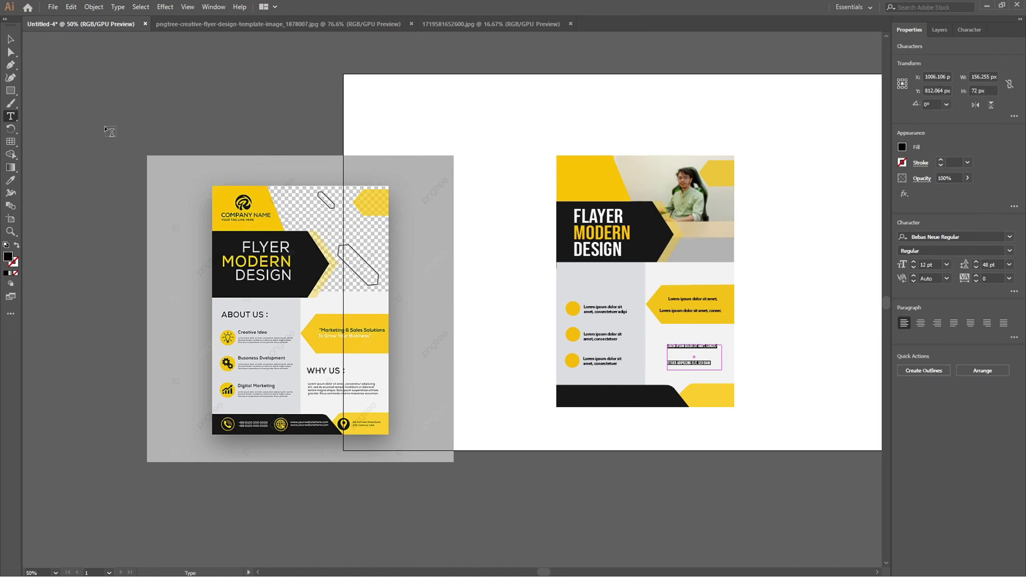
{"action": "key", "text": "Escape"}
{"action": "left_click", "coordinate": [174, 76]}
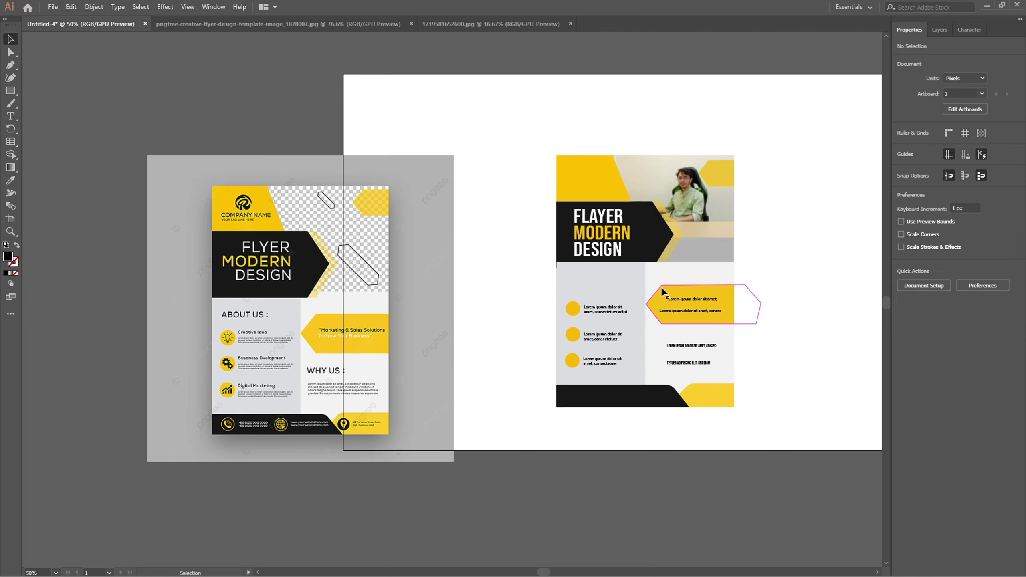
Delete the reference flyer image beside the recreated flyer
{"action": "scroll", "coordinate": [761, 218], "scroll_direction": "up", "scroll_amount": 3}
{"action": "scroll", "coordinate": [750, 217], "scroll_direction": "down", "scroll_amount": 2}
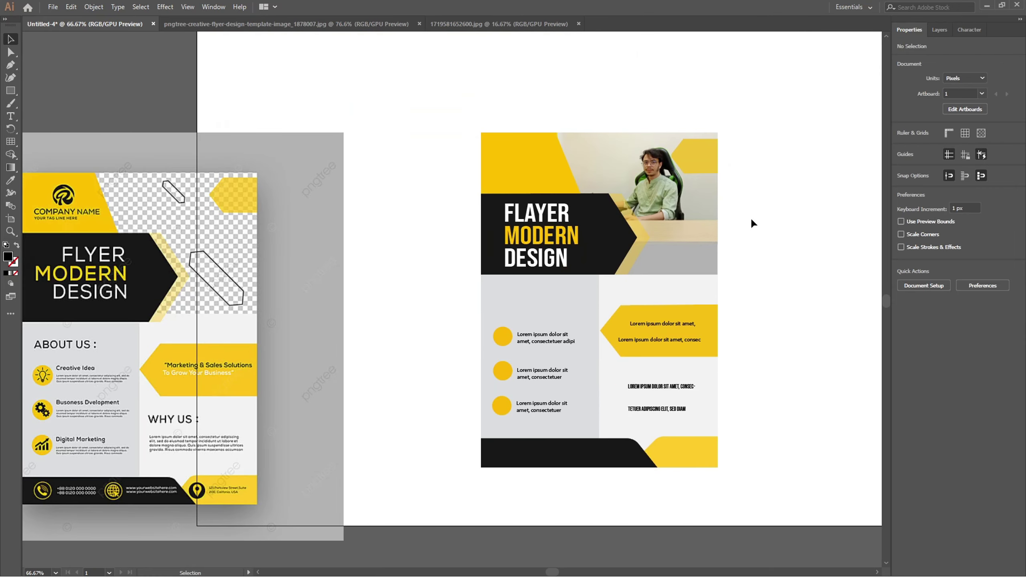
{"action": "scroll", "coordinate": [750, 216], "scroll_direction": "down", "scroll_amount": 3}
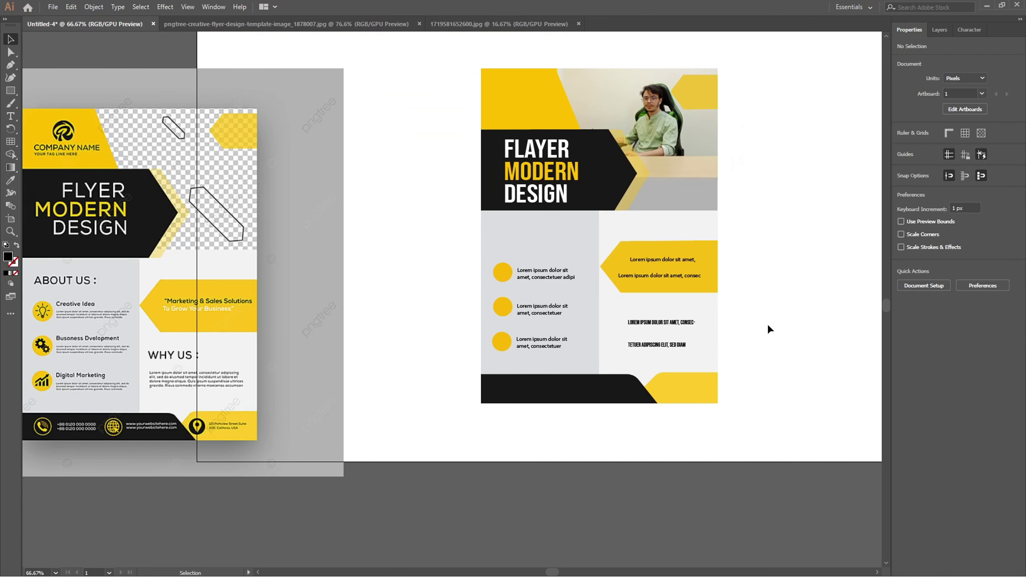
{"action": "scroll", "coordinate": [767, 322], "scroll_direction": "down", "scroll_amount": 1}
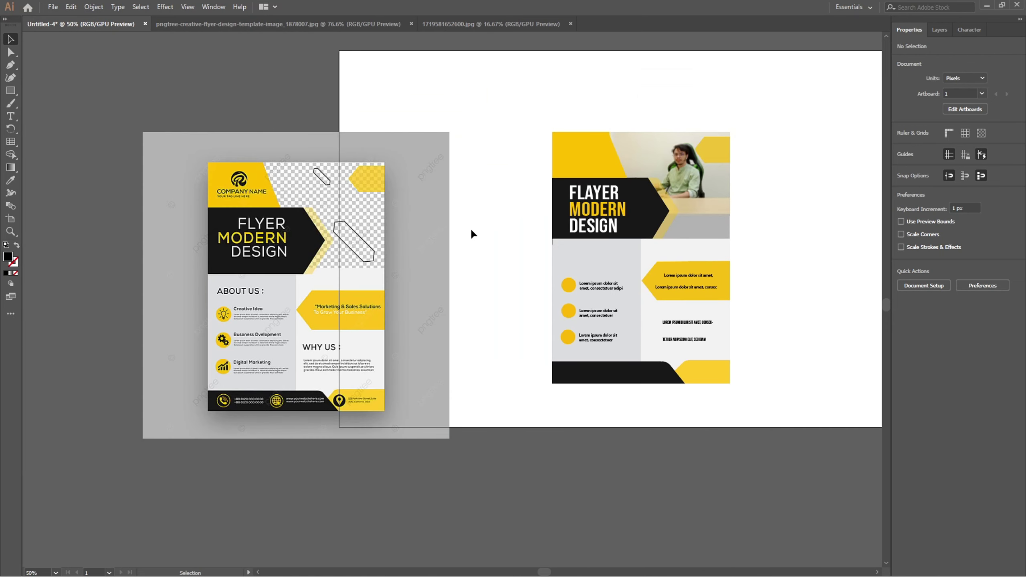
{"action": "scroll", "coordinate": [543, 236], "scroll_direction": "up", "scroll_amount": 2}
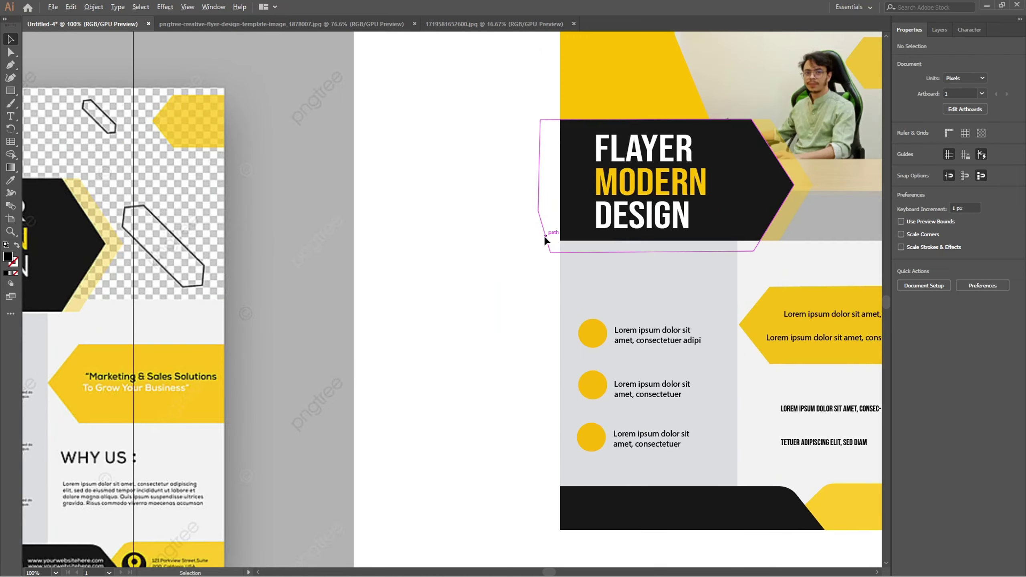
{"action": "scroll", "coordinate": [602, 268], "scroll_direction": "down", "scroll_amount": 2}
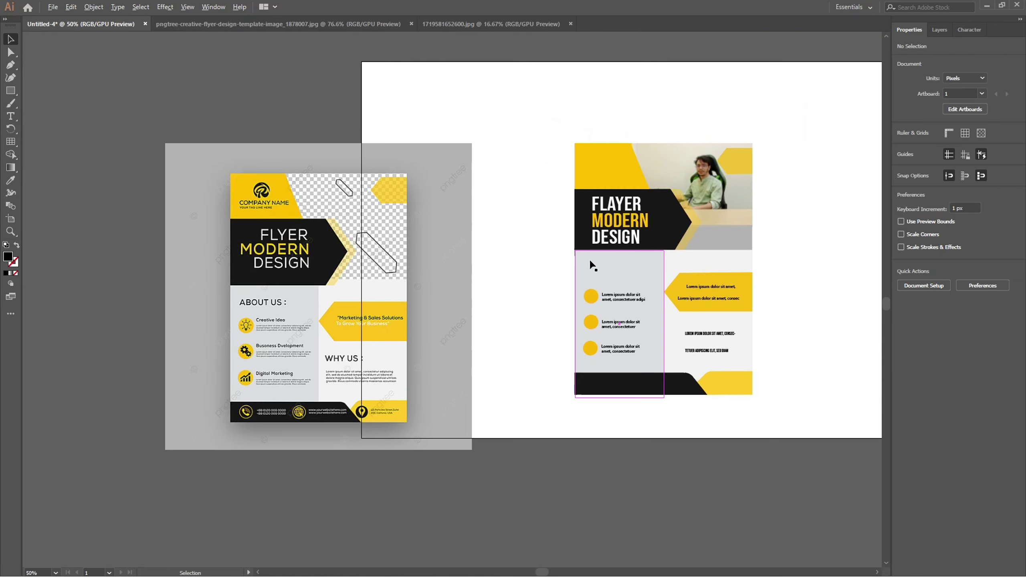
{"action": "left_click", "coordinate": [392, 194]}
{"action": "key", "text": "Delete"}
{"action": "scroll", "coordinate": [393, 192], "scroll_direction": "right", "scroll_amount": 5}
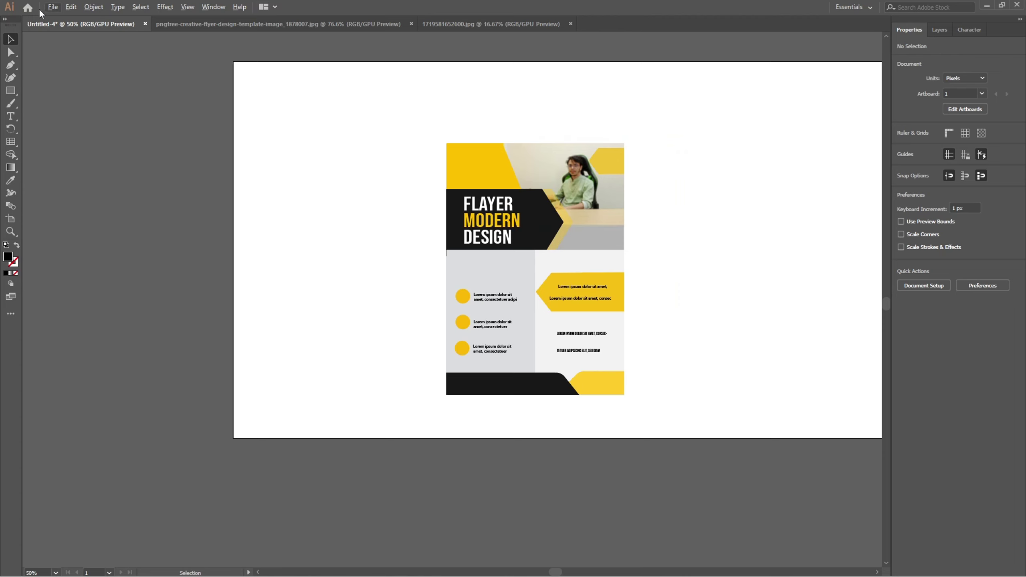
Export the flyer to the Desktop as a PNG named Untitled-4, without using artboards
{"action": "left_click", "coordinate": [53, 7]}
{"action": "left_click", "coordinate": [53, 7]}
{"action": "left_click", "coordinate": [53, 6]}
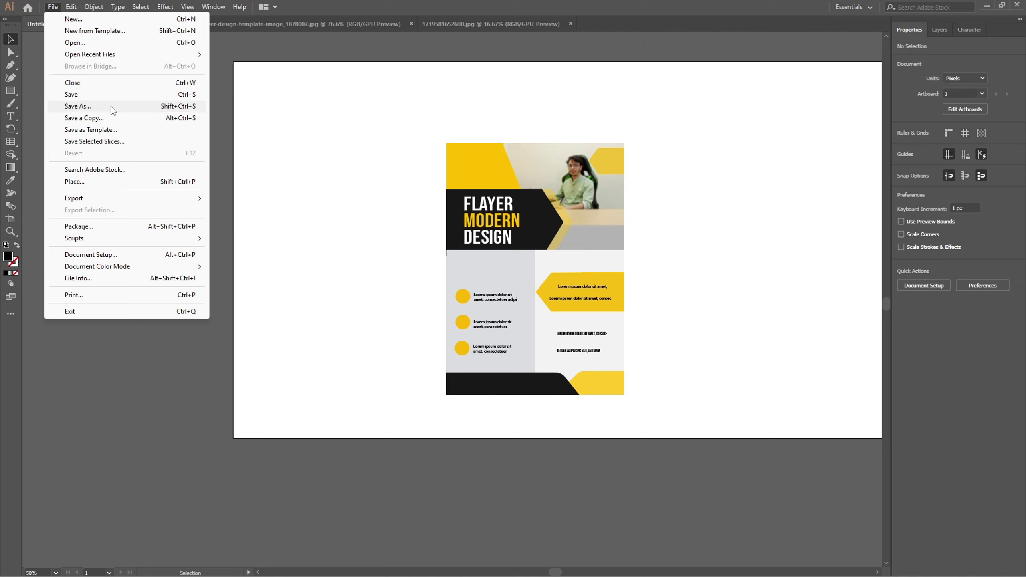
{"action": "mouse_move", "coordinate": [129, 203]}
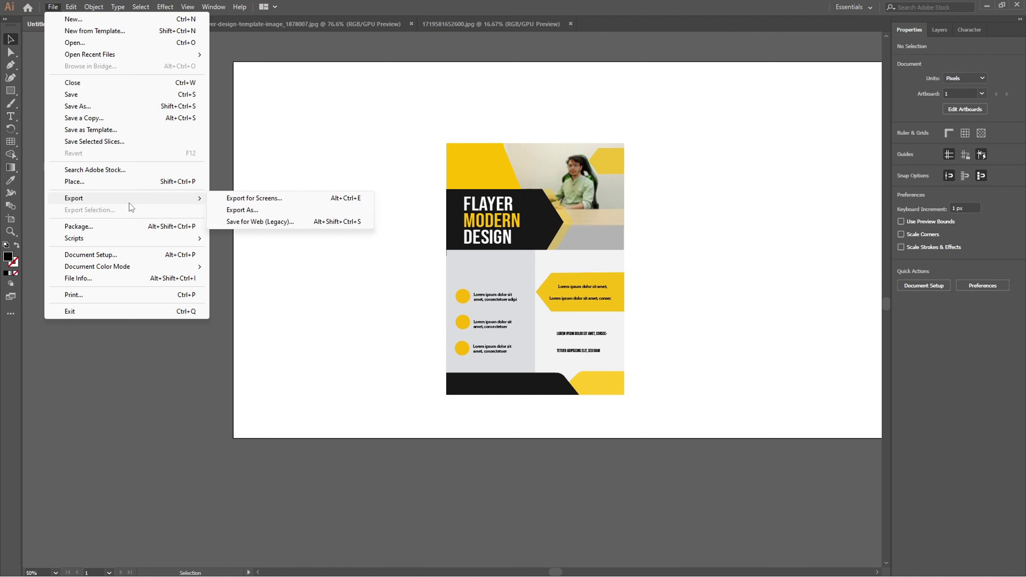
{"action": "left_click", "coordinate": [242, 210]}
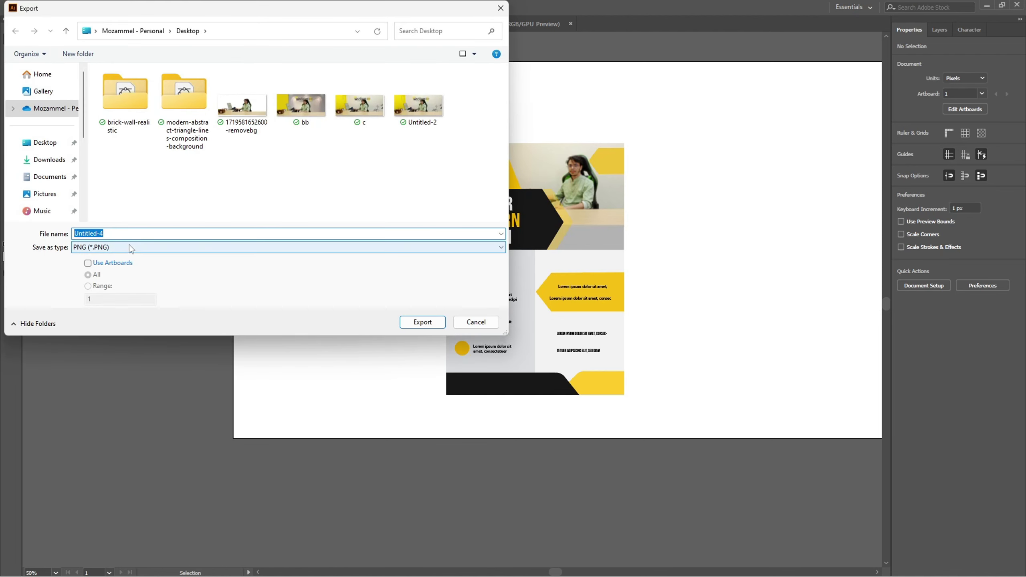
{"action": "left_click", "coordinate": [131, 248]}
{"action": "left_click", "coordinate": [141, 334]}
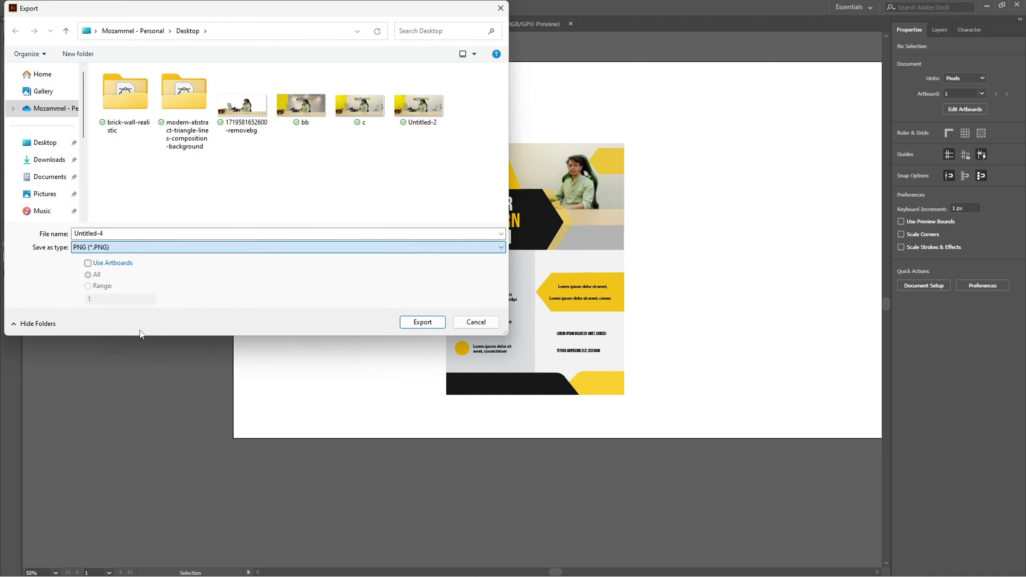
{"action": "left_click", "coordinate": [410, 320]}
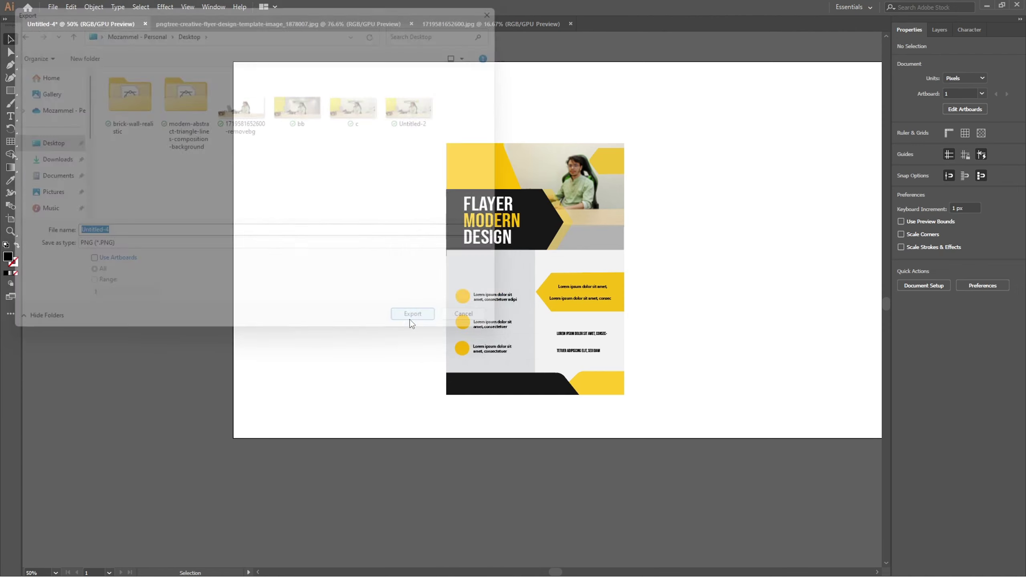
{"action": "left_click", "coordinate": [525, 454]}
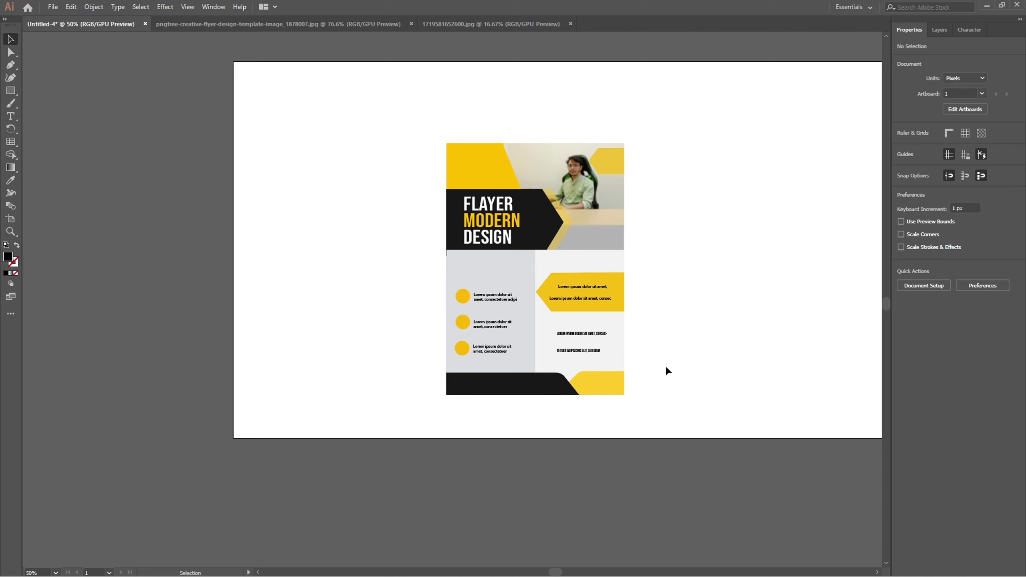
{"action": "scroll", "coordinate": [667, 369], "scroll_direction": "up", "scroll_amount": 1}
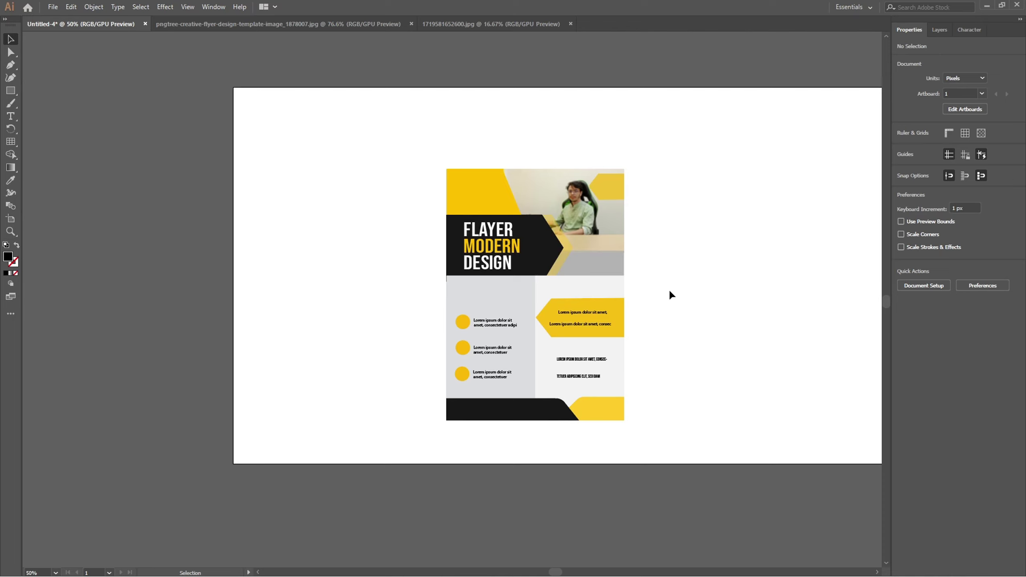